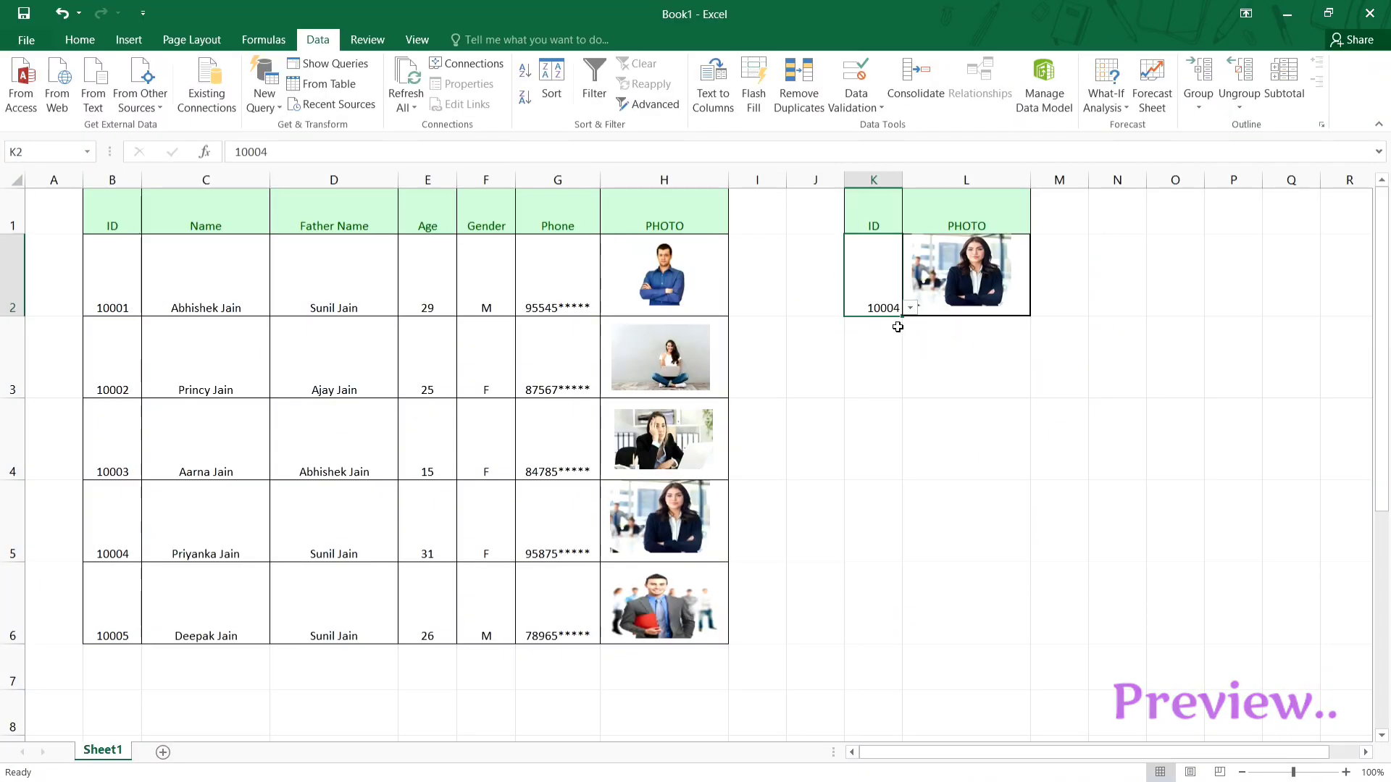
# Step: Switch the K2 dropdown to ID 10005, then to 10003, so L2 shows that photo
pyautogui.click(910, 308)
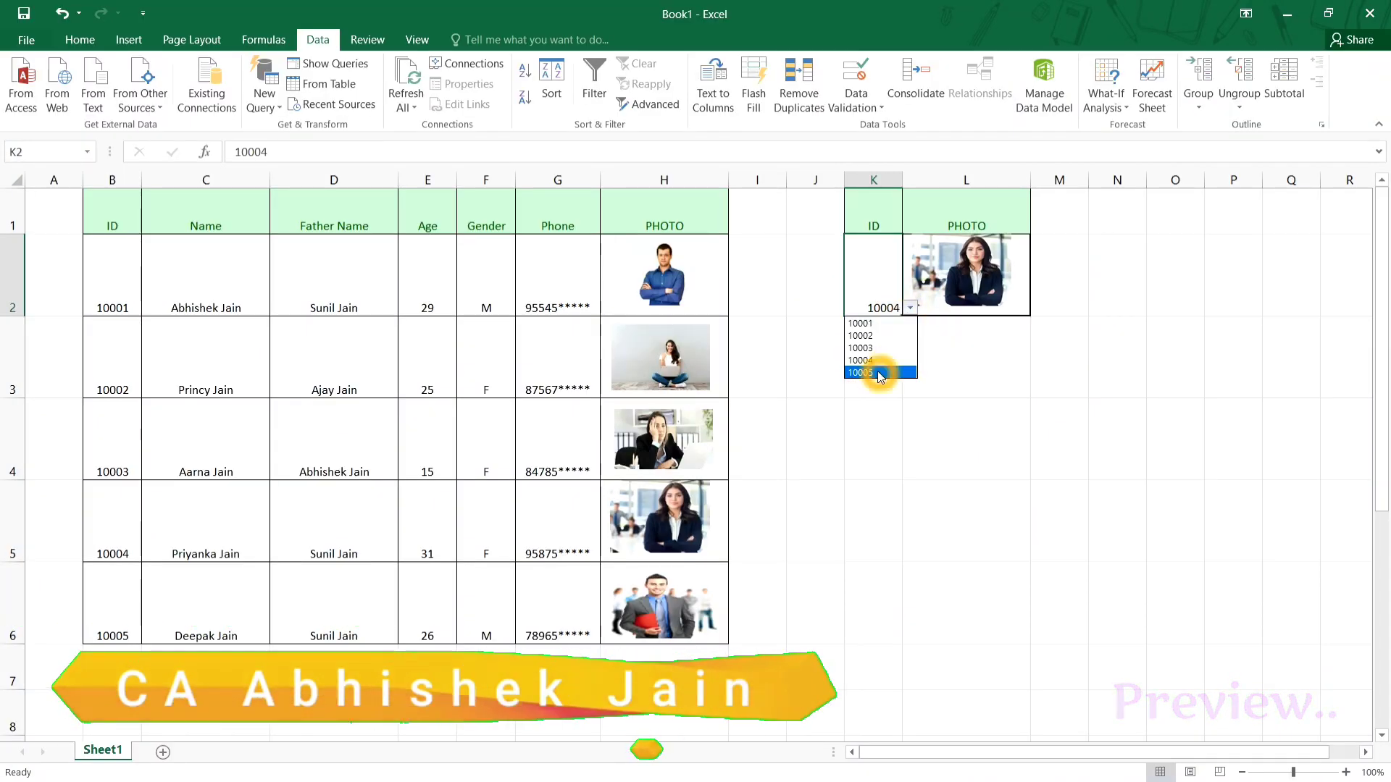
pyautogui.click(885, 371)
pyautogui.click(910, 308)
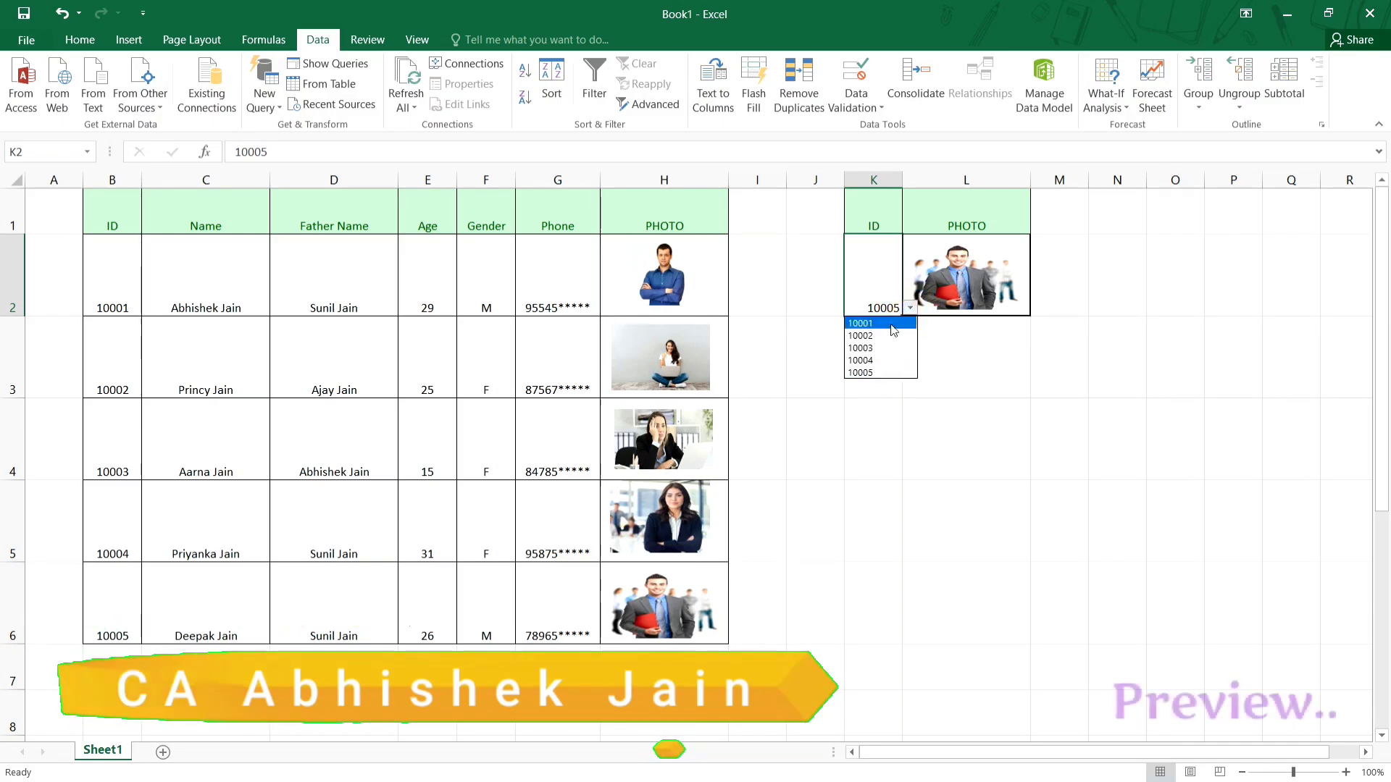
pyautogui.click(876, 342)
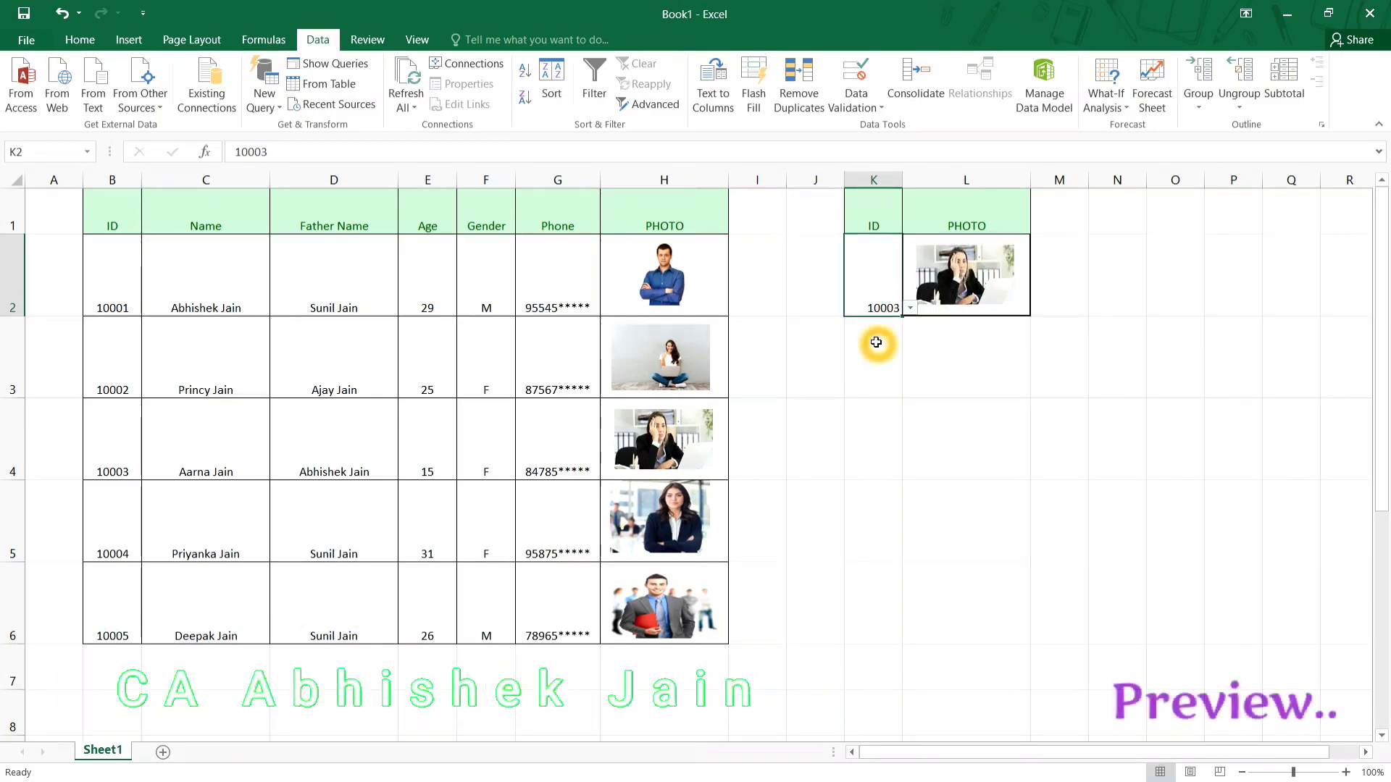
pyautogui.click(895, 373)
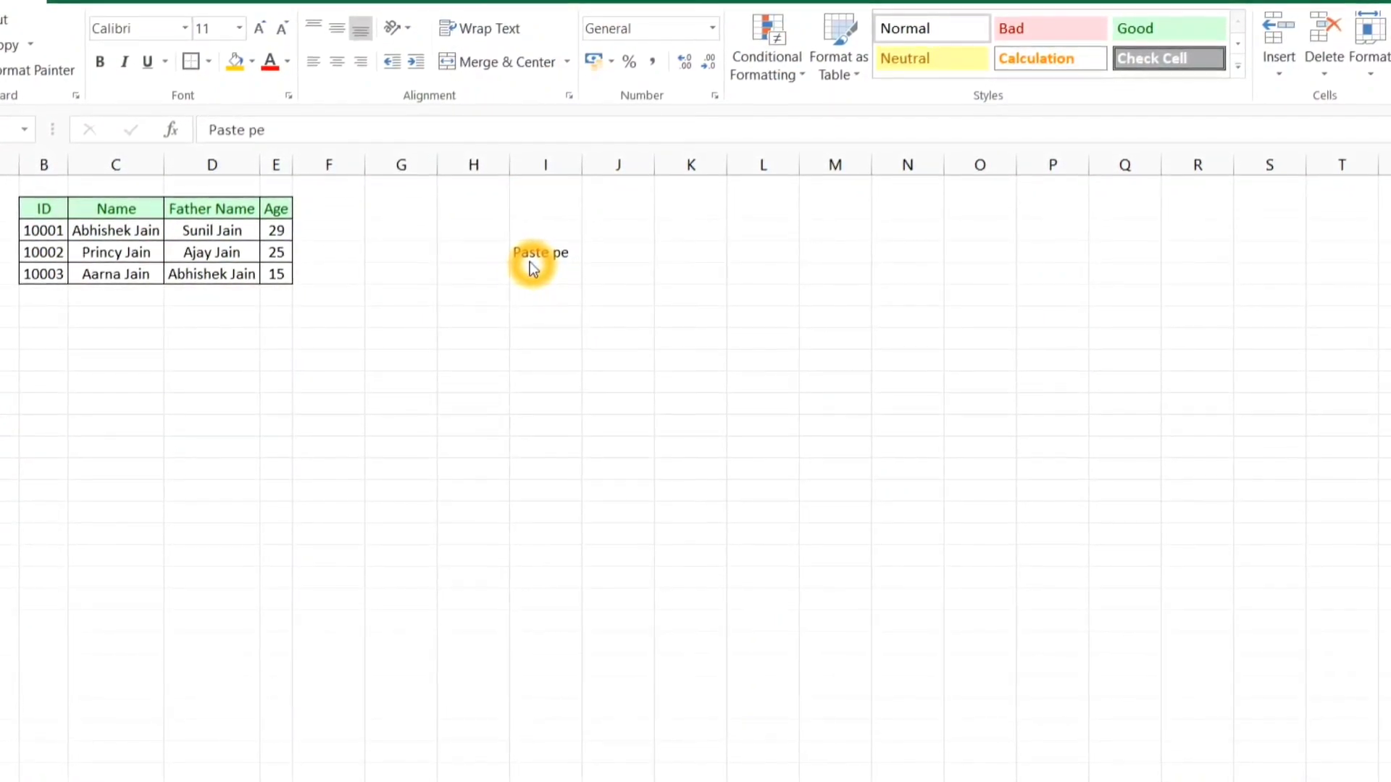
# Step: Replace I4 with notes 'paste special - paste photo' and 'paste special - linked photo'
pyautogui.click(531, 262)
pyautogui.press('Delete')
pyautogui.write('pas')
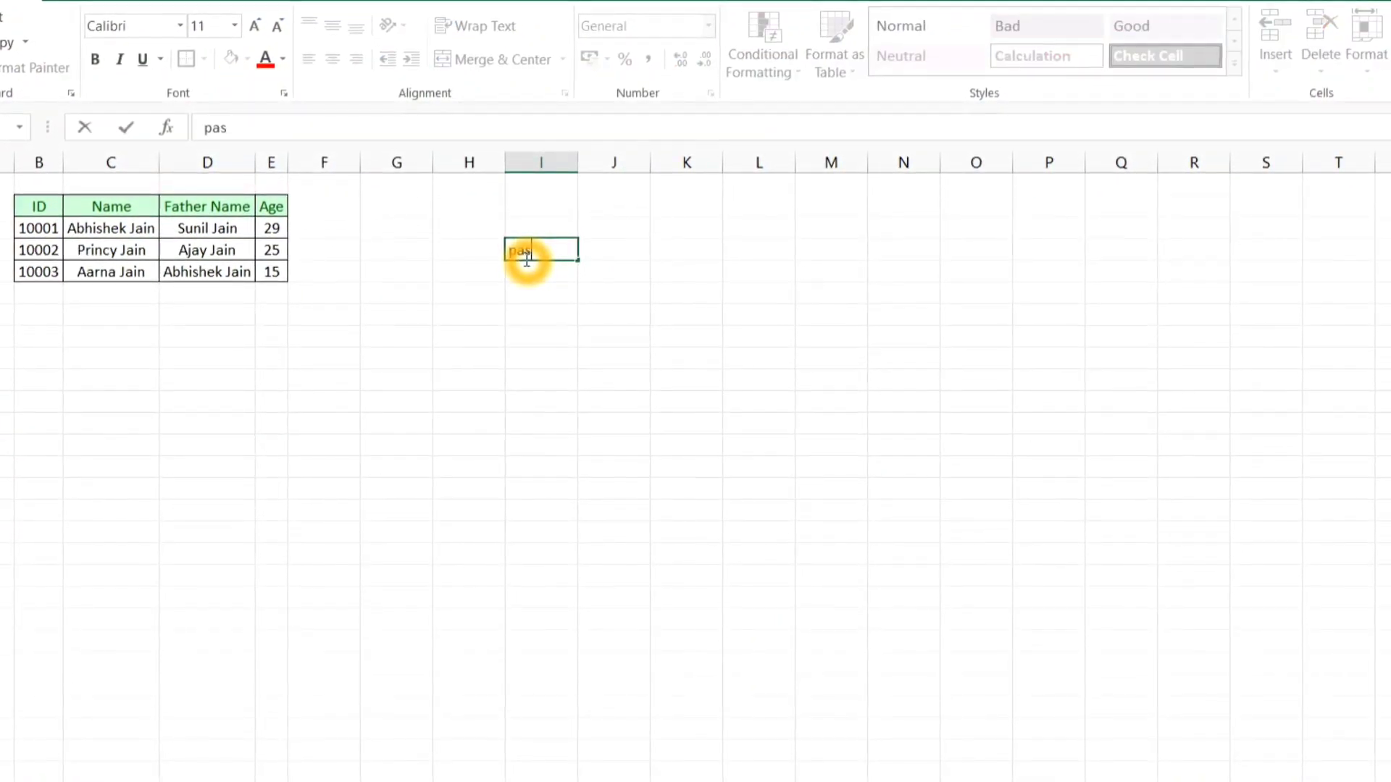
pyautogui.write('te special')
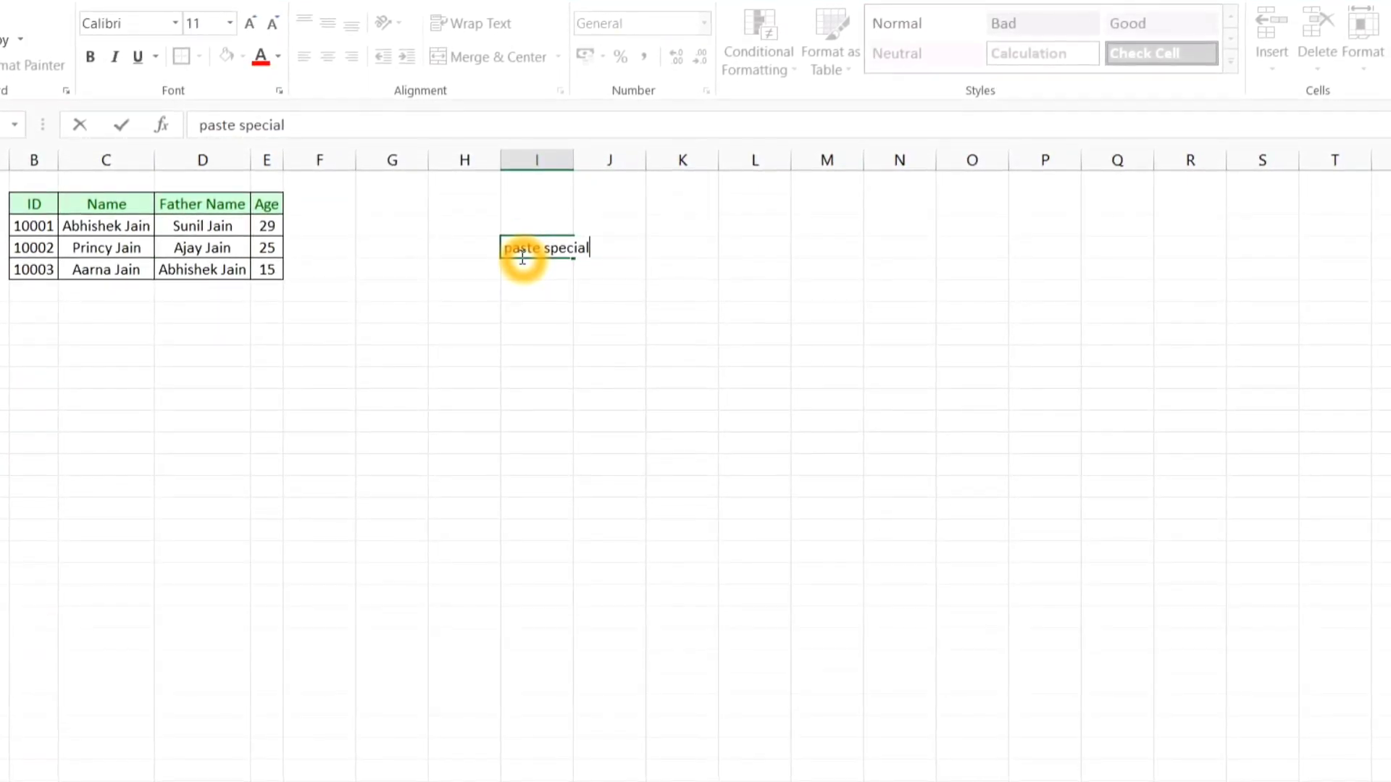
pyautogui.write(' - ')
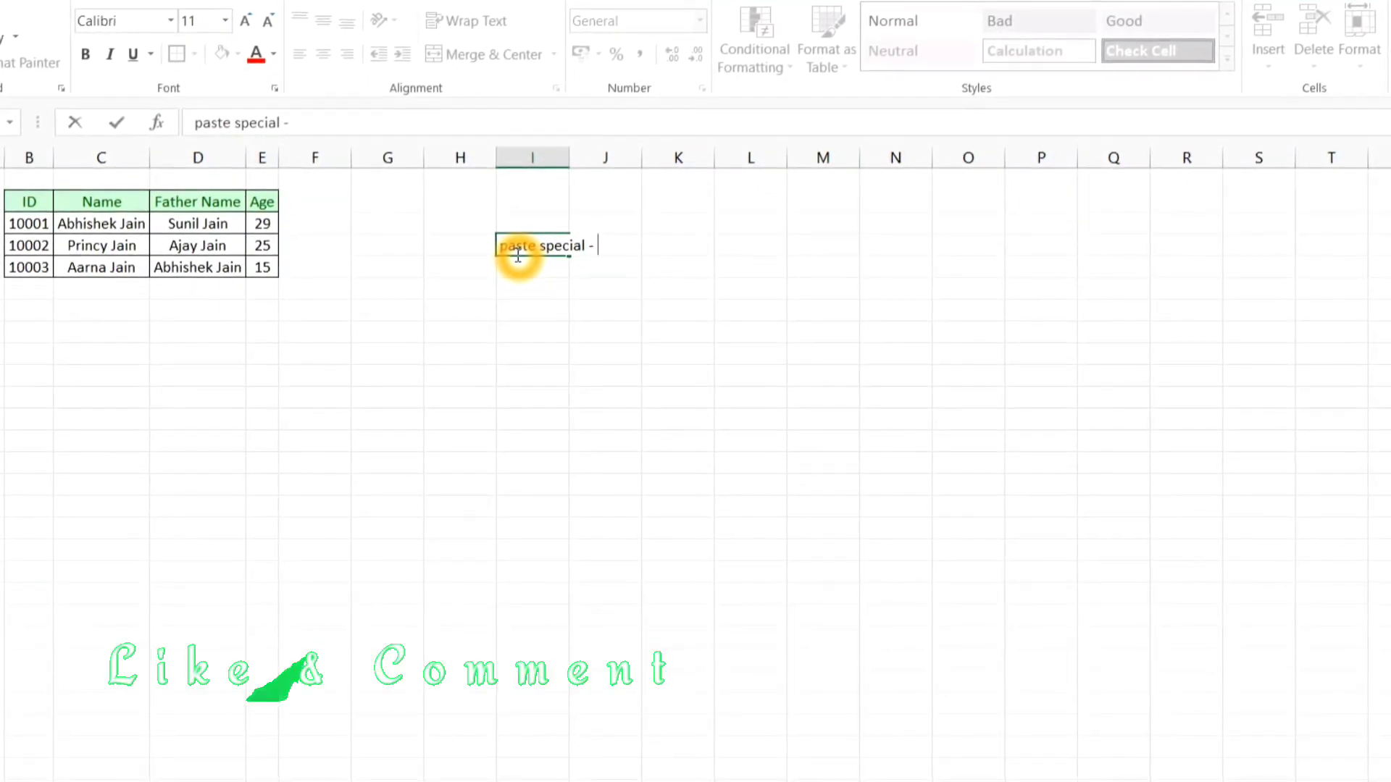
pyautogui.write('paste photo')
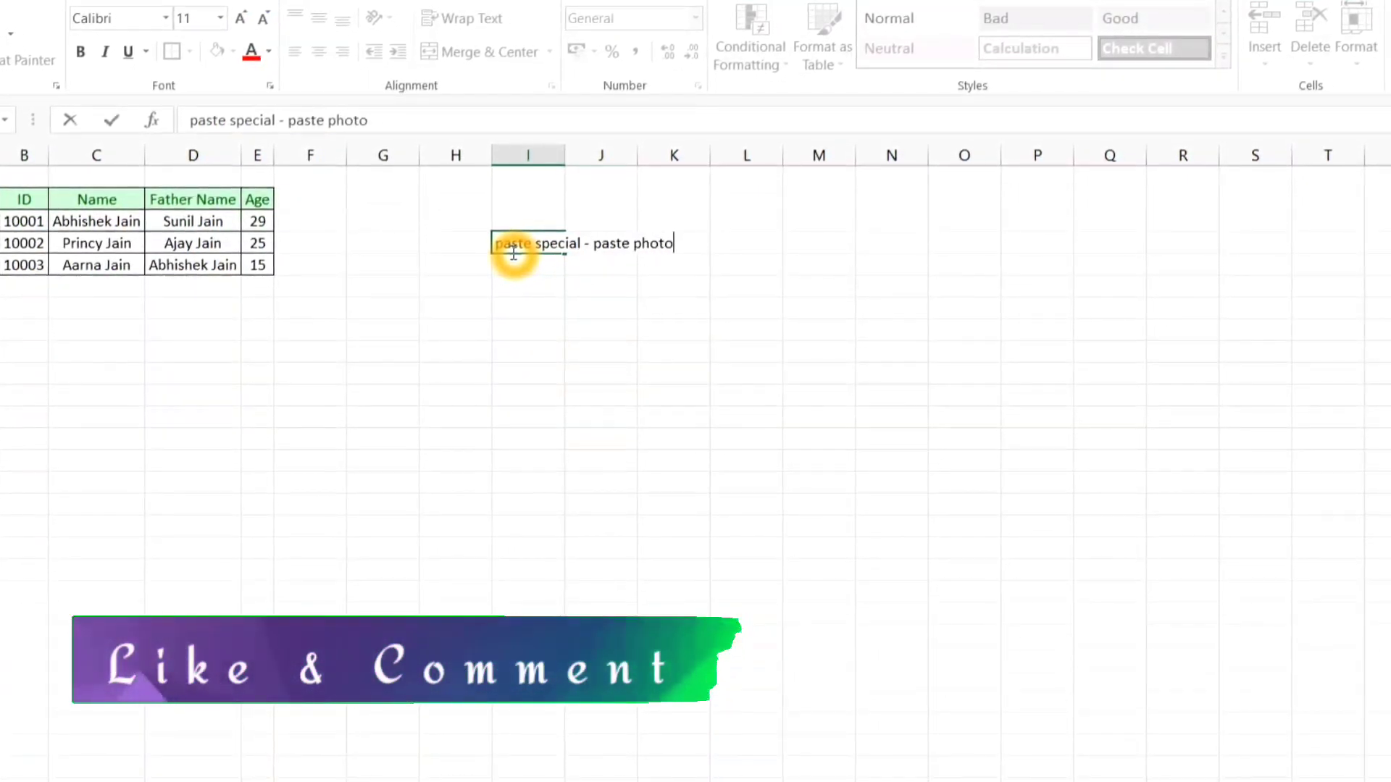
pyautogui.press('Return')
pyautogui.write('p')
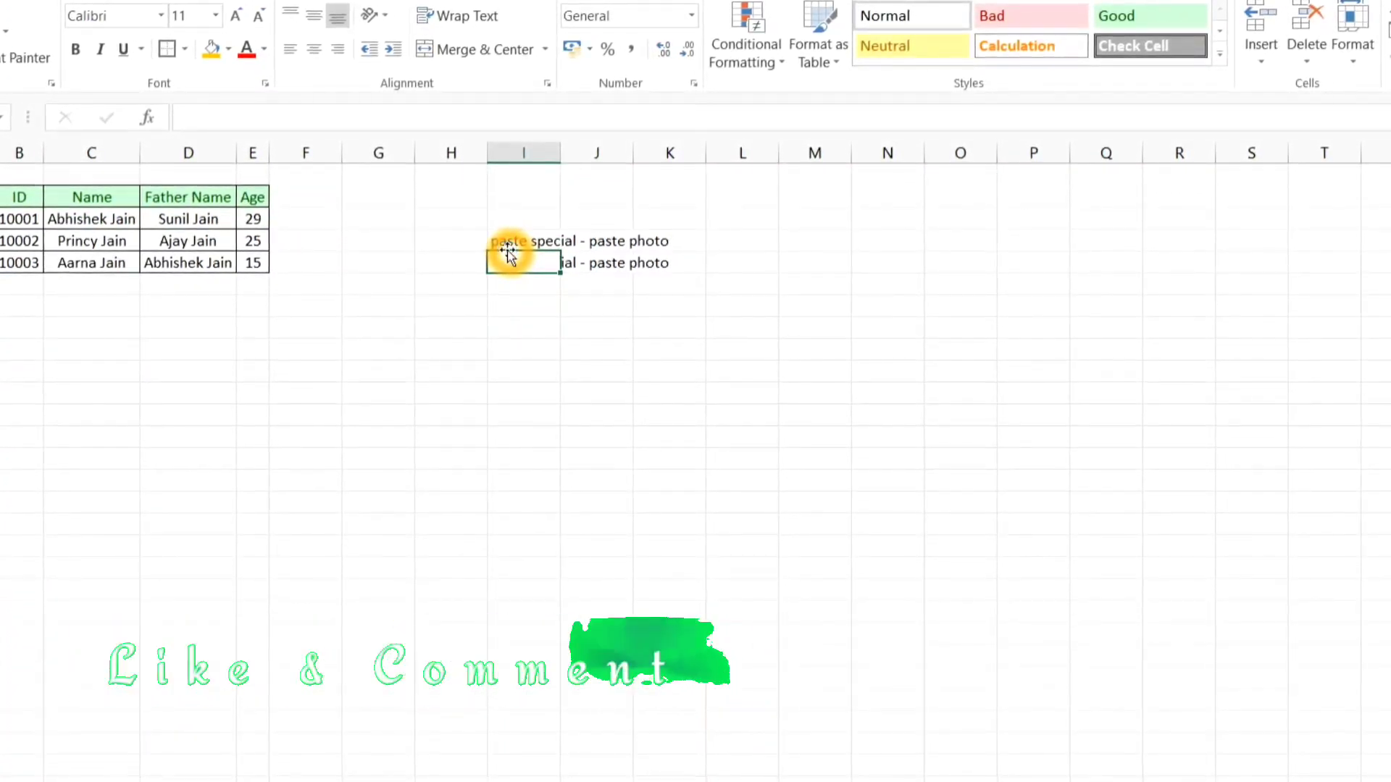
pyautogui.write('aste special - paste p')
pyautogui.press('BackSpace')
pyautogui.press('BackSpace')
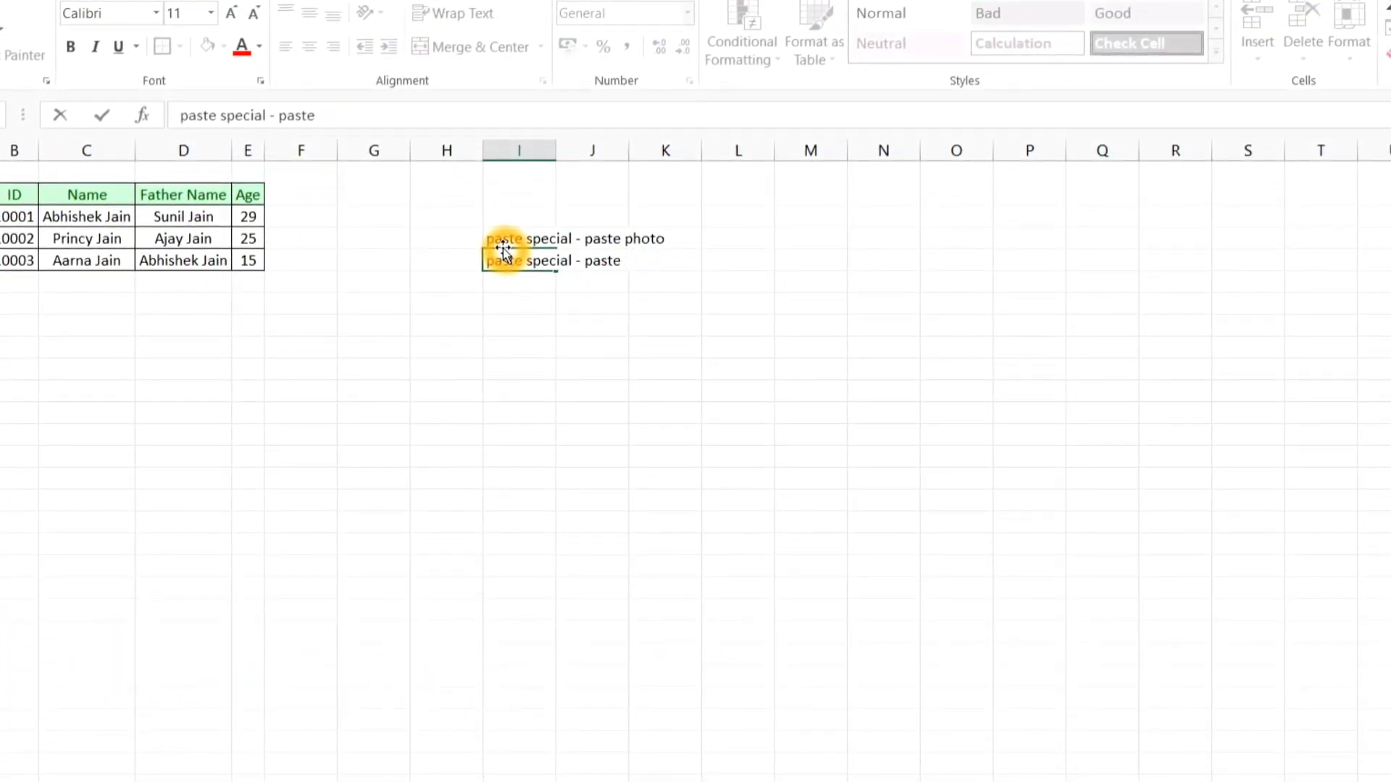
pyautogui.write('linked photo')
pyautogui.press('Return')
pyautogui.write('feed formula in to one word')
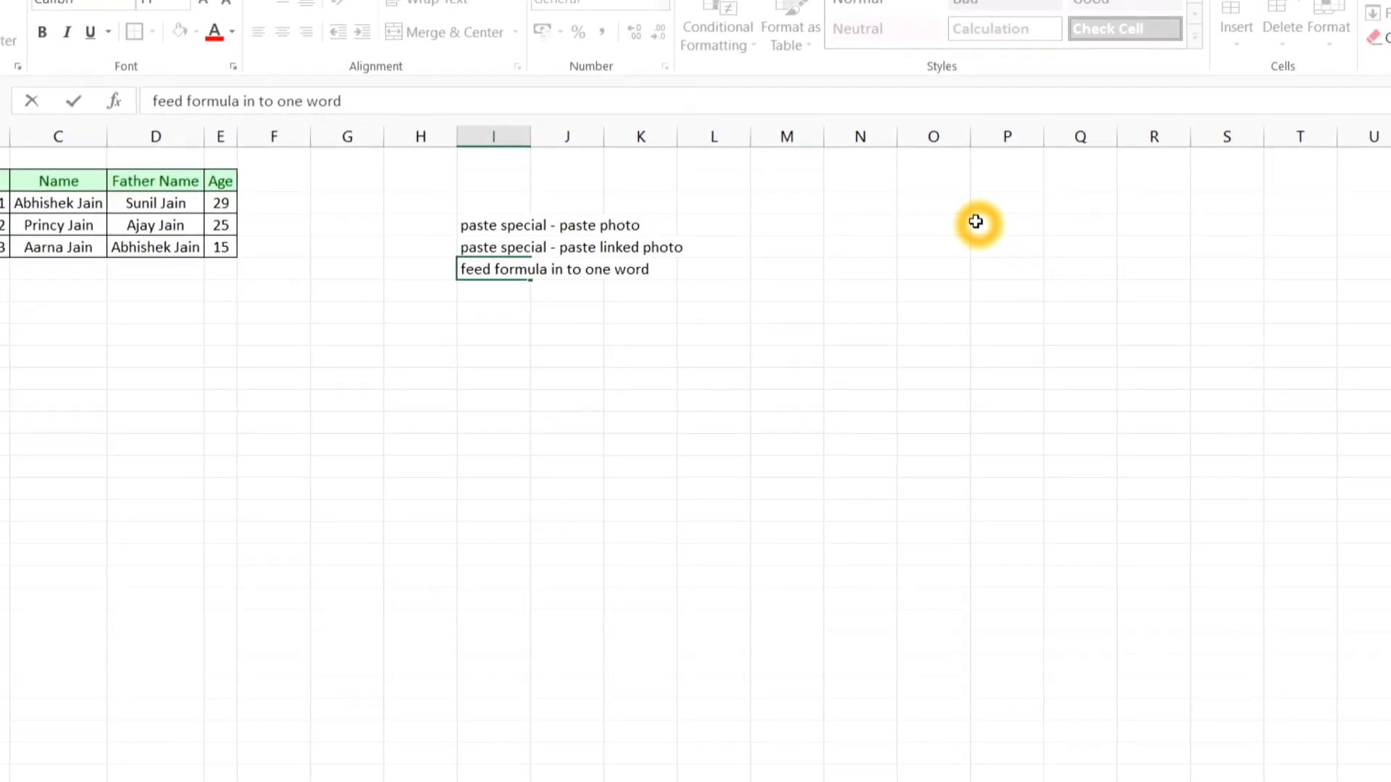
# Step: Add the remaining notes: the one word/name note and the lookup 'based on some criteria' note
pyautogui.write('/')
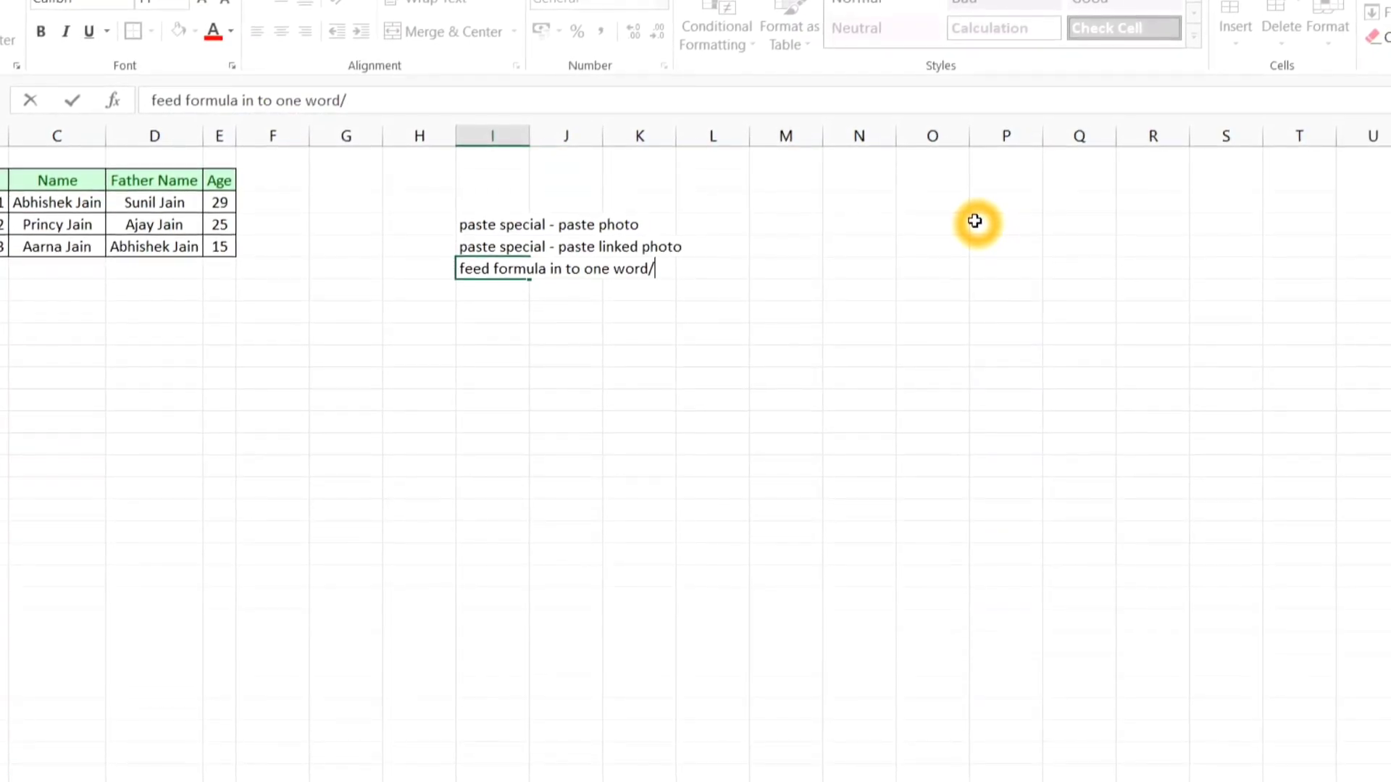
pyautogui.write('name')
pyautogui.press('Return')
pyautogui.write('vlookup photo')
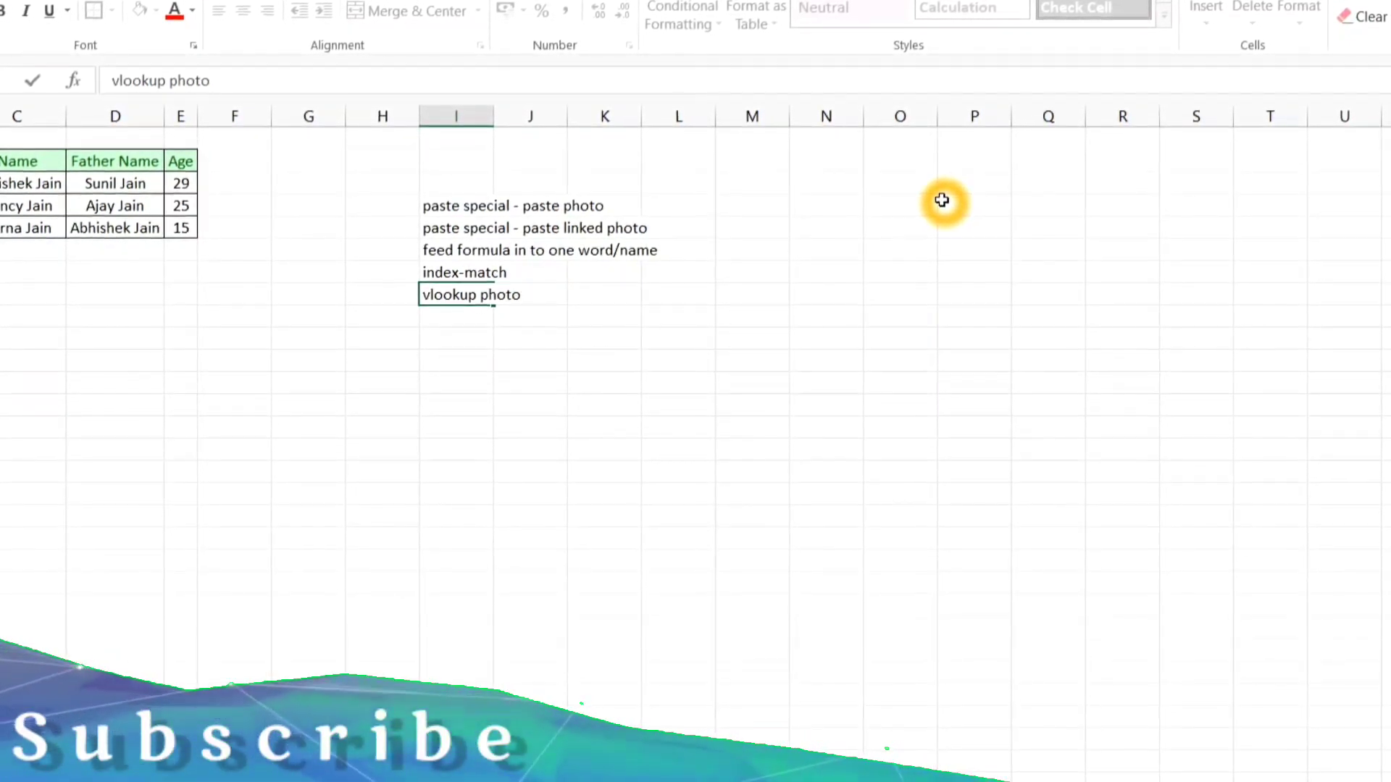
pyautogui.press('Home')
pyautogui.write('how to')
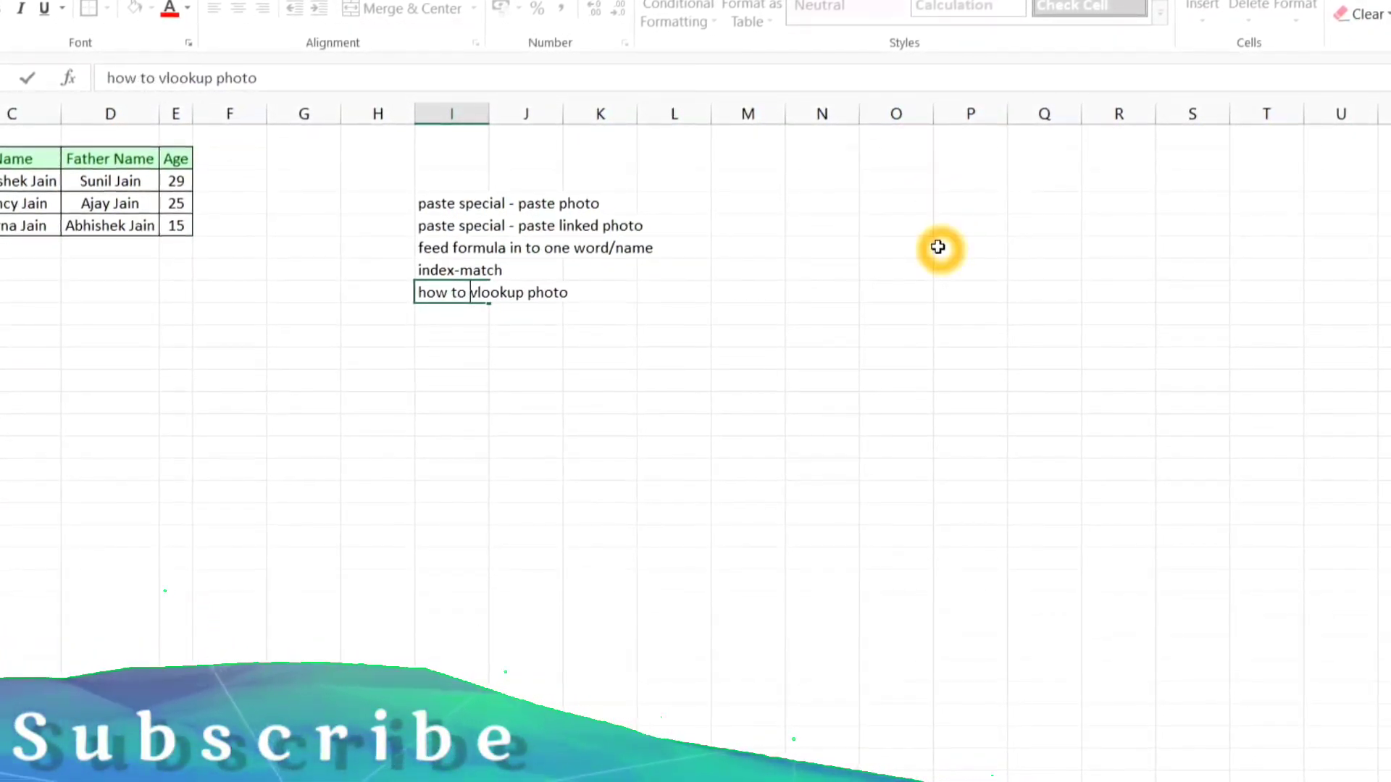
pyautogui.hotkey('ctrl', 'Right')
pyautogui.write('any ')
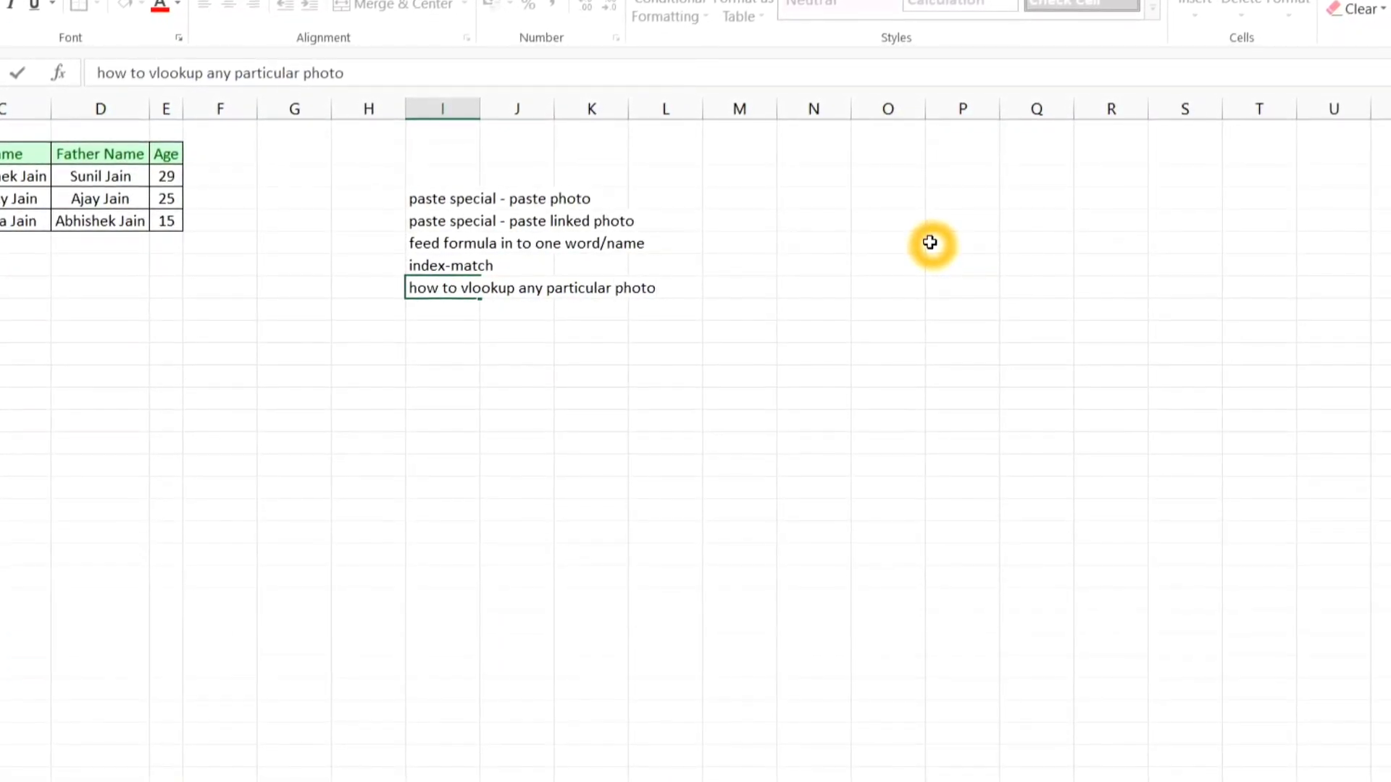
pyautogui.write('d don')
pyautogui.press('BackSpace')
pyautogui.press('BackSpace')
pyautogui.press('BackSpace')
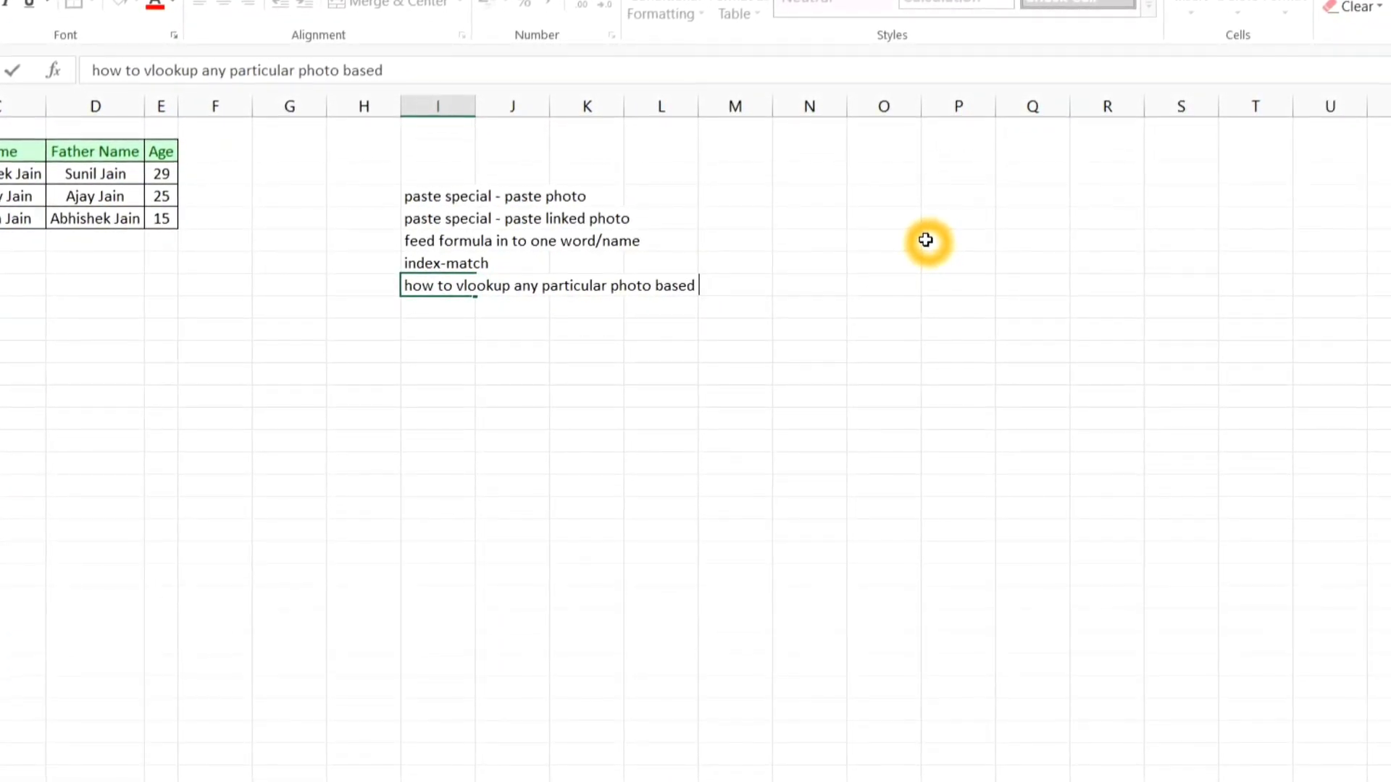
pyautogui.write('on any cr')
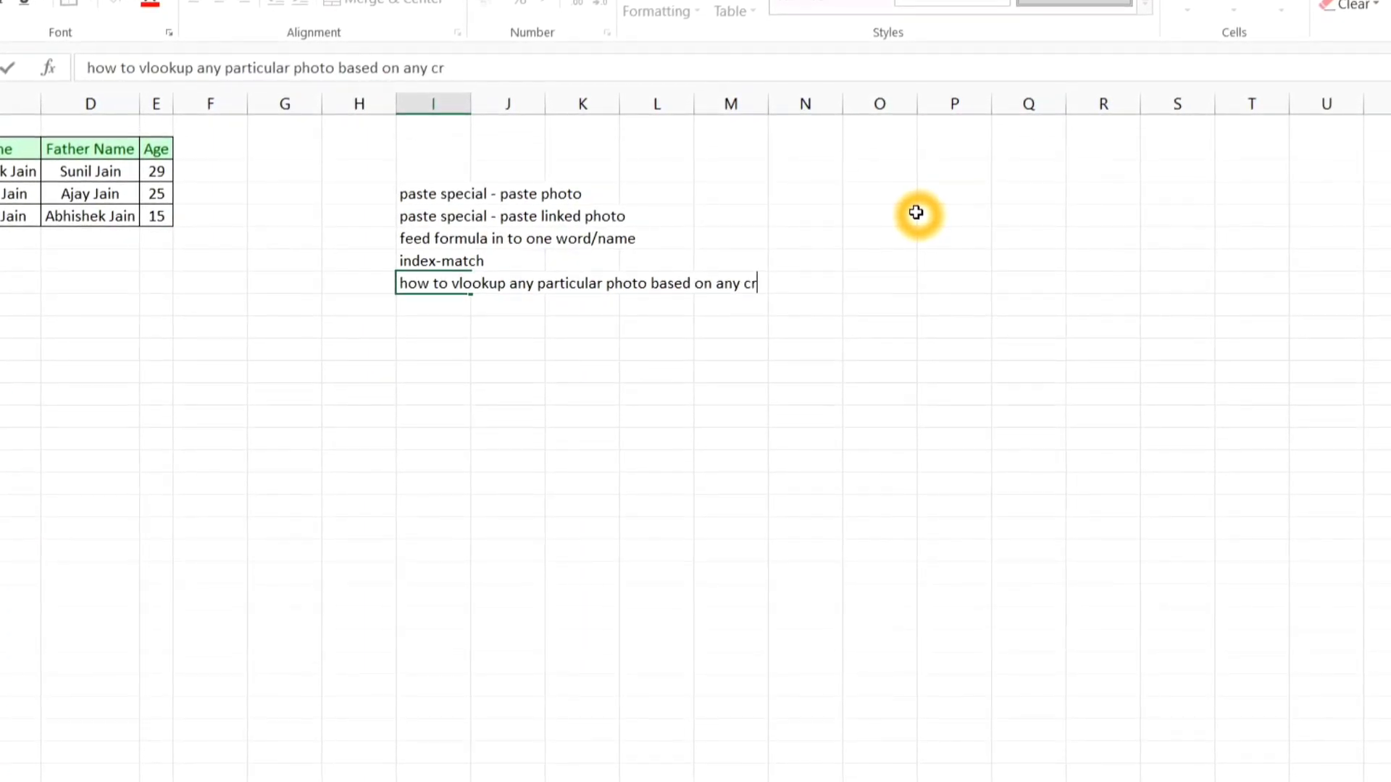
pyautogui.press('BackSpace')
pyautogui.press('BackSpace')
pyautogui.press('BackSpace')
pyautogui.press('BackSpace')
pyautogui.press('BackSpace')
pyautogui.press('BackSpace')
pyautogui.write('some cri')
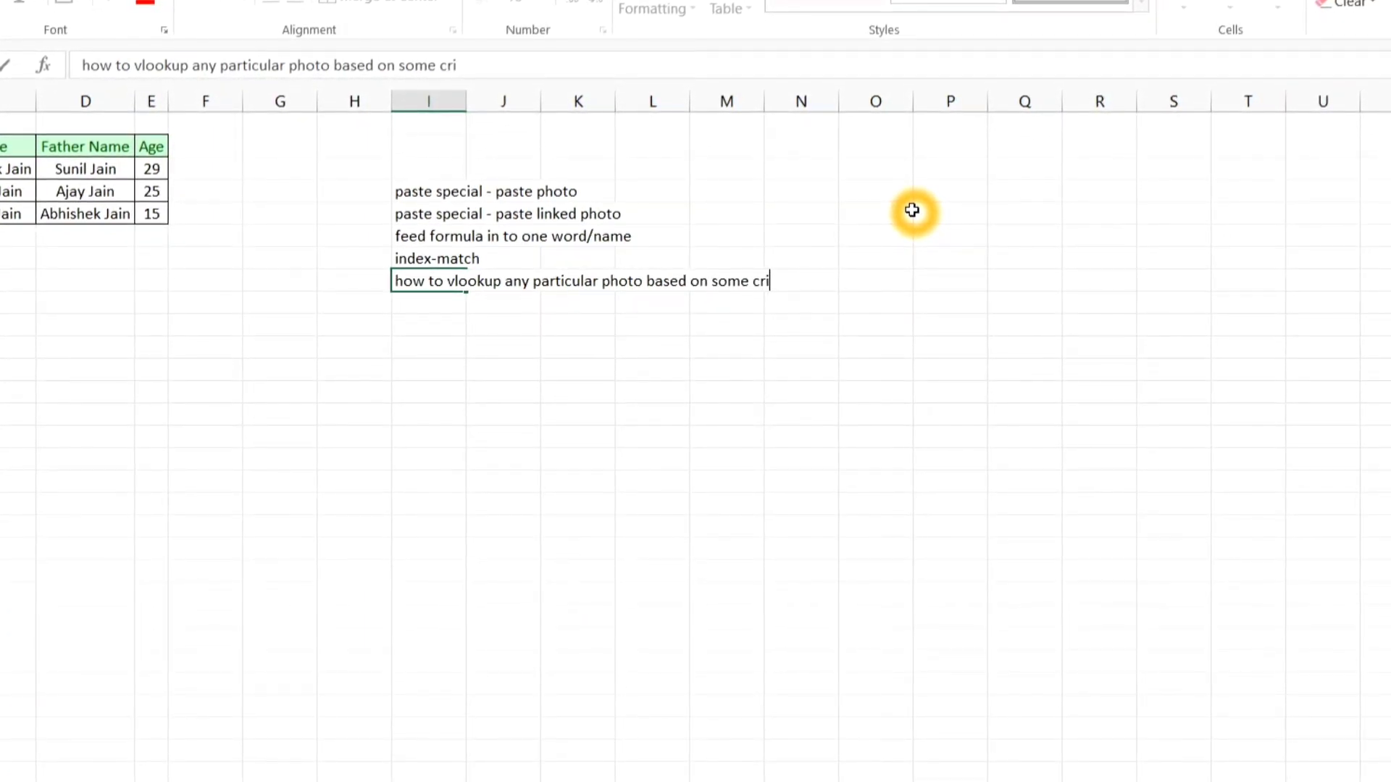
pyautogui.write('teria')
pyautogui.press('Return')
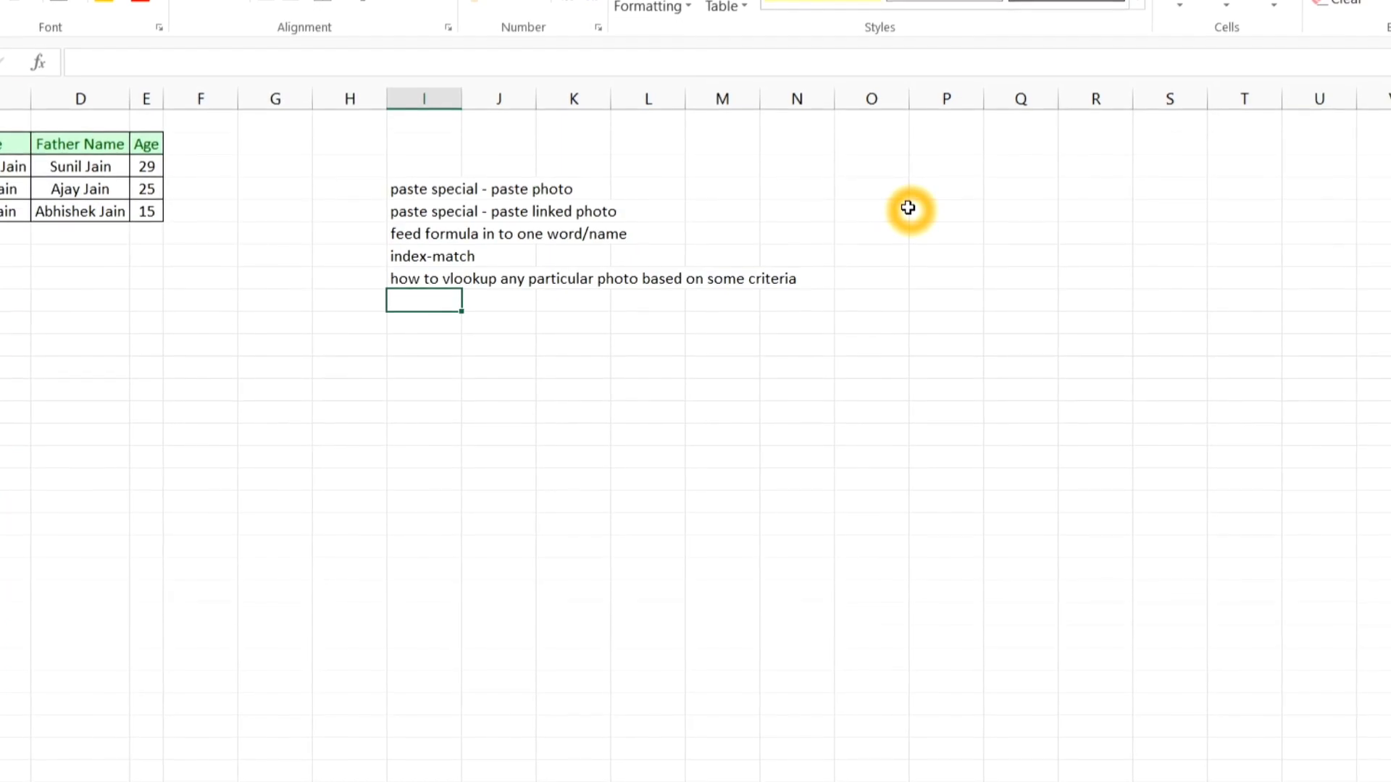
# Step: Enlarge the font of the column I notes by two sizes
pyautogui.moveTo(403, 189); pyautogui.dragTo(388, 279)
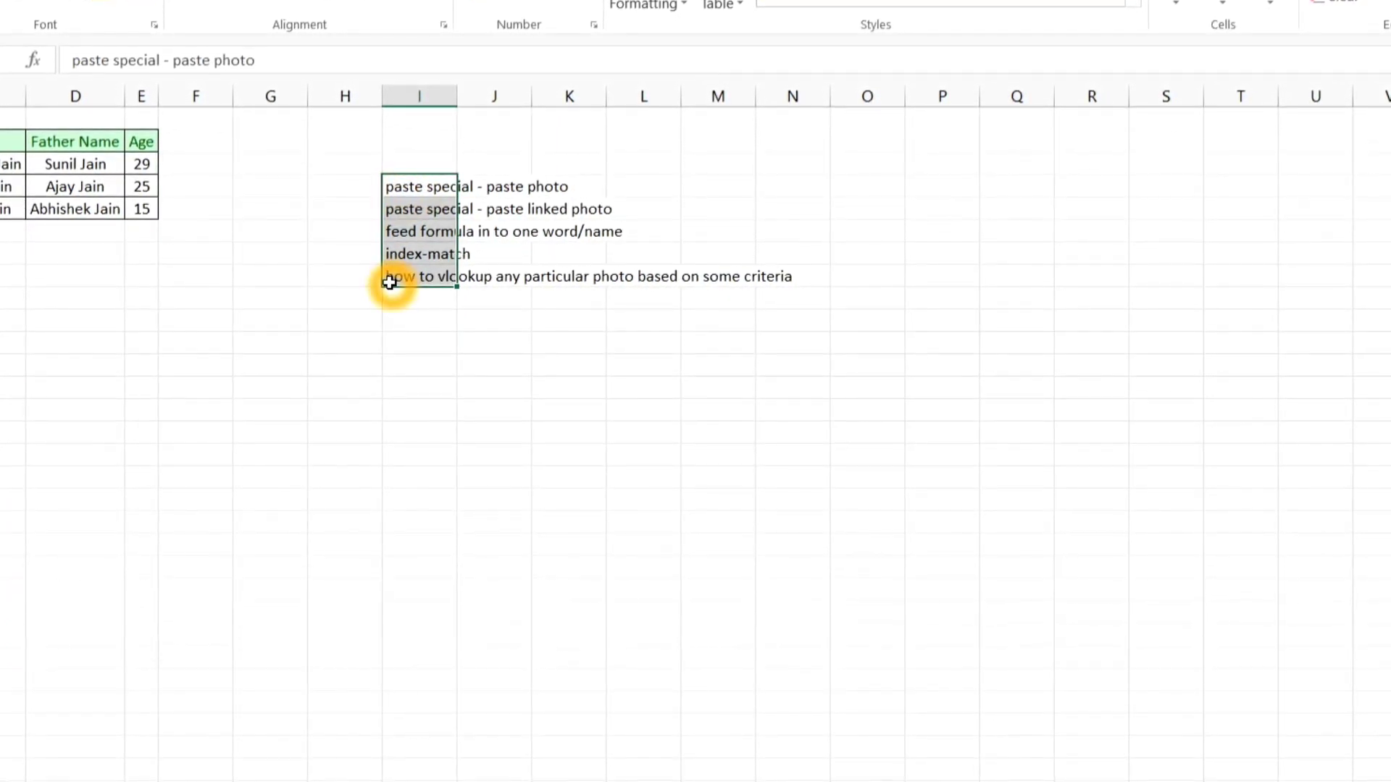
pyautogui.click(195, 692)
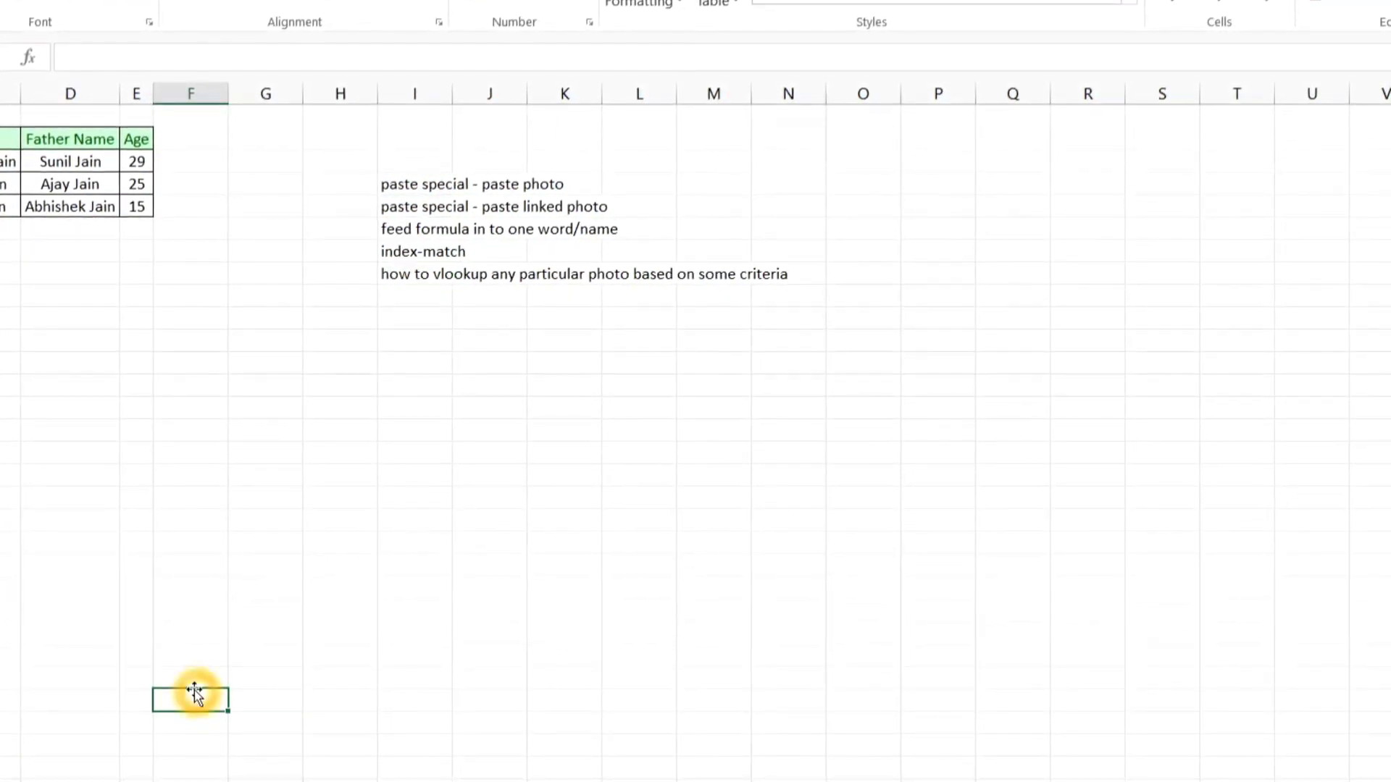
pyautogui.click(394, 294)
pyautogui.click(388, 337)
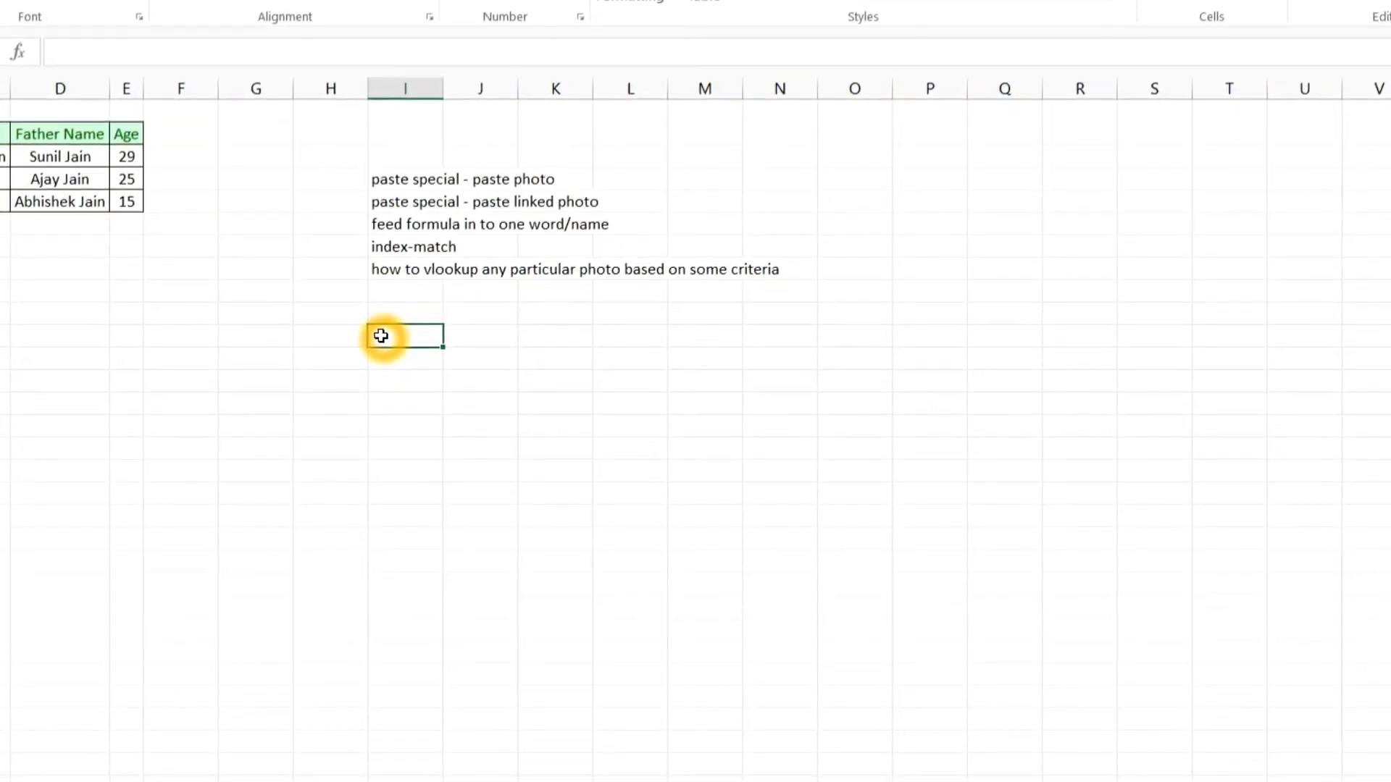
pyautogui.moveTo(382, 153); pyautogui.dragTo(371, 289)
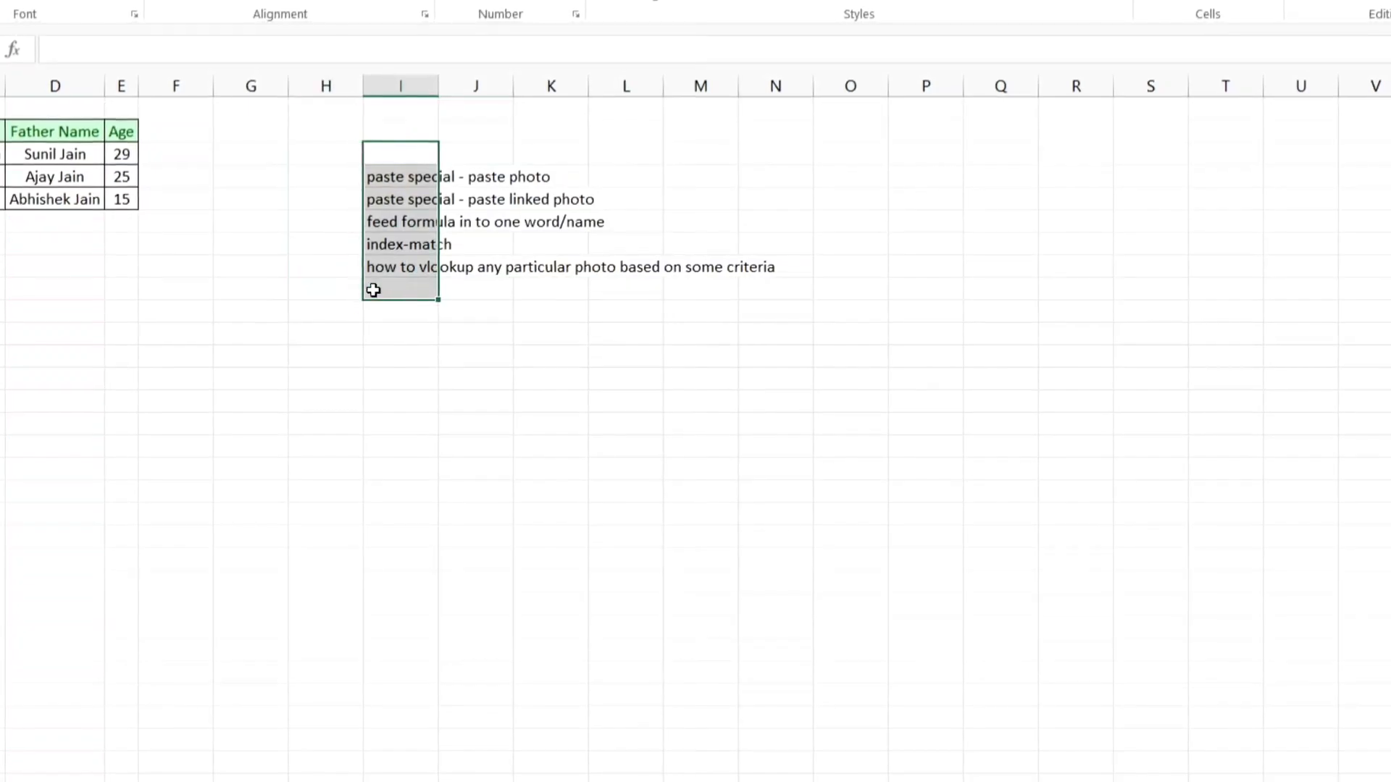
pyautogui.hotkey('ctrl', 'shift', '.')
pyautogui.hotkey('ctrl', 'shift', '.')
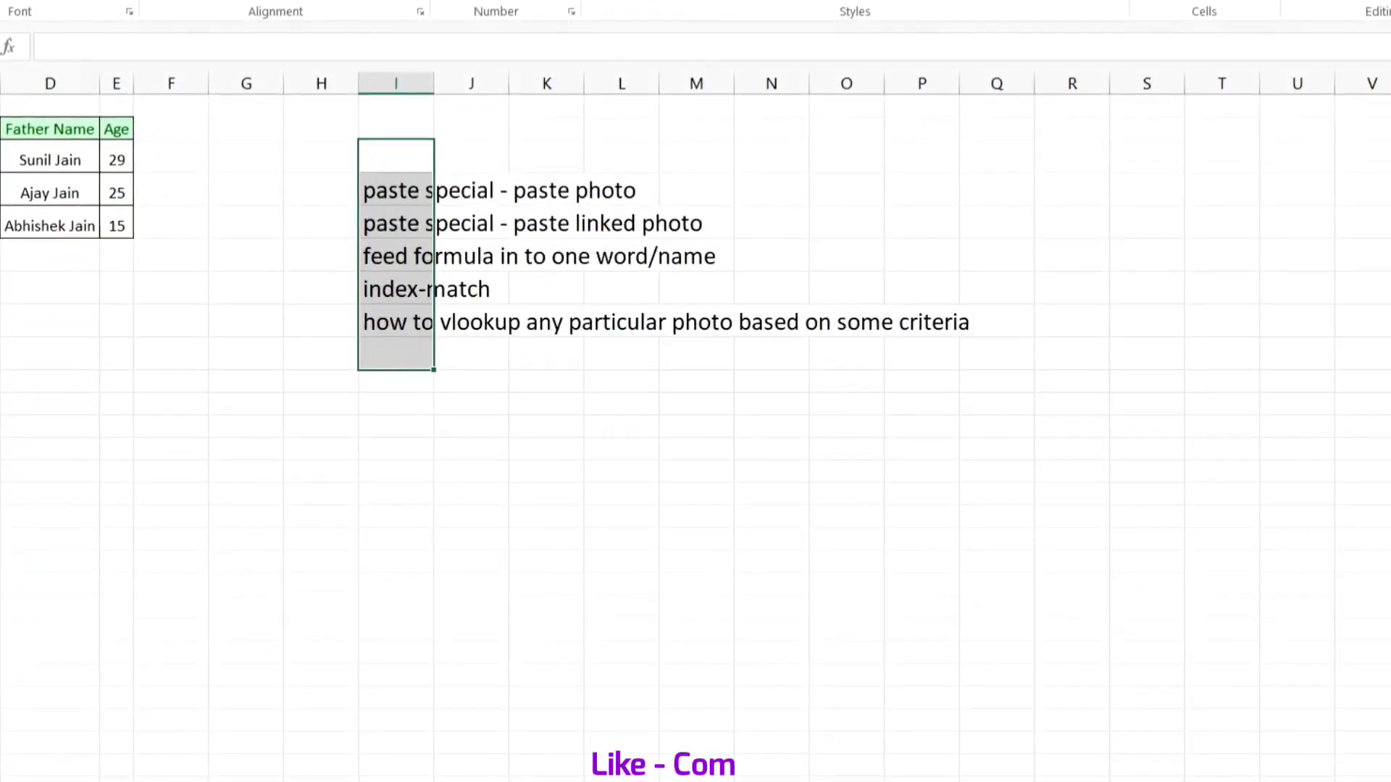
pyautogui.hotkey('ctrl', 'shift', '.')
pyautogui.hotkey('ctrl', 'shift', '.')
pyautogui.click(435, 570)
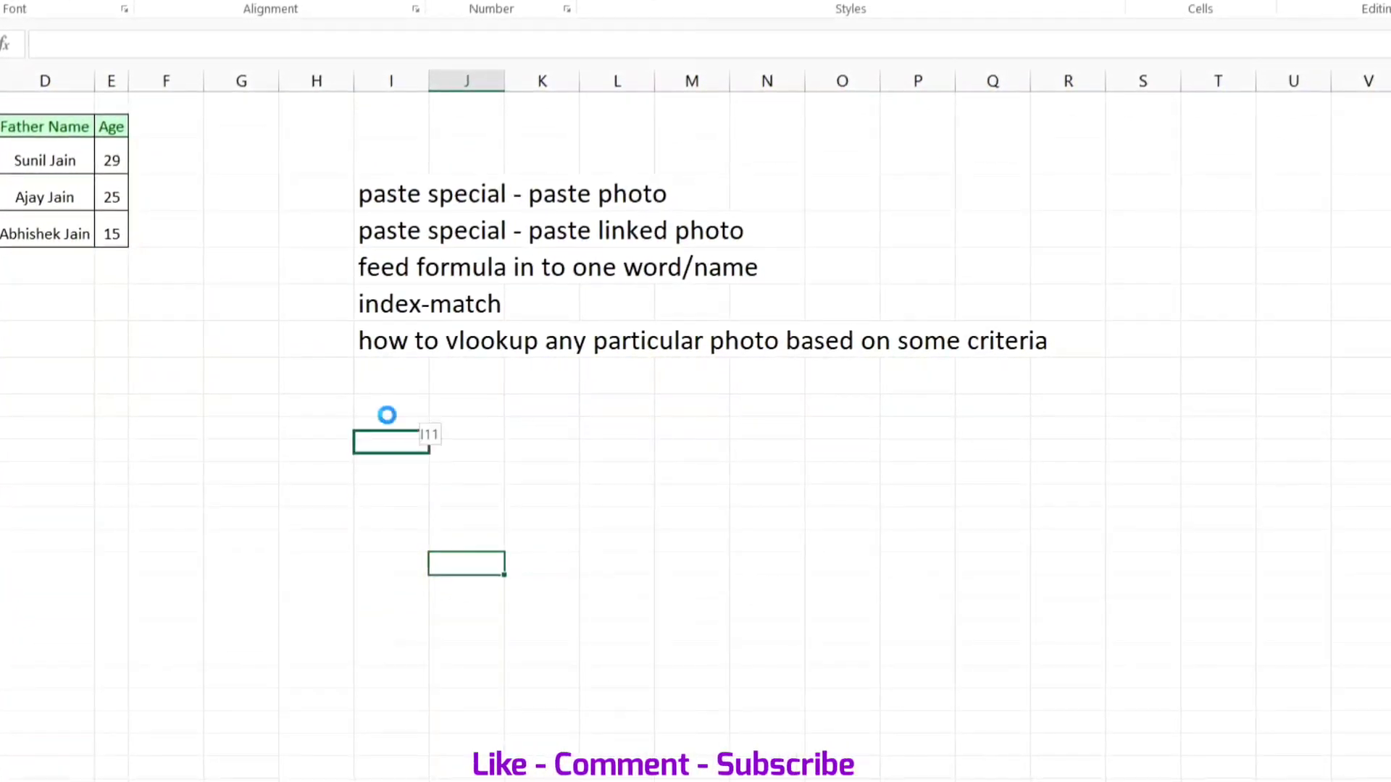
pyautogui.moveTo(109, 213); pyautogui.dragTo(277, 261)
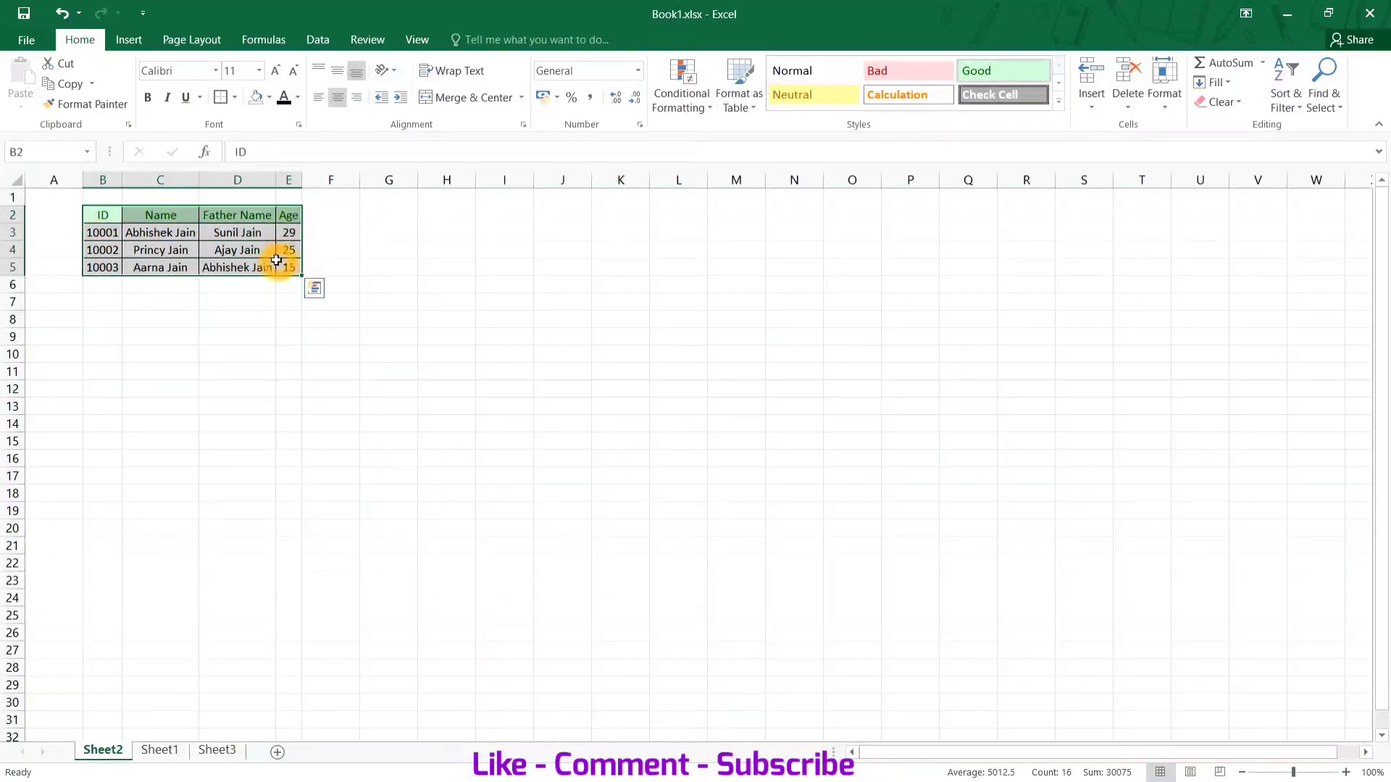
# Step: Copy the employee table and paste it as a static picture
pyautogui.hotkey('ctrl', 'c')
pyautogui.press('Down')
pyautogui.press('Down')
pyautogui.press('Down')
pyautogui.press('Down')
pyautogui.press('Down')
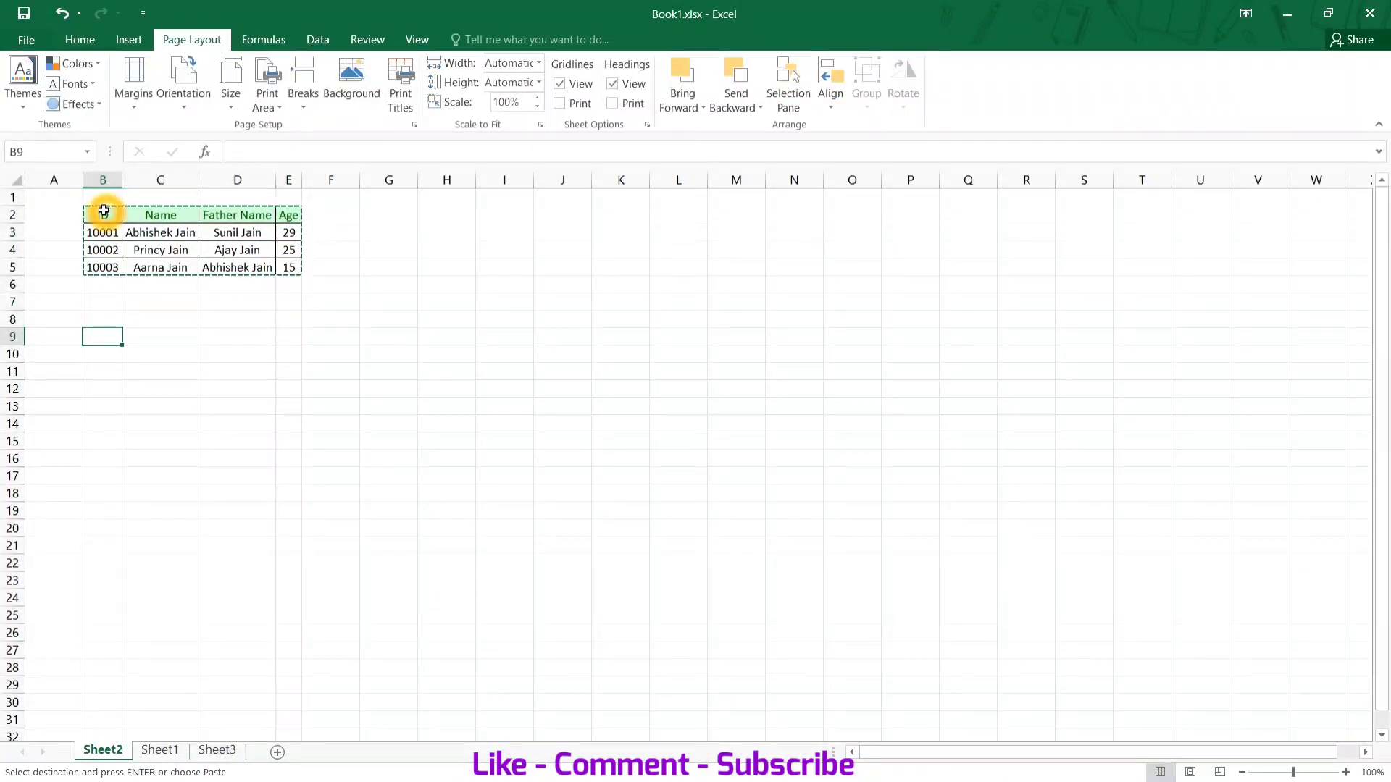
pyautogui.hotkey('alt', 'h')
pyautogui.press('v')
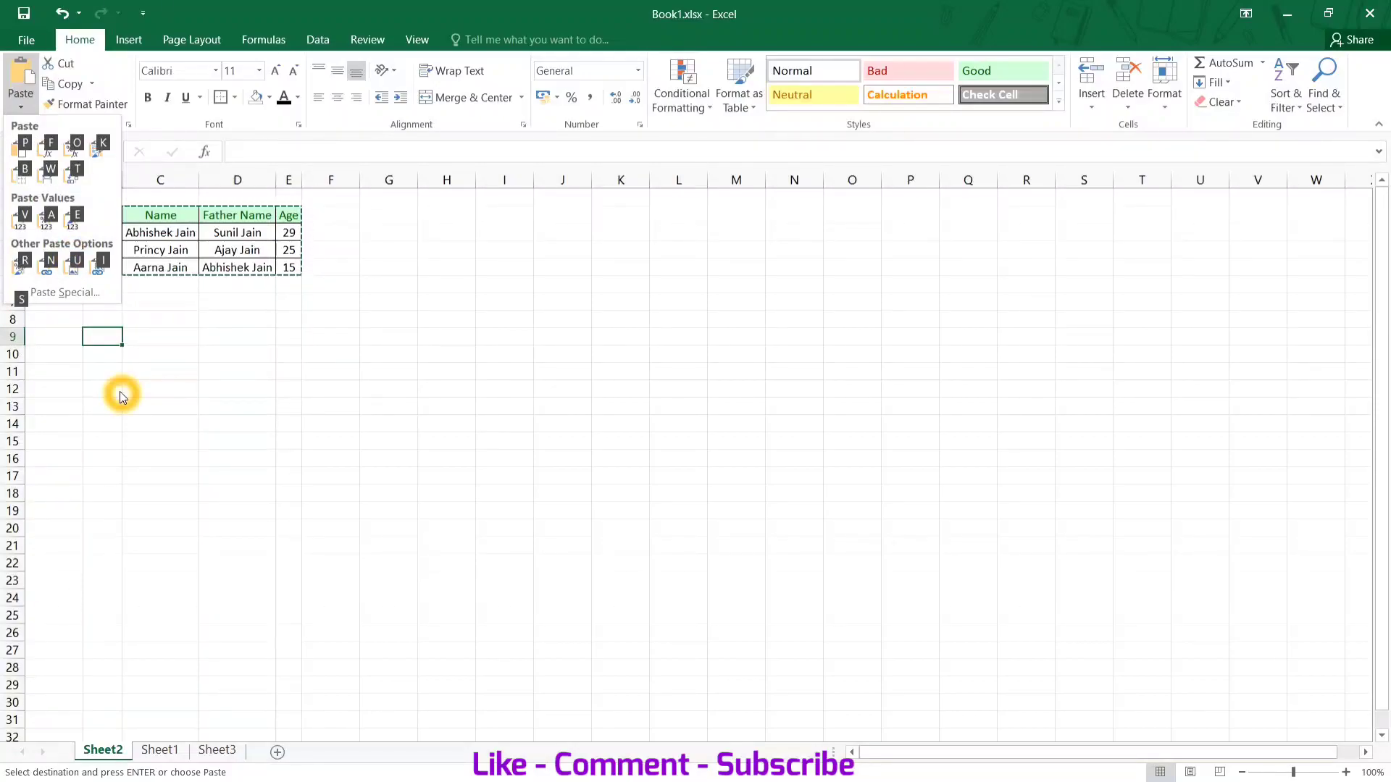
pyautogui.click(76, 270)
pyautogui.click(528, 444)
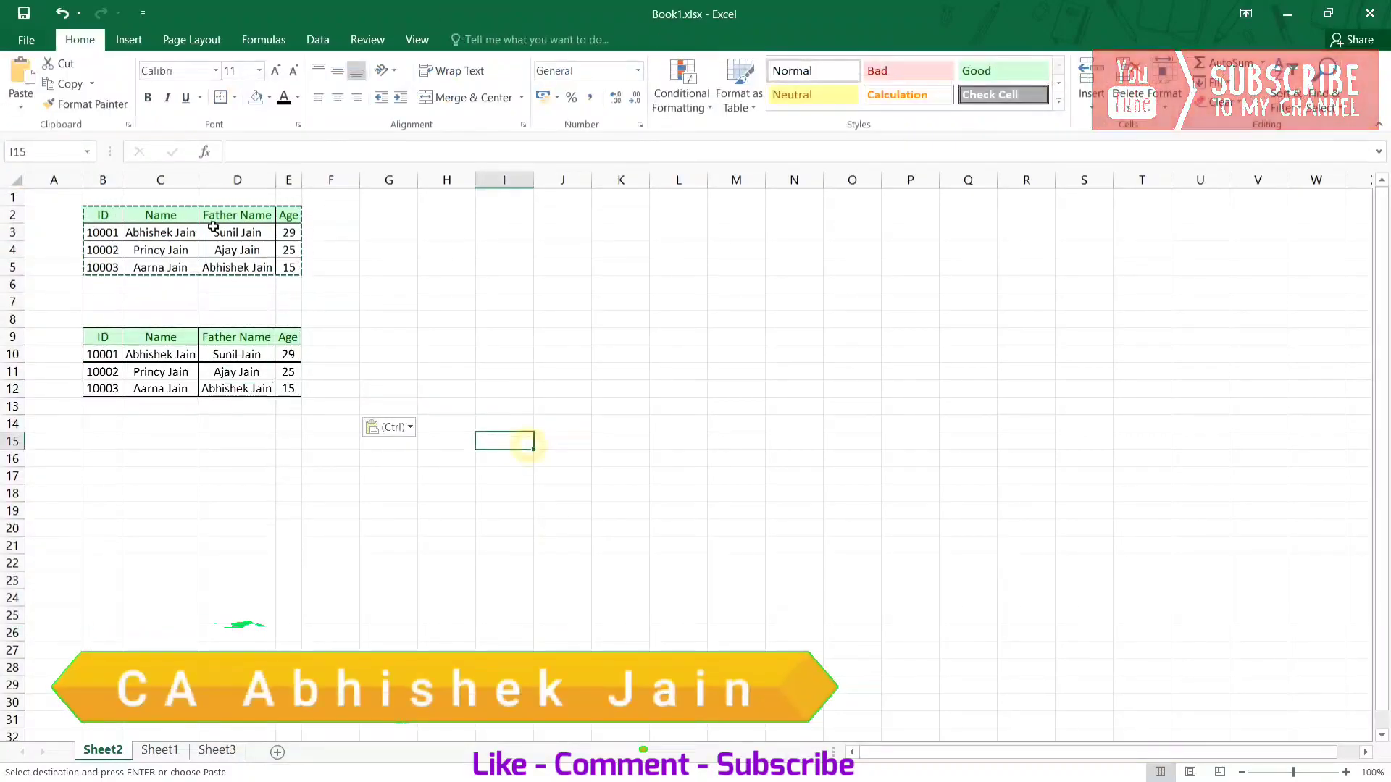
pyautogui.click(211, 226)
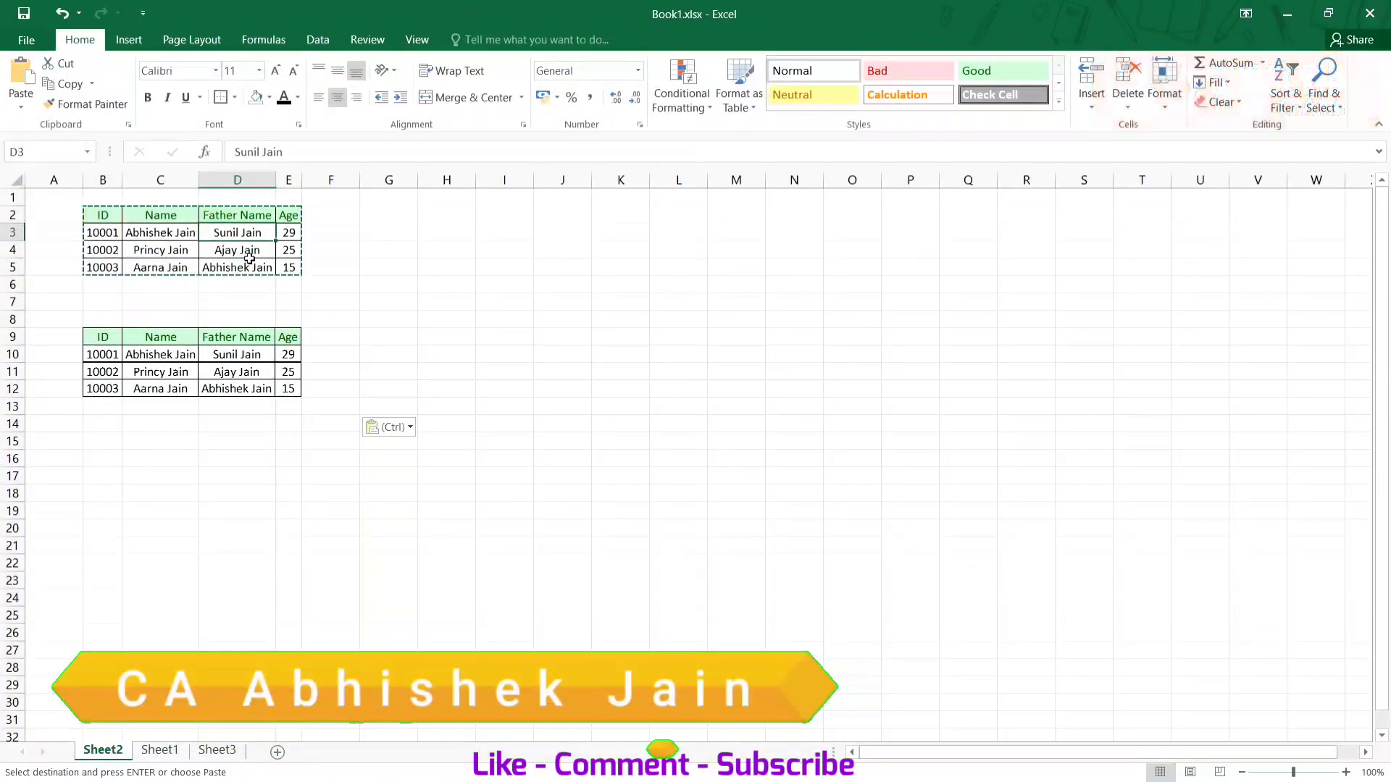
# Step: Move the table picture beside the original table, around columns I–L, rows 4–7
pyautogui.moveTo(210, 381); pyautogui.dragTo(594, 373)
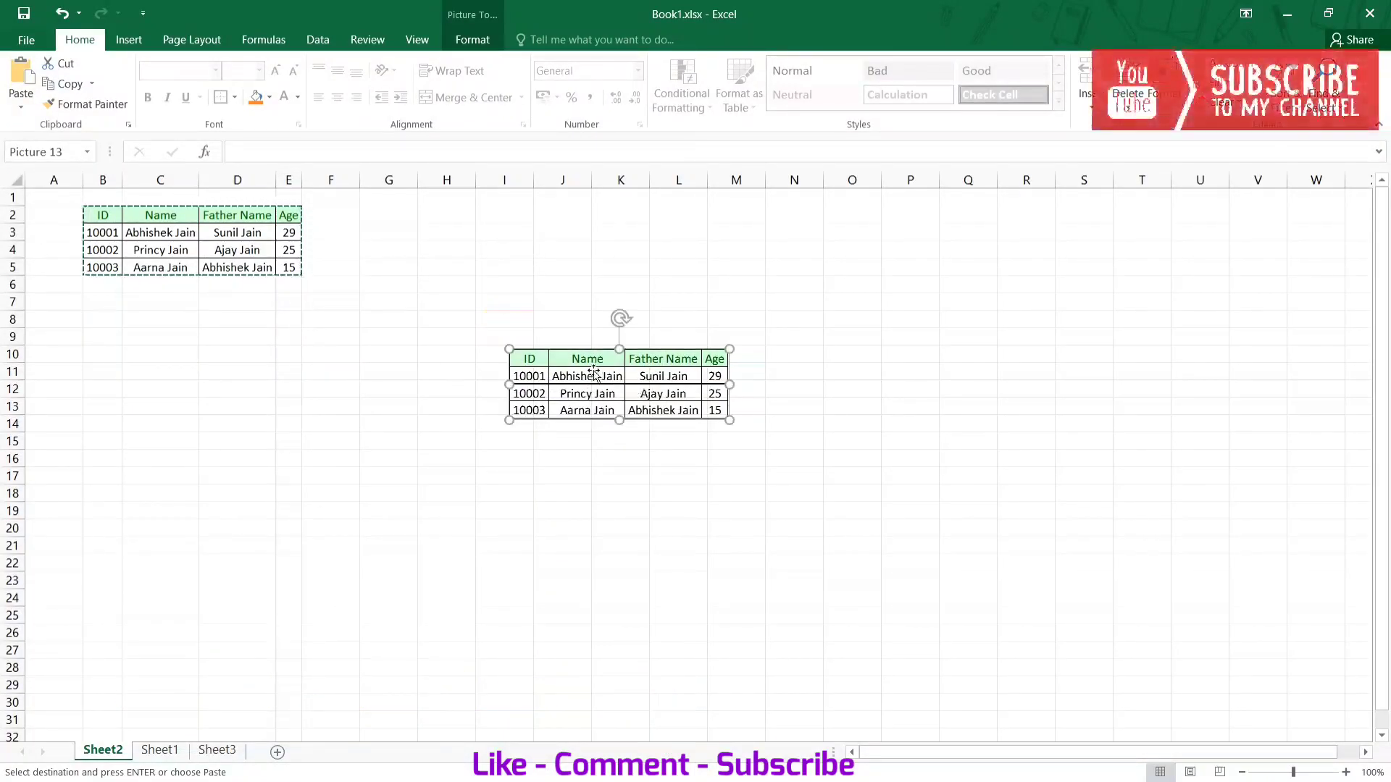
pyautogui.moveTo(610, 393)
pyautogui.mouseDown()
pyautogui.moveTo(528, 457)
pyautogui.moveTo(735, 281)
pyautogui.mouseUp()
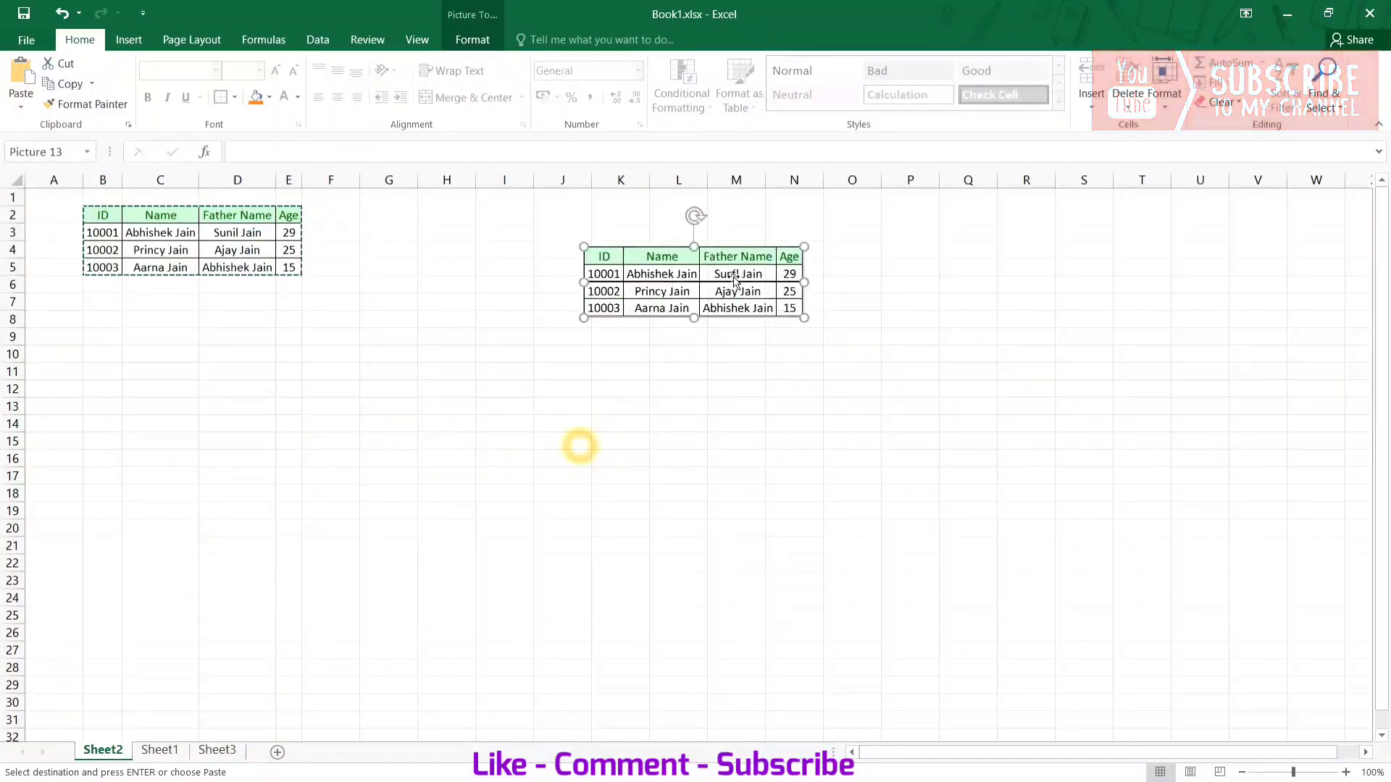
pyautogui.moveTo(645, 301); pyautogui.dragTo(370, 520)
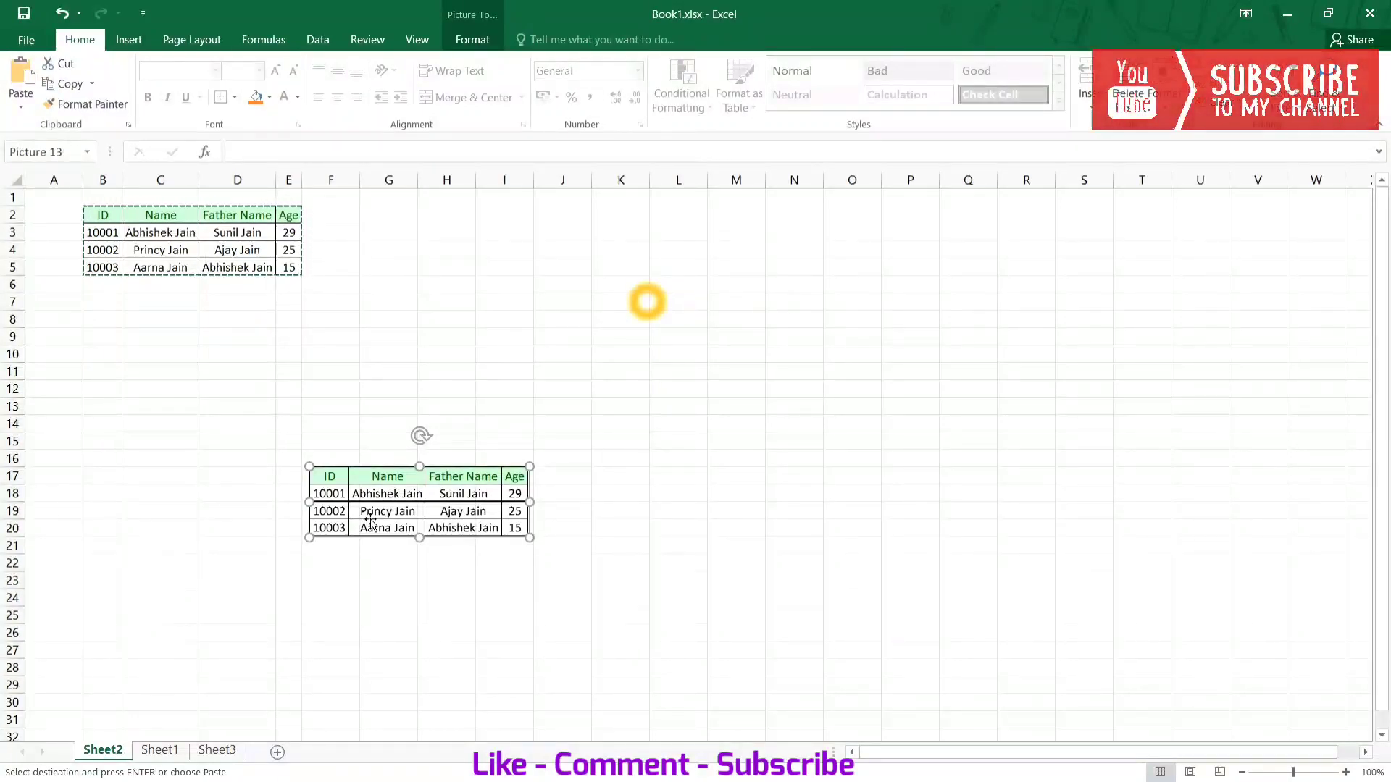
pyautogui.click(360, 514)
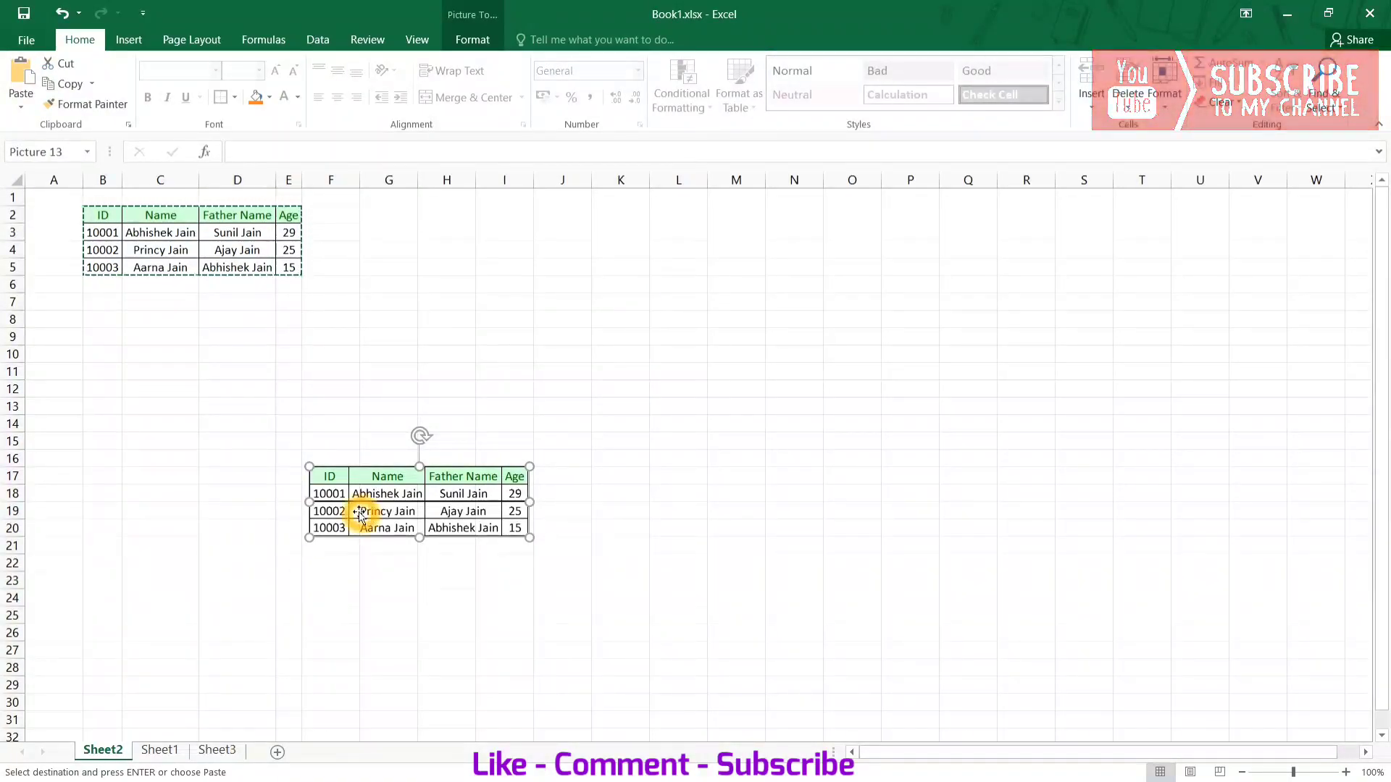
pyautogui.moveTo(447, 488)
pyautogui.mouseDown()
pyautogui.moveTo(652, 243)
pyautogui.moveTo(612, 271)
pyautogui.mouseUp()
# Step: Label the pictured table 'TIPS 1' in cell I3
pyautogui.click(504, 240)
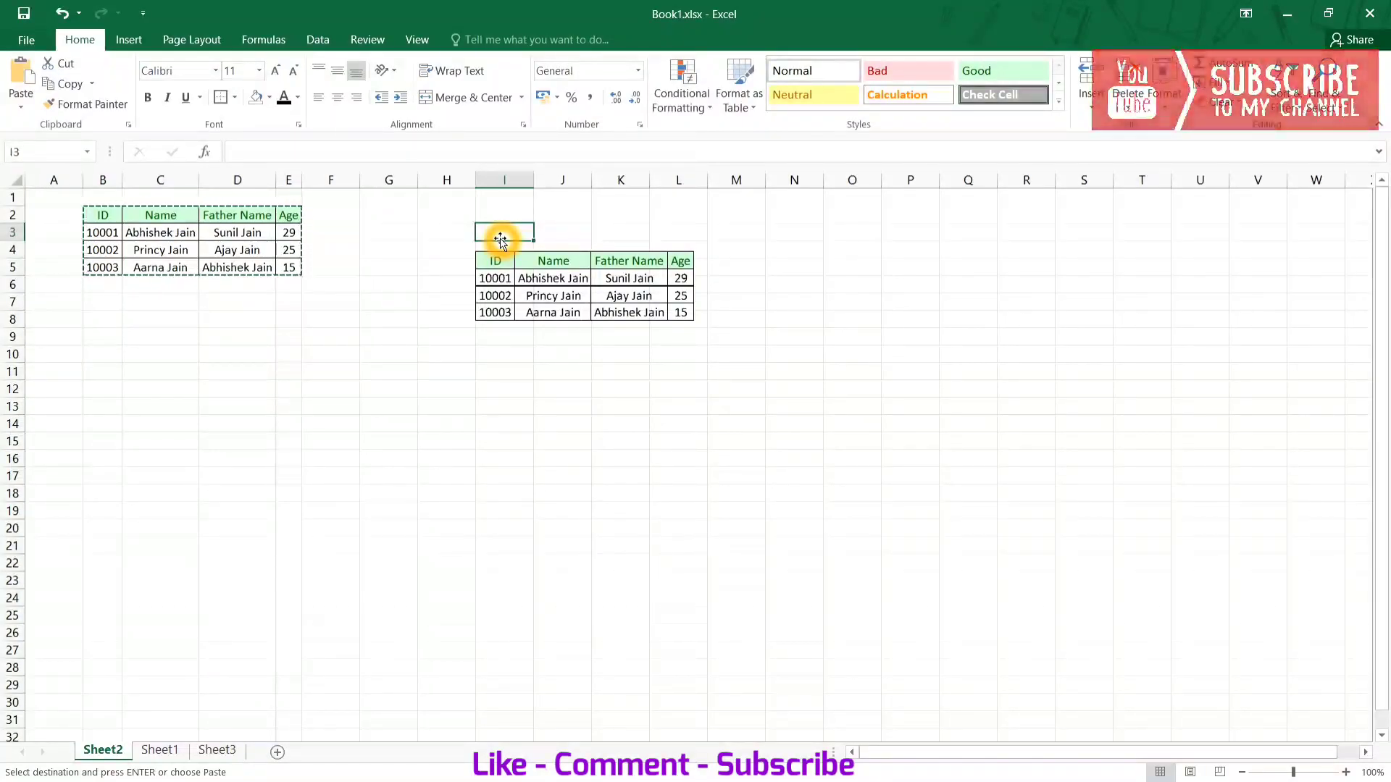
pyautogui.write('Trick 1')
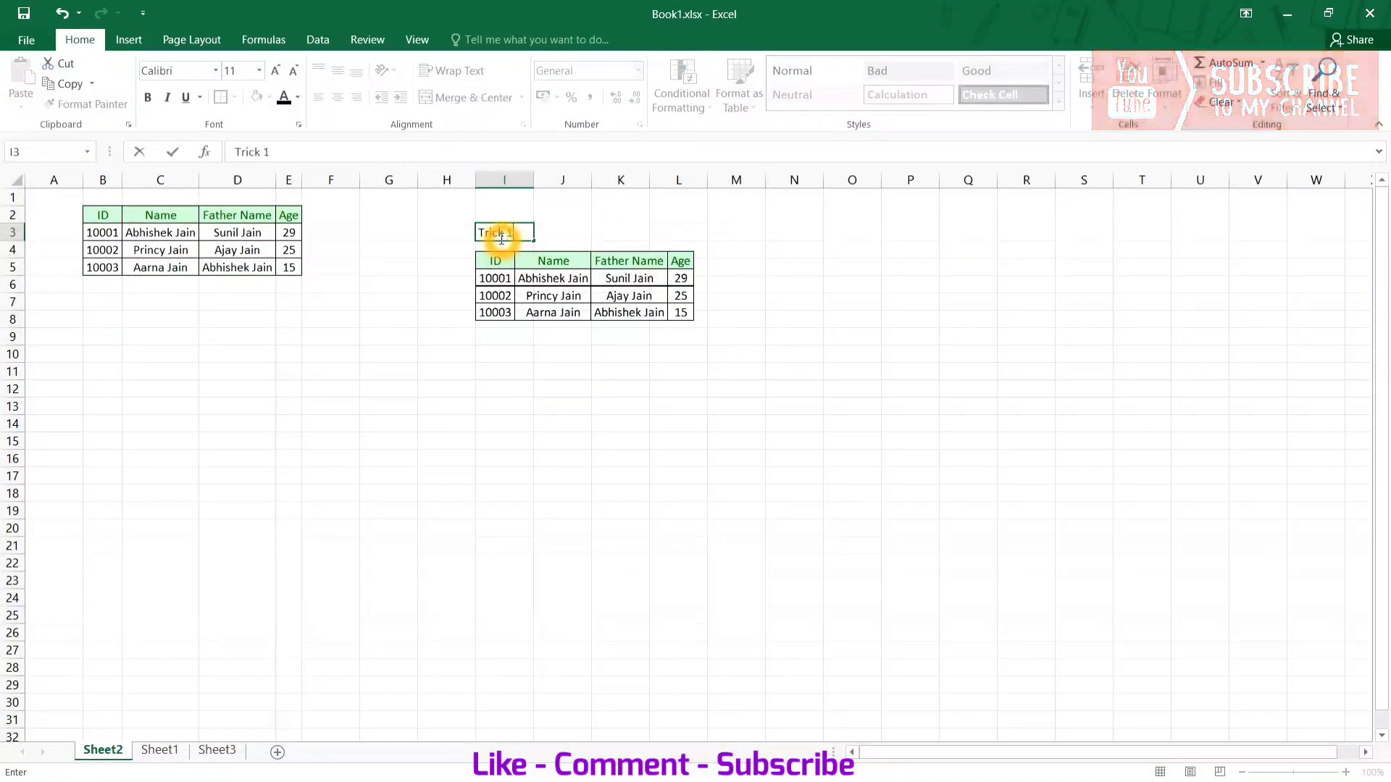
pyautogui.press('Return')
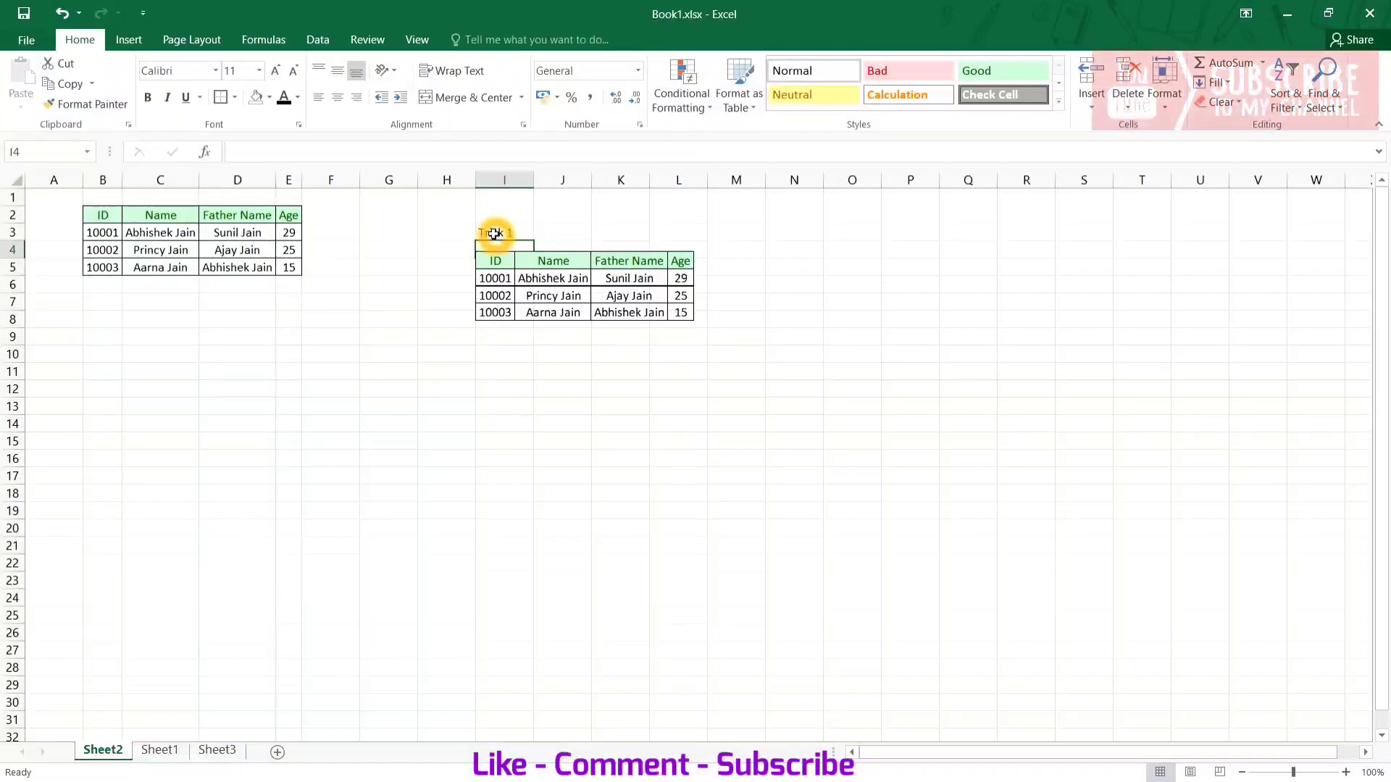
pyautogui.click(493, 233)
pyautogui.write('Y')
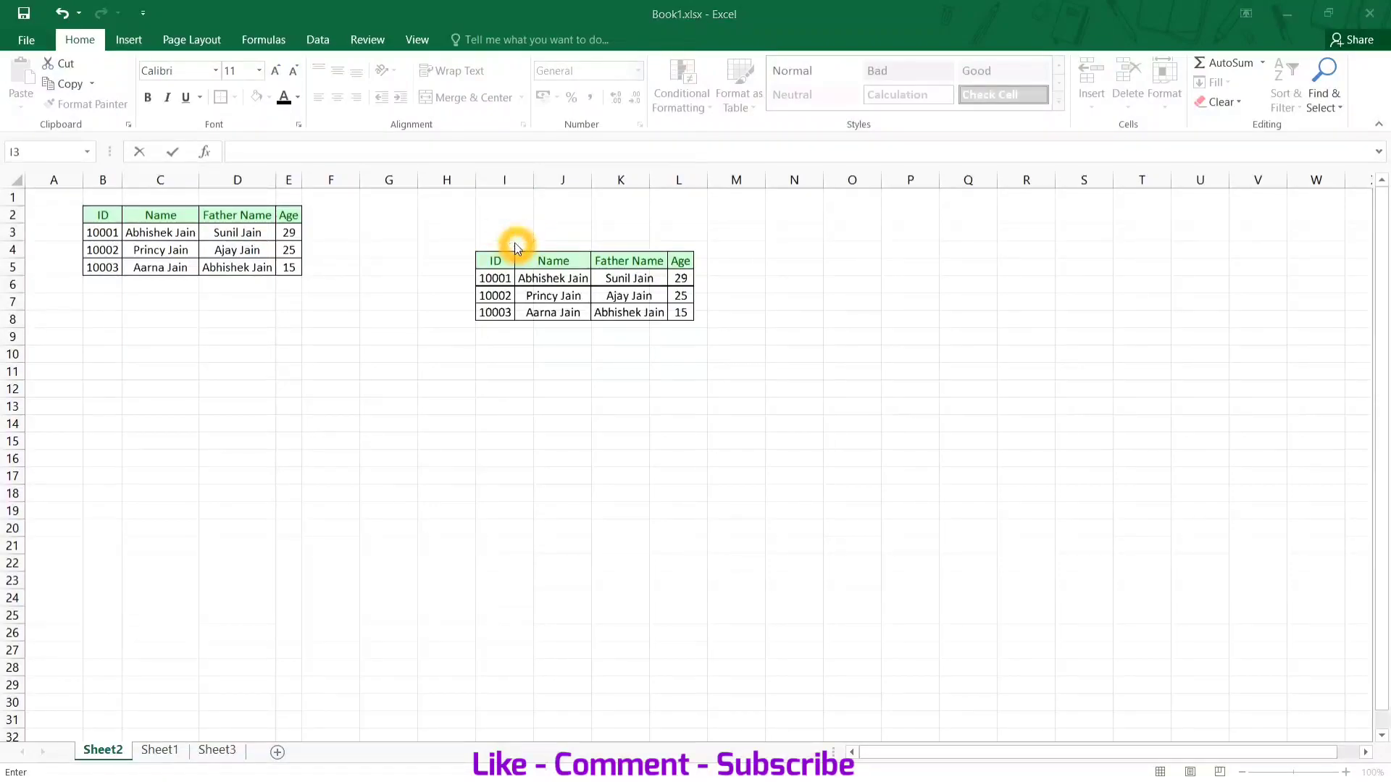
pyautogui.click(512, 234)
pyautogui.write('TIPS 1')
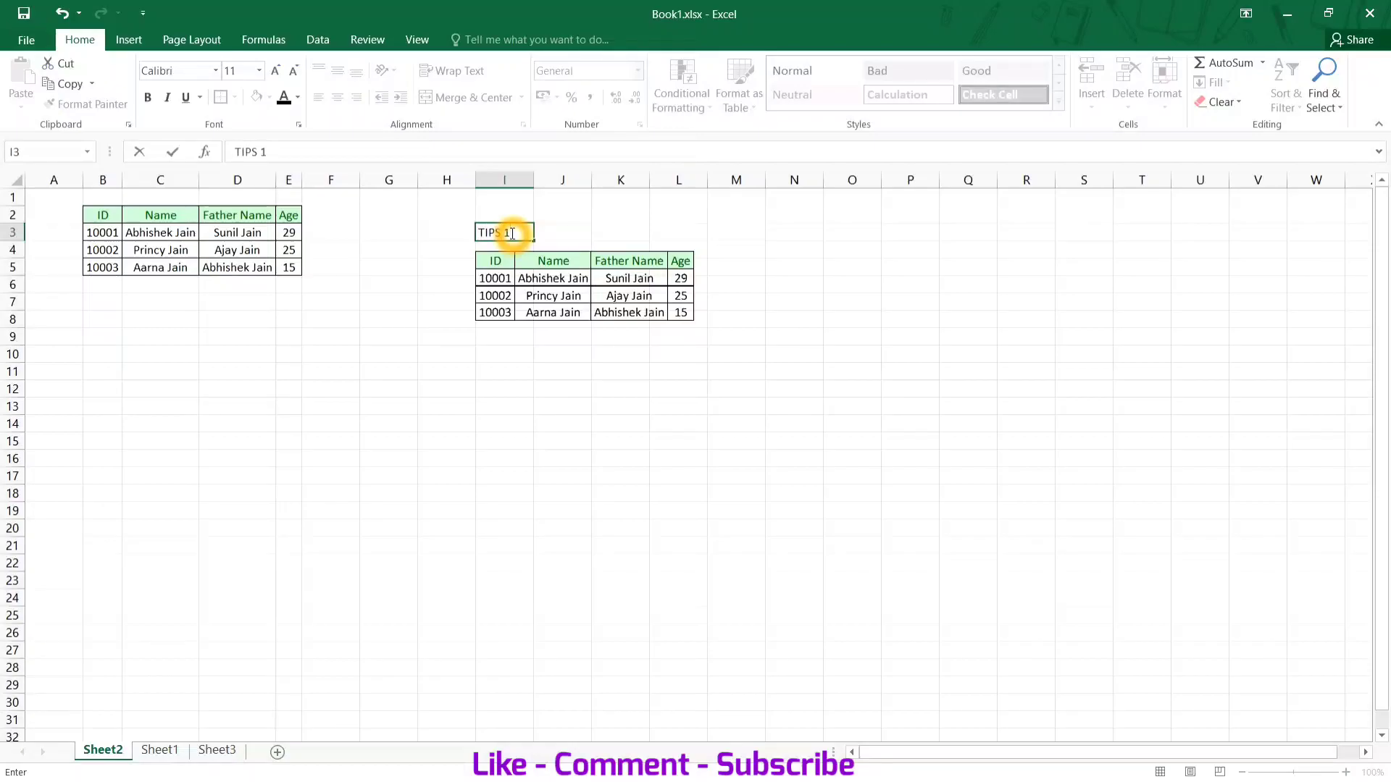
pyautogui.press('Return')
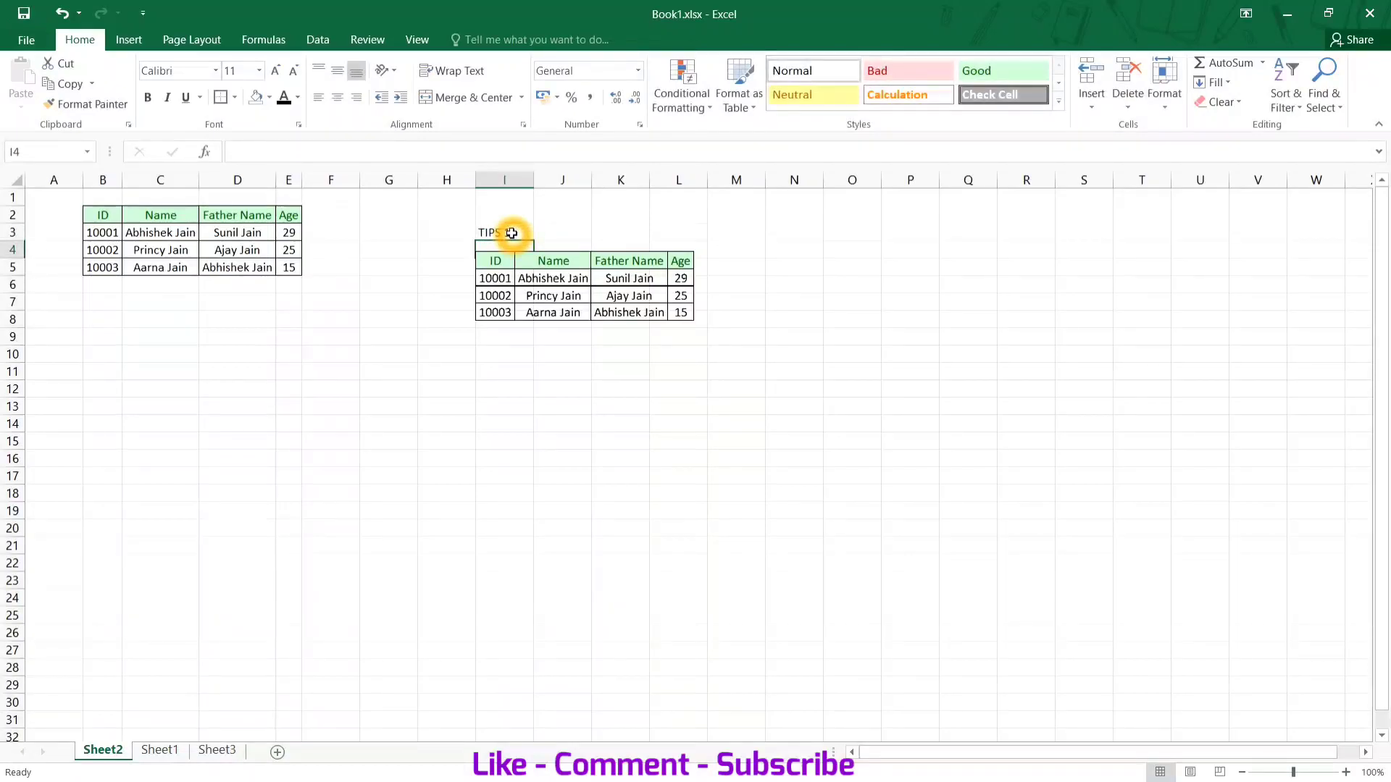
# Step: Copy the label to I11 and change it to 'TIPS 2'
pyautogui.click(600, 229)
pyautogui.click(496, 228)
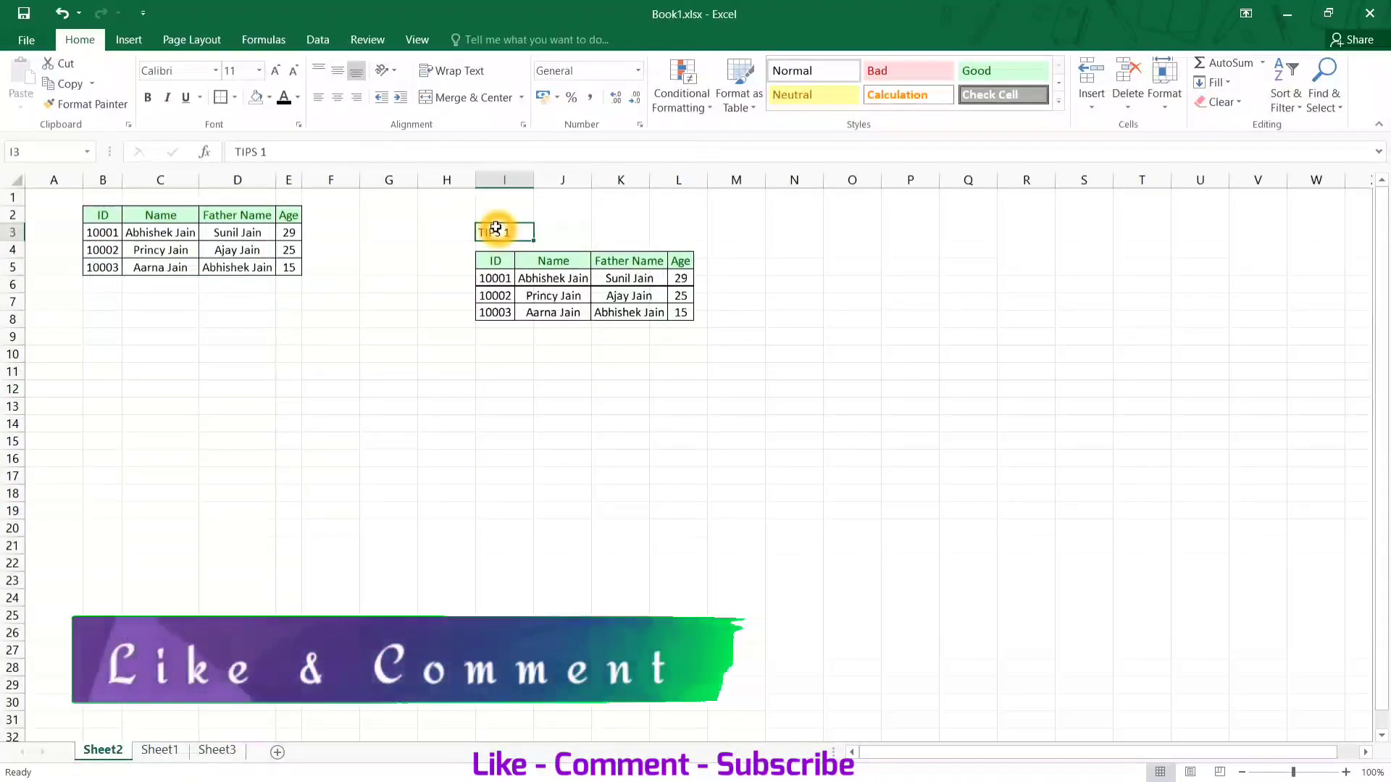
pyautogui.hotkey('ctrl', 'c')
pyautogui.click(491, 368)
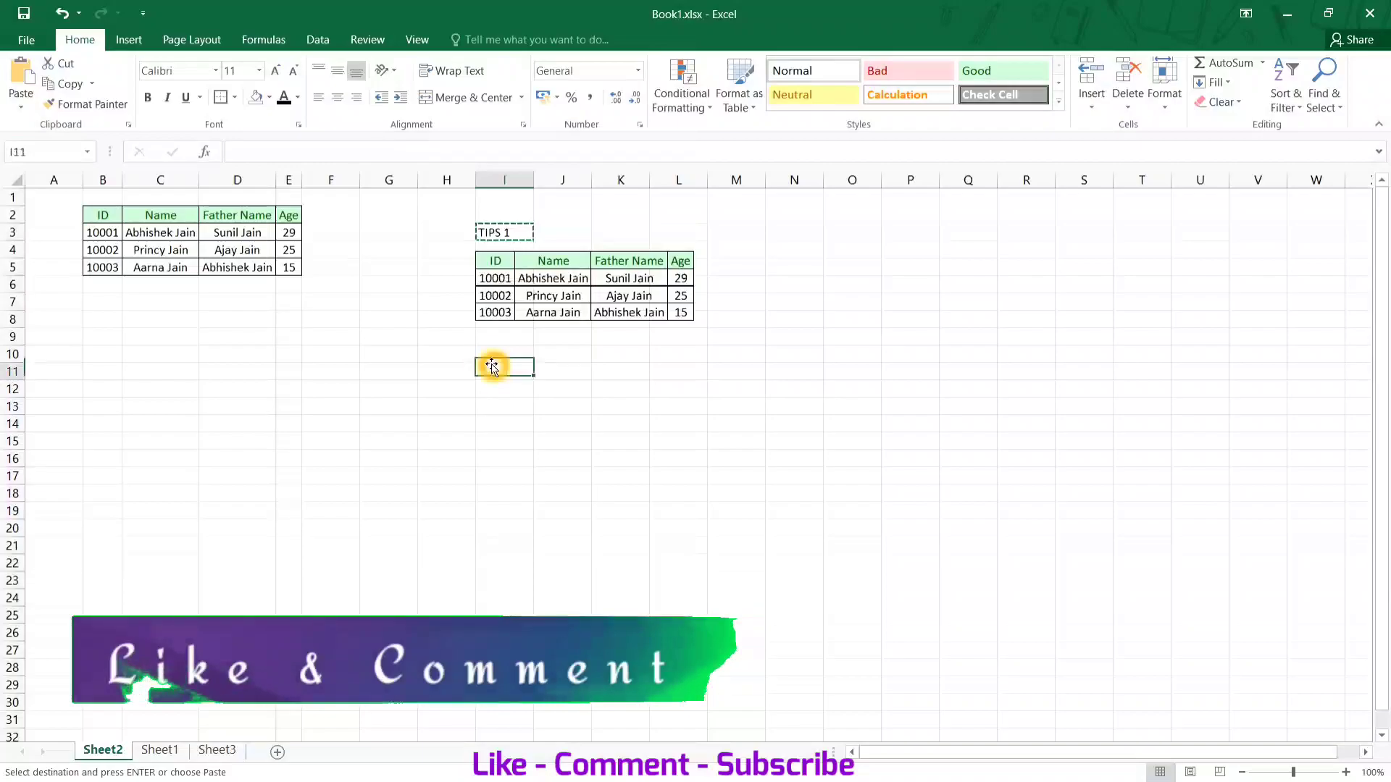
pyautogui.press('Return')
pyautogui.press('F2')
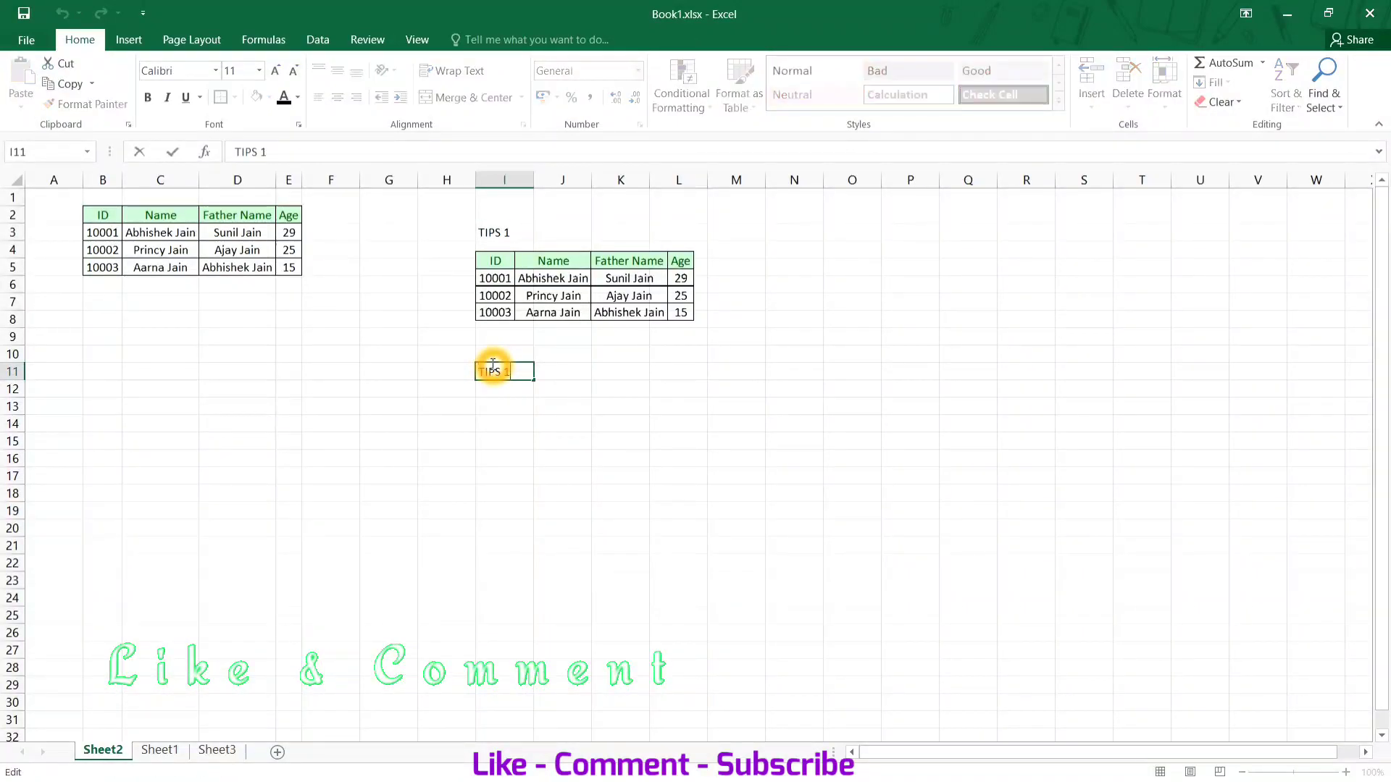
pyautogui.press('BackSpace')
pyautogui.press('BackSpace')
pyautogui.press('Return')
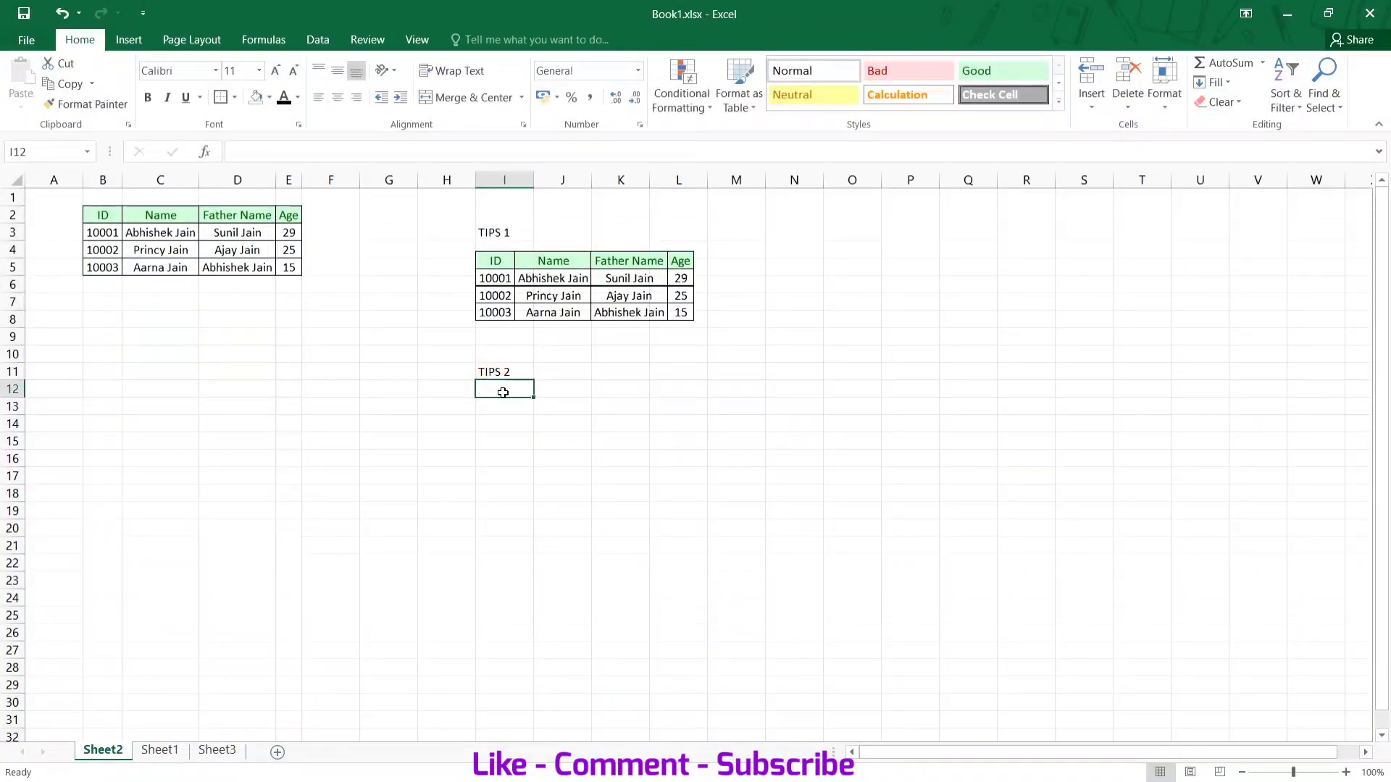
# Step: Copy B2:E5 and paste it at I13 as a linked picture under TIPS 2
pyautogui.click(106, 227)
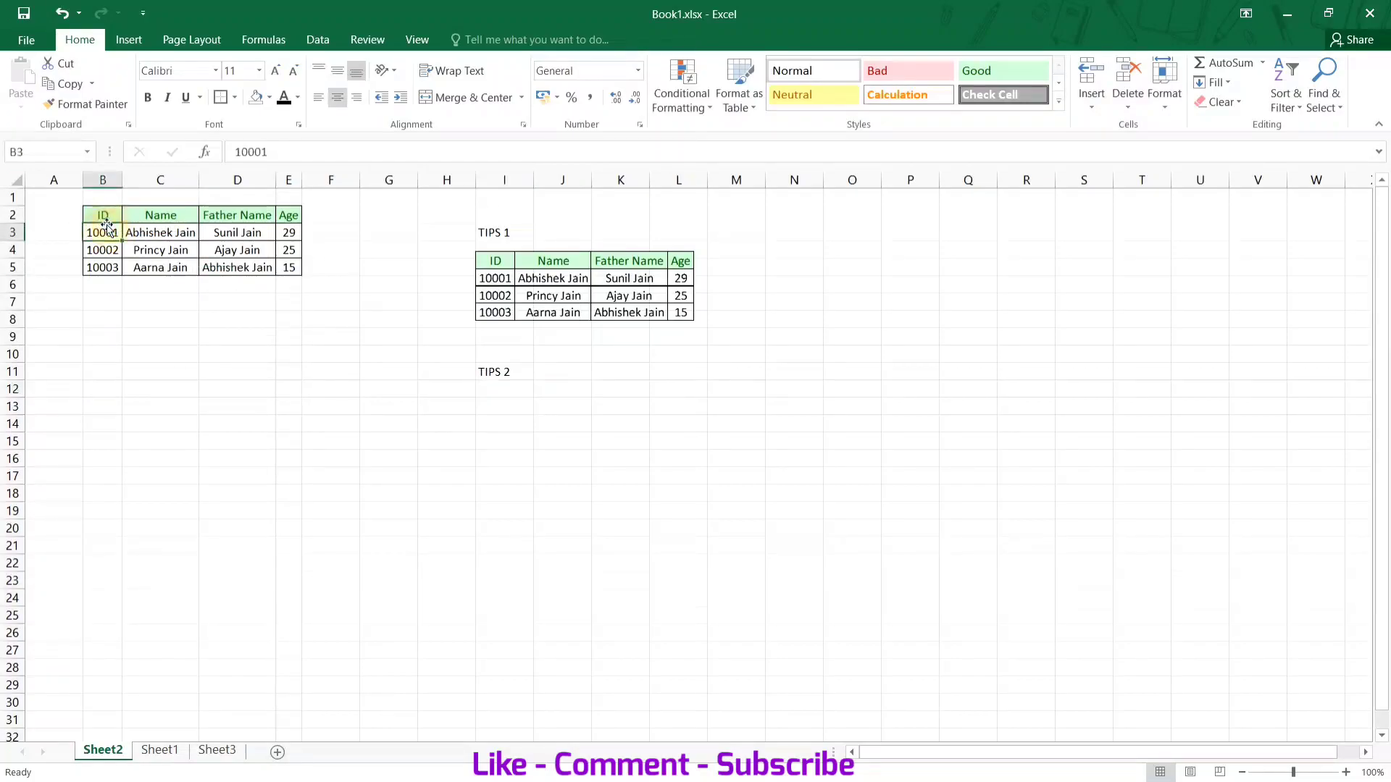
pyautogui.click(105, 218)
pyautogui.hotkey('ctrl', 'a')
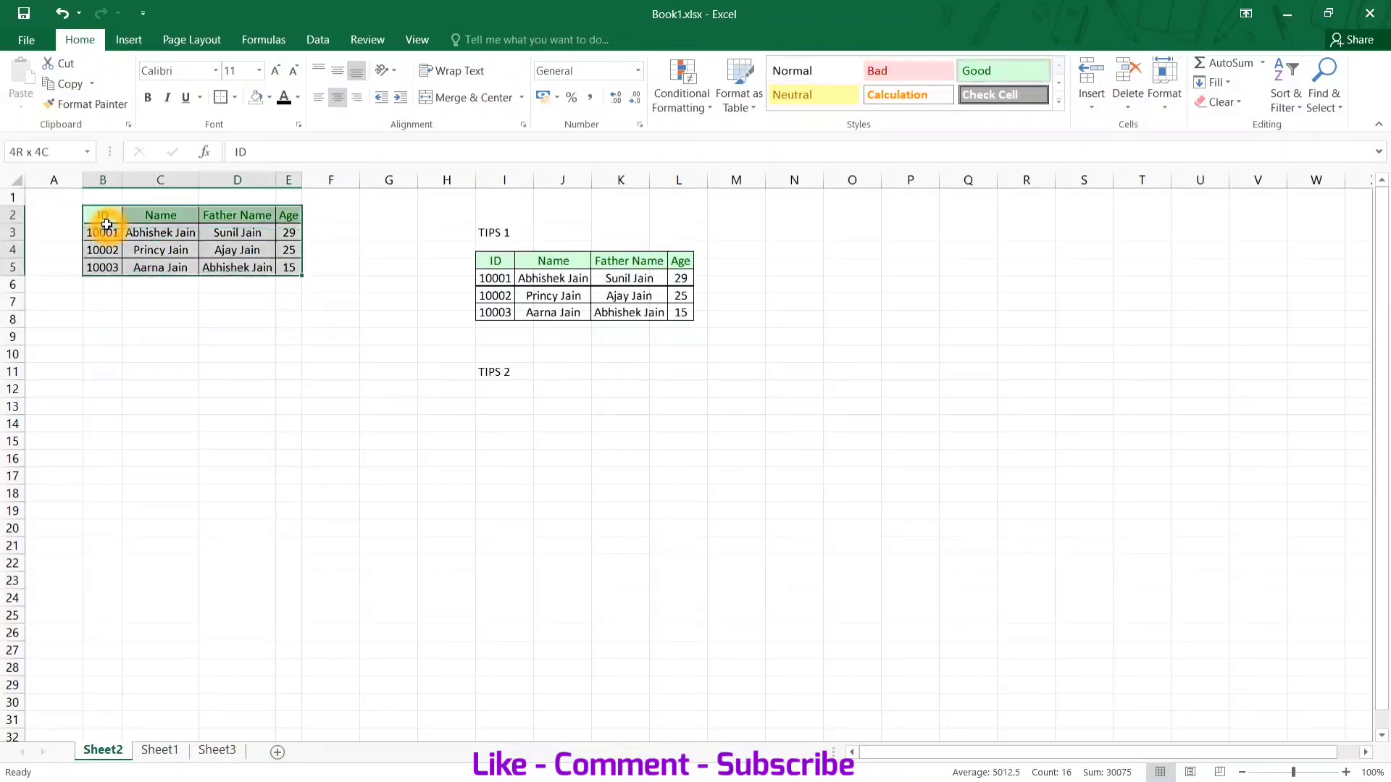
pyautogui.hotkey('ctrl', 'c')
pyautogui.press('Right')
pyautogui.press('Right')
pyautogui.press('Right')
pyautogui.press('Right')
pyautogui.press('Right')
pyautogui.press('Right')
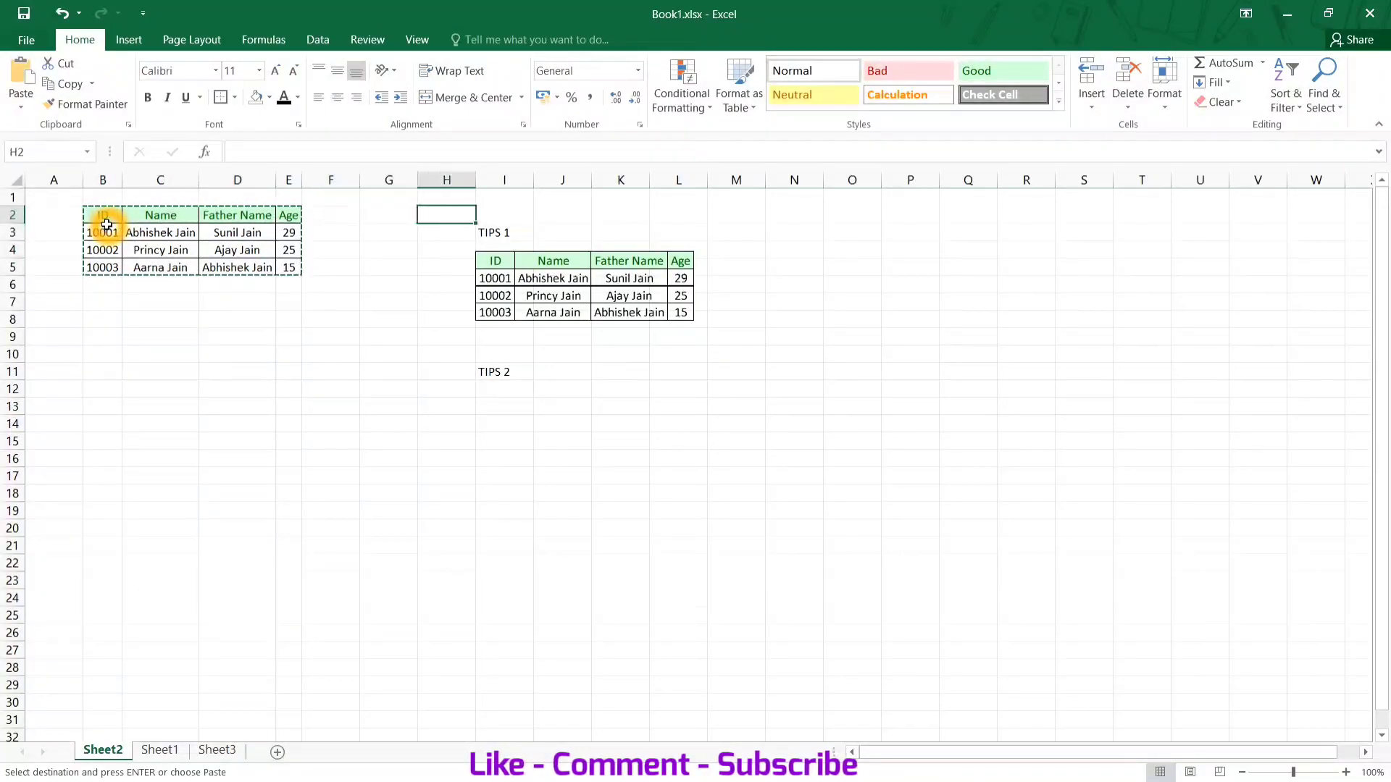
pyautogui.press('Right')
pyautogui.press('Down')
pyautogui.press('Down')
pyautogui.press('Down')
pyautogui.press('Down')
pyautogui.press('Down')
pyautogui.press('Down')
pyautogui.press('Down')
pyautogui.press('Down')
pyautogui.press('Down')
pyautogui.press('Down')
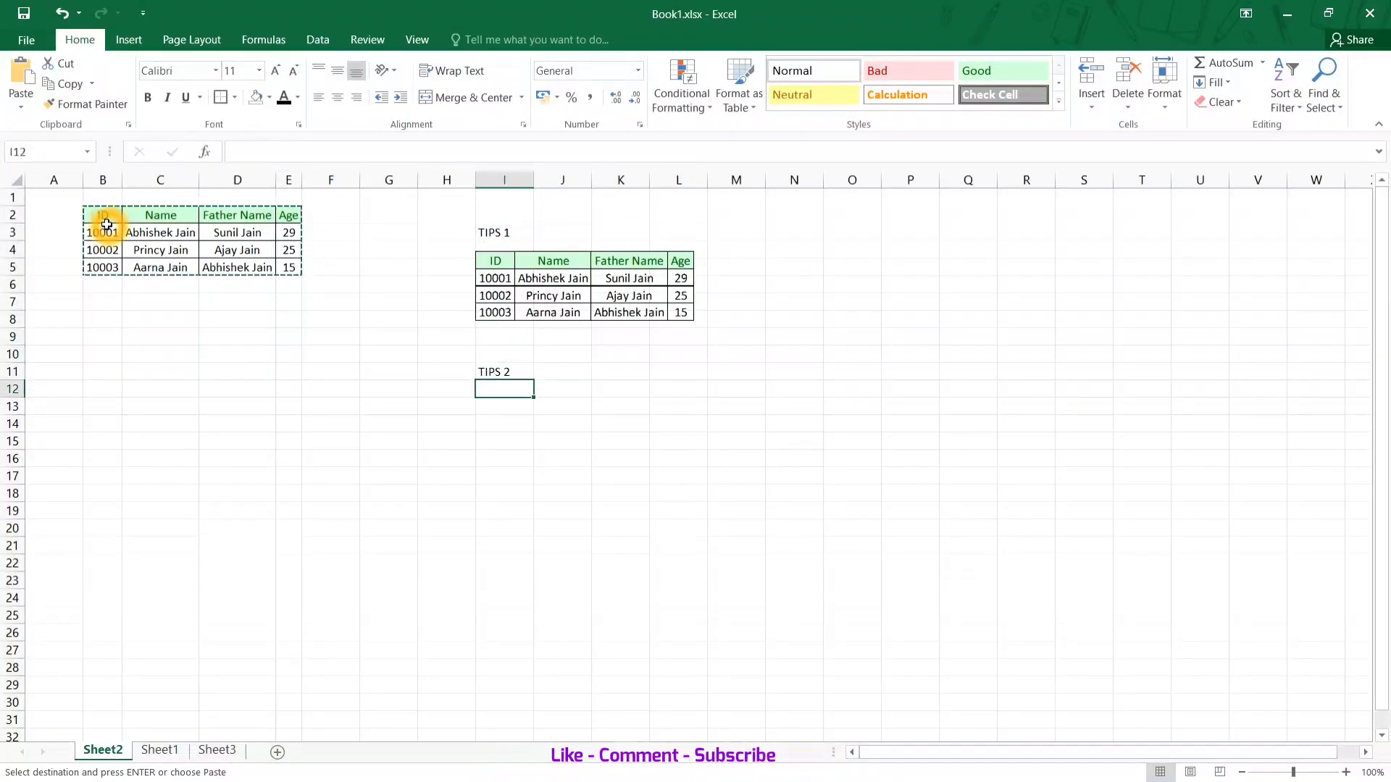
pyautogui.press('Down')
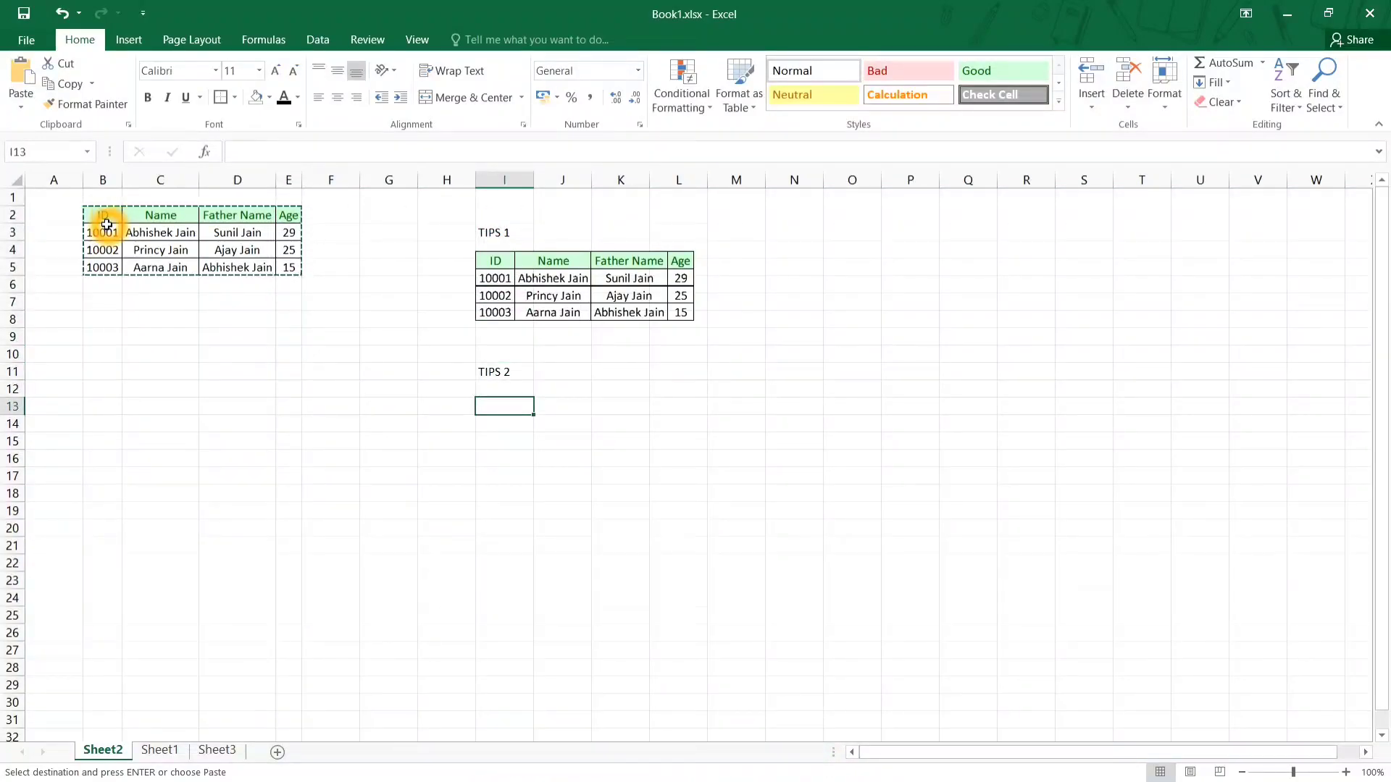
pyautogui.hotkey('alt', 'h')
pyautogui.press('v')
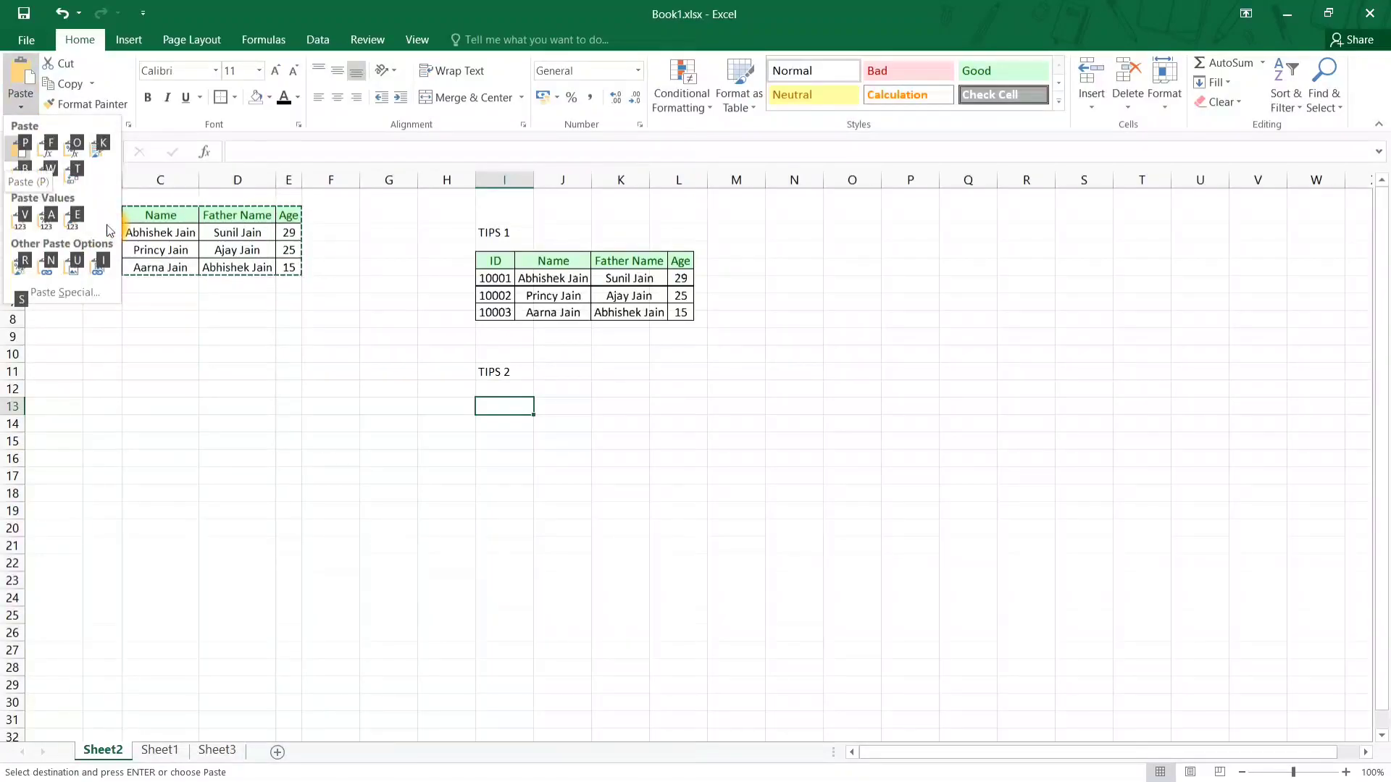
pyautogui.click(236, 406)
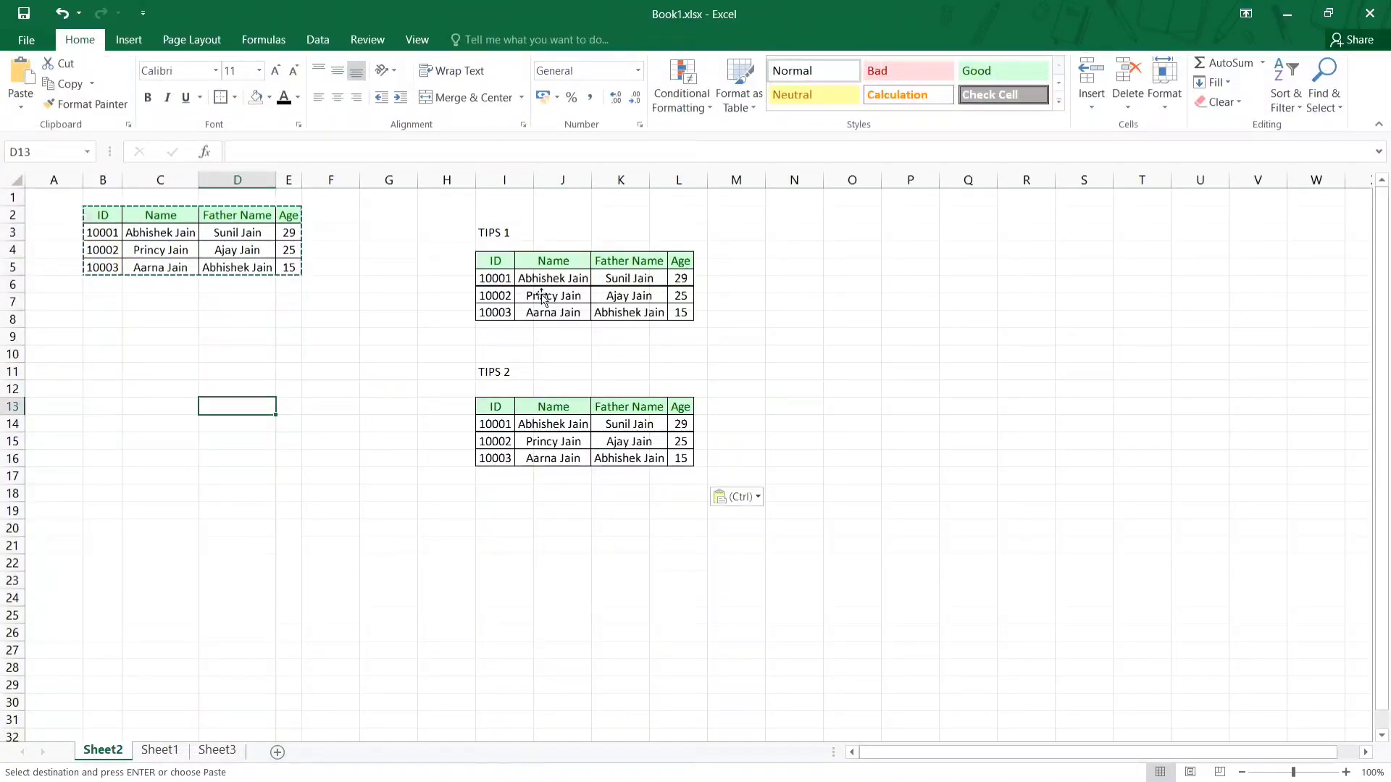
pyautogui.moveTo(540, 422)
pyautogui.mouseDown()
pyautogui.moveTo(294, 500)
pyautogui.moveTo(542, 441)
pyautogui.mouseUp()
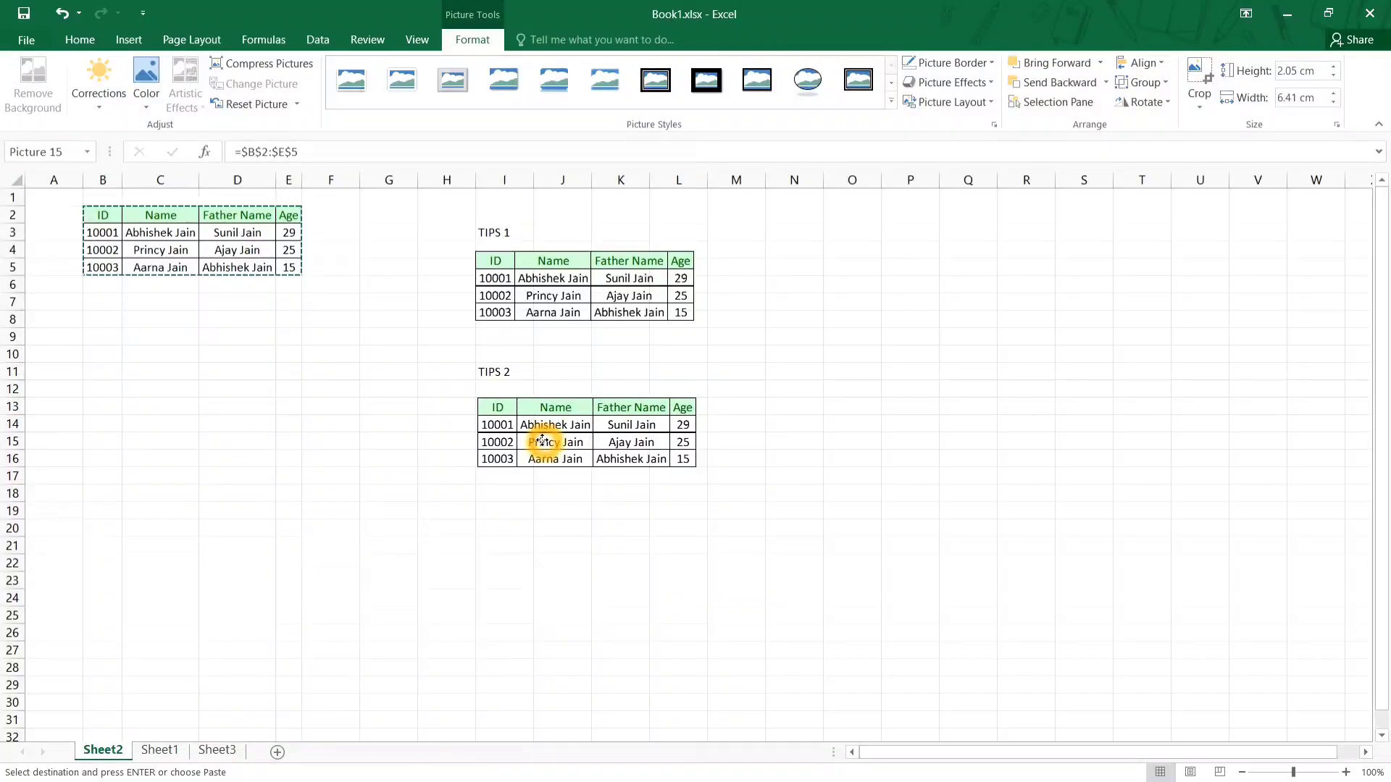
pyautogui.moveTo(542, 441); pyautogui.dragTo(541, 441)
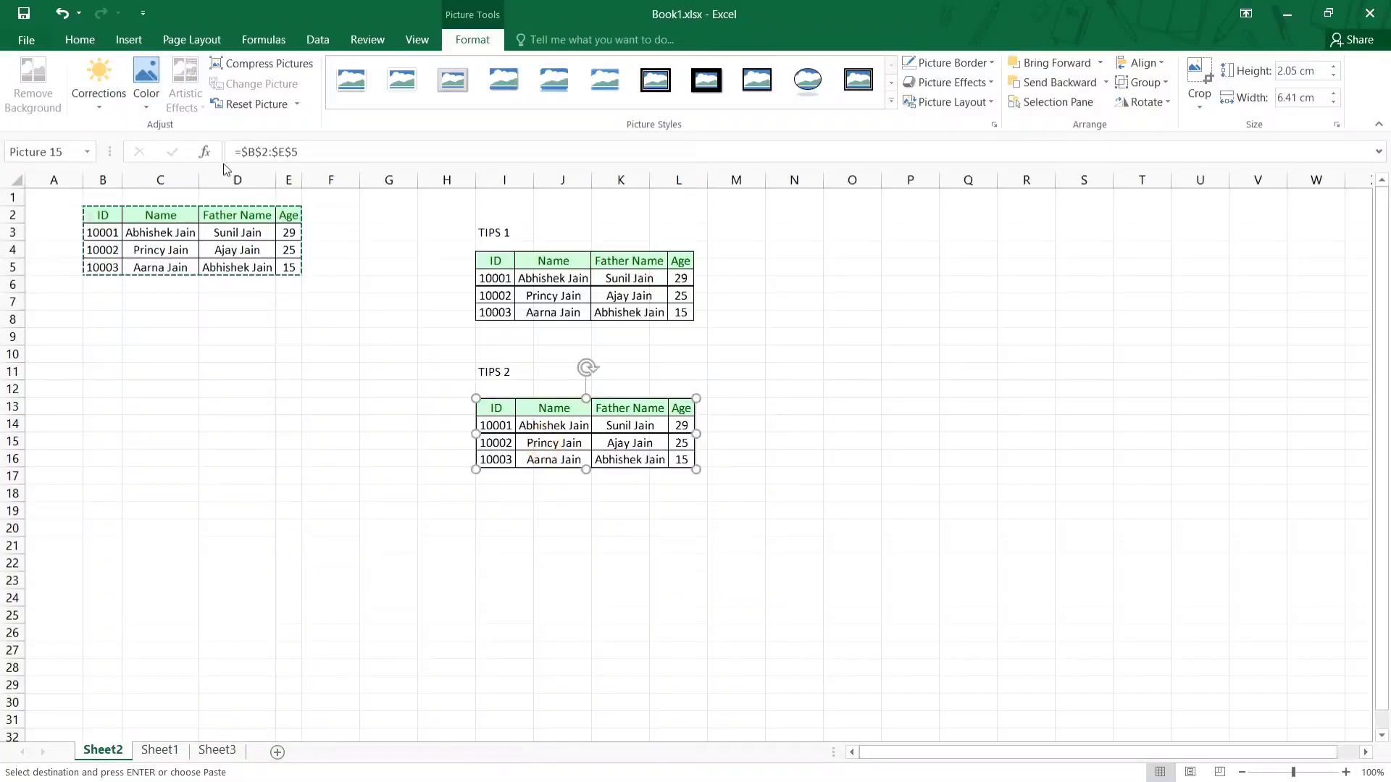
pyautogui.click(201, 239)
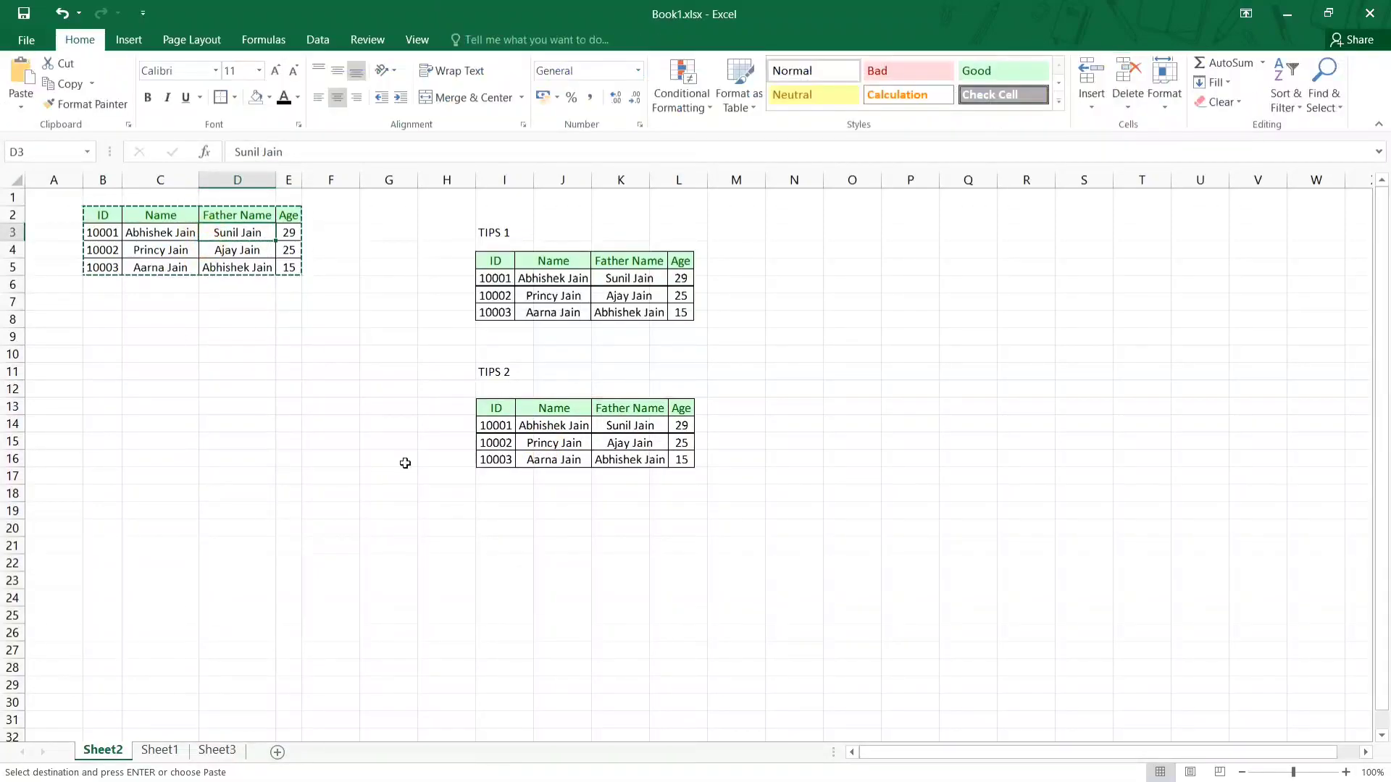
pyautogui.click(554, 451)
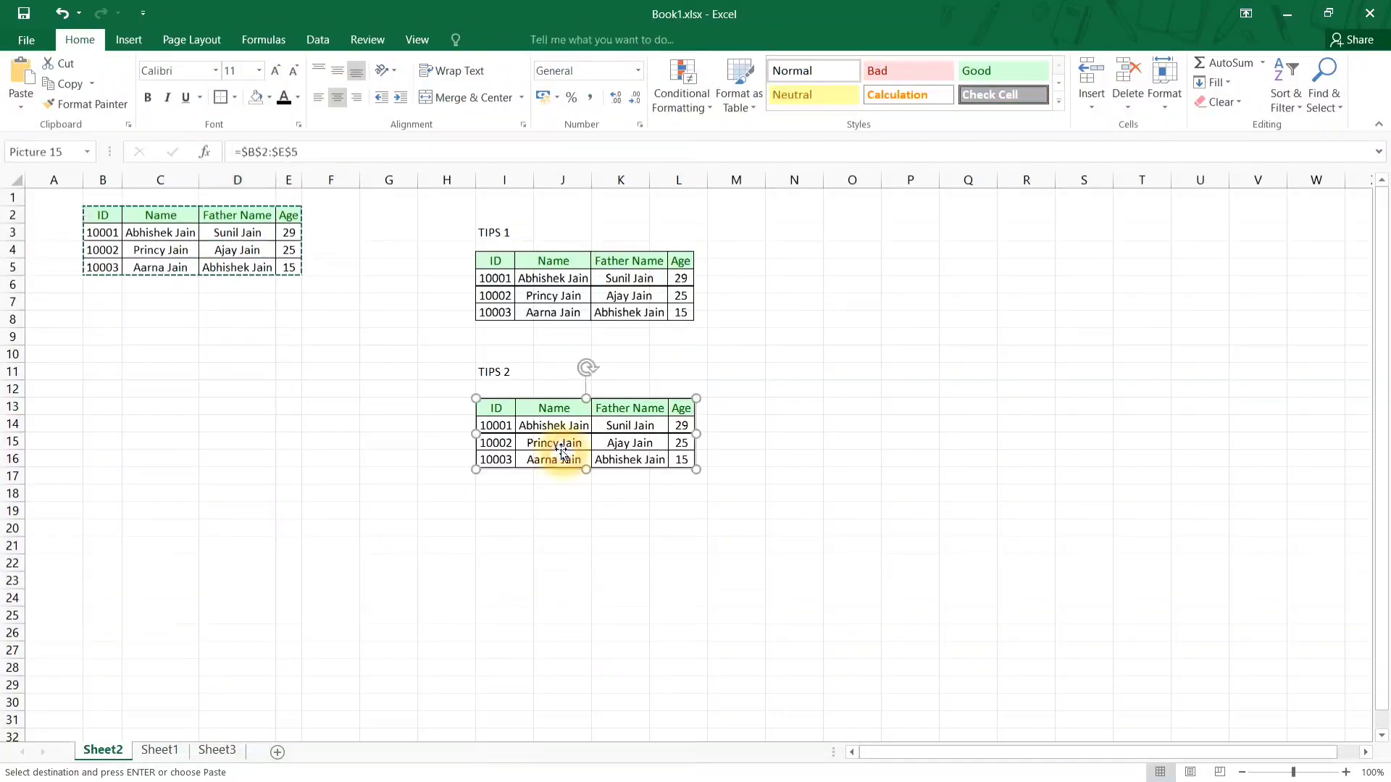
pyautogui.click(225, 253)
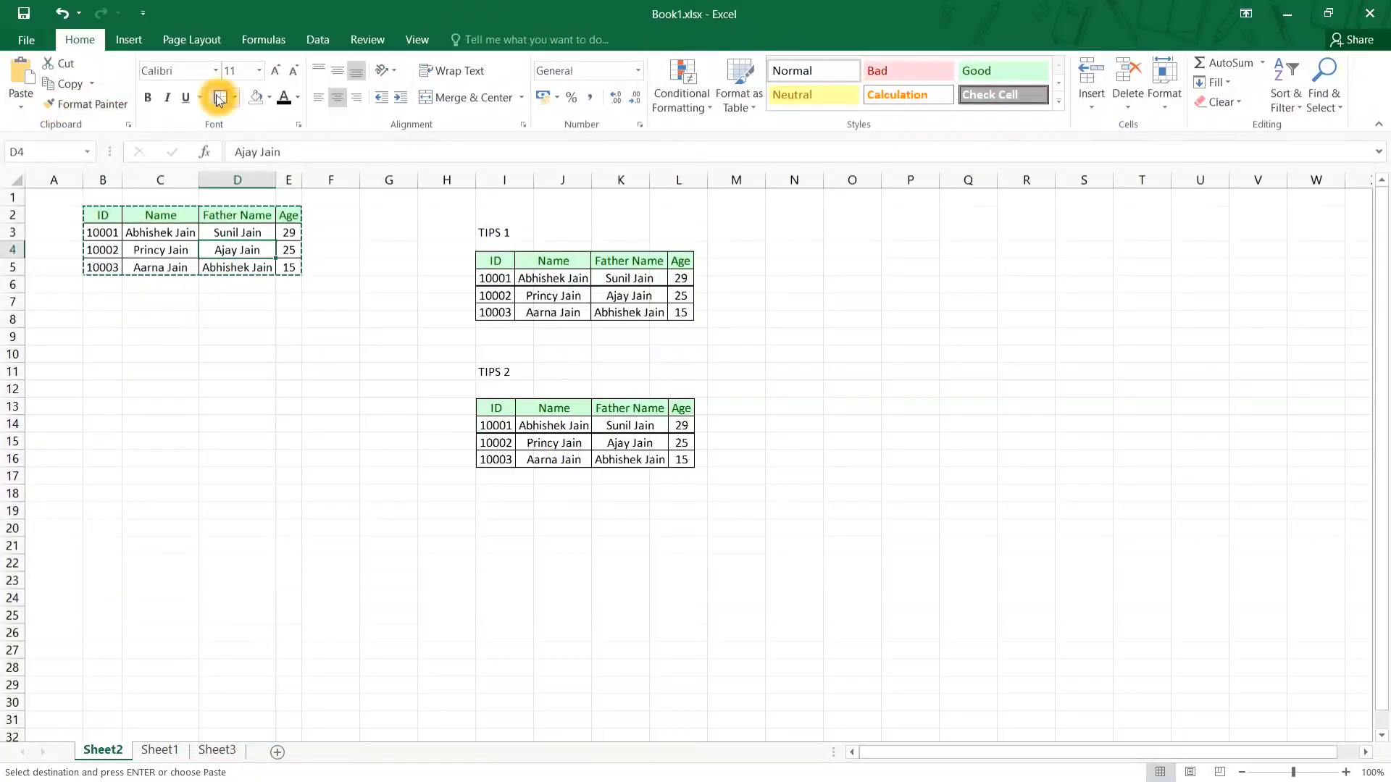
# Step: Format the father name in D4 as bold red text on a black fill
pyautogui.click(150, 97)
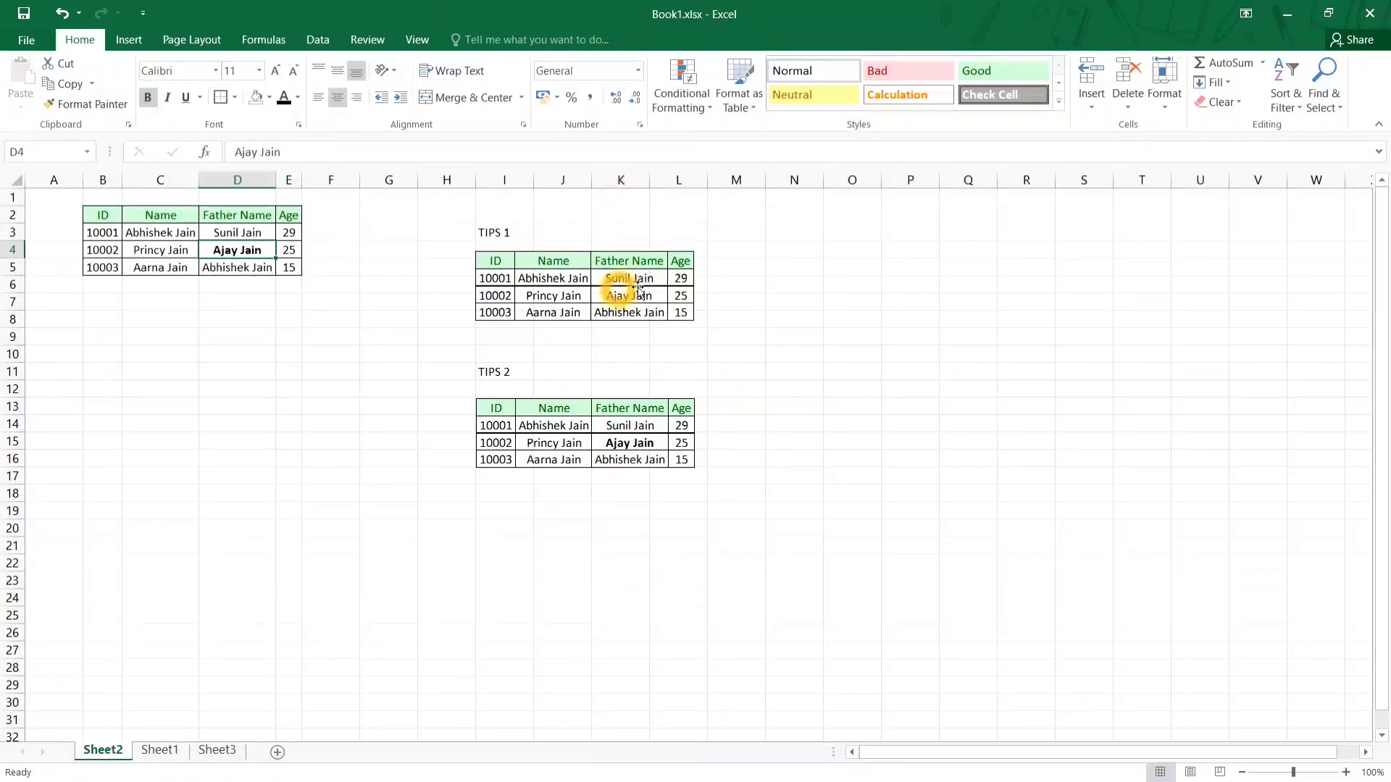
pyautogui.click(301, 98)
pyautogui.click(299, 255)
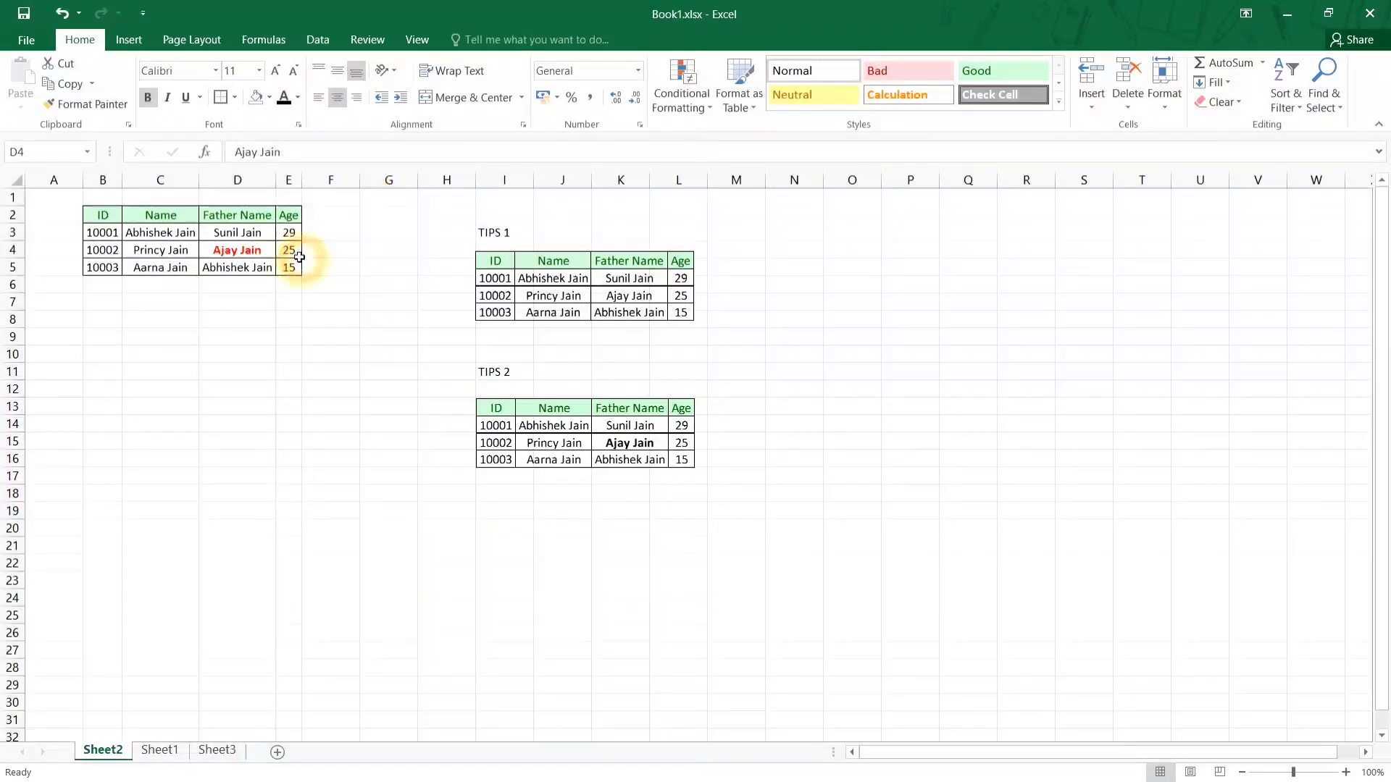
pyautogui.click(271, 99)
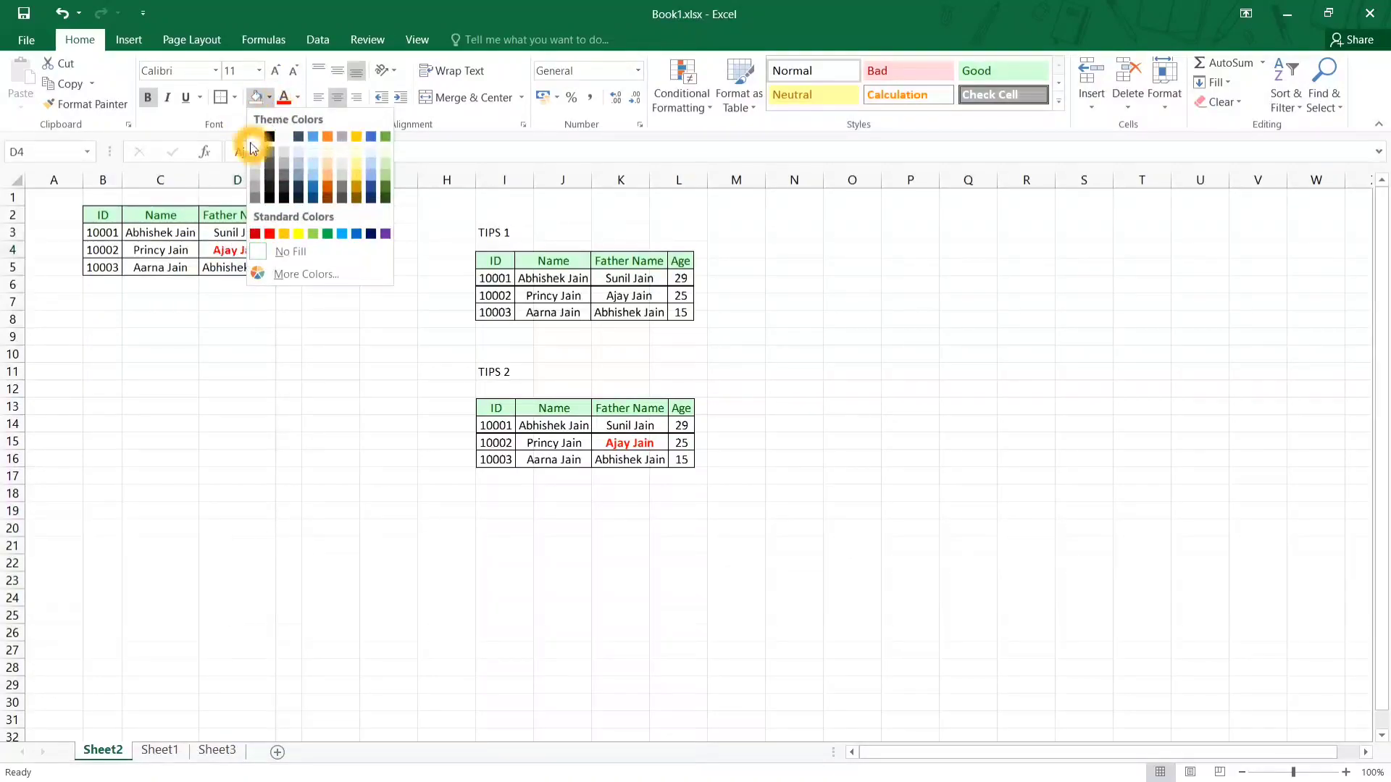
pyautogui.click(269, 138)
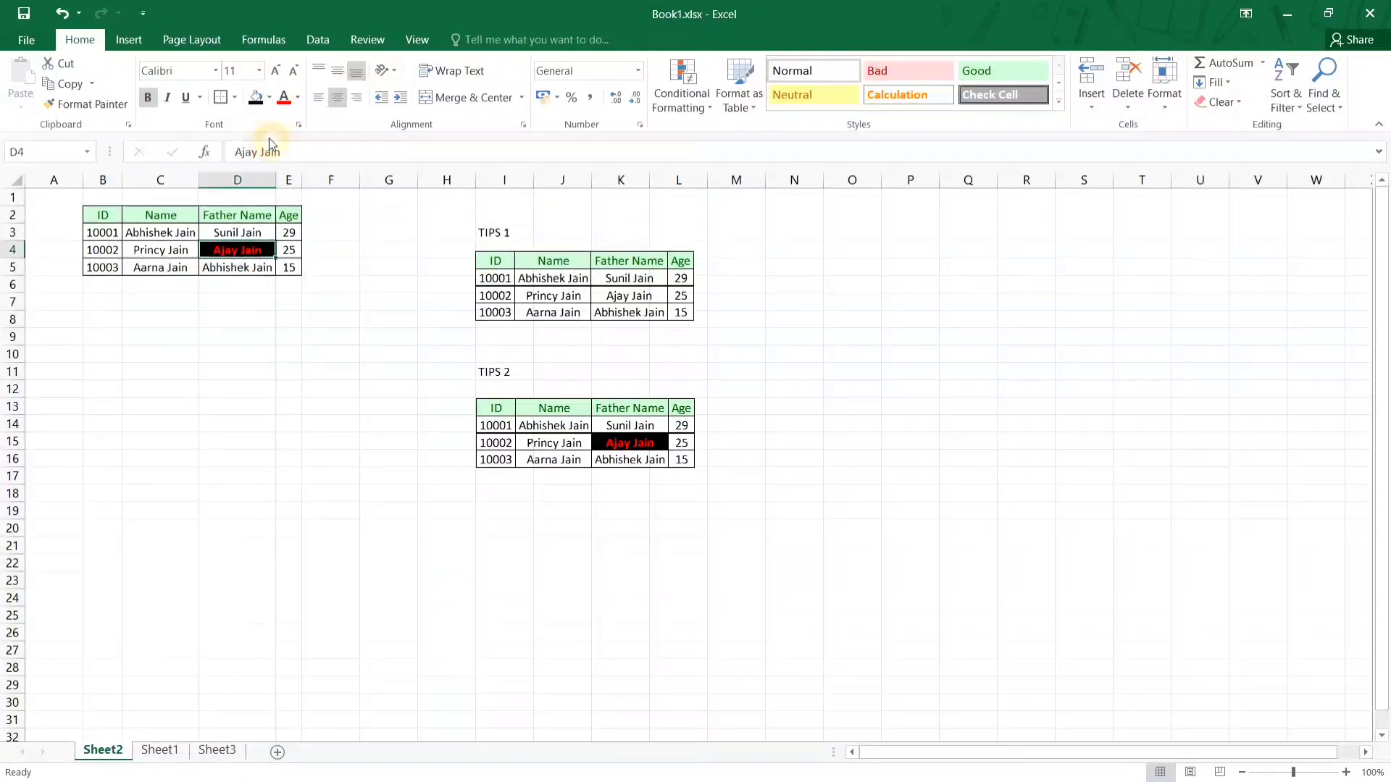
pyautogui.click(352, 405)
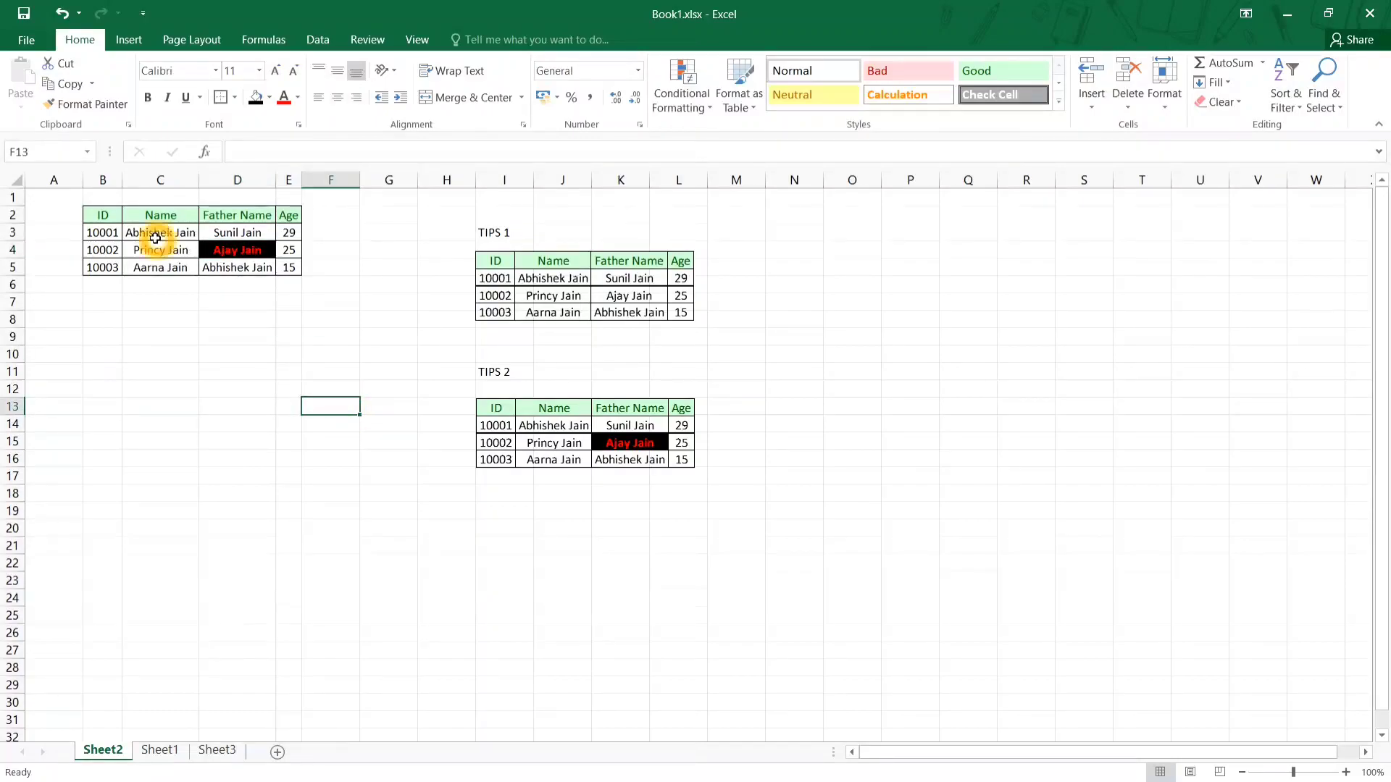
# Step: Fill the name cells C3:C4 orange and check the TIPS 2 picture mirrors it
pyautogui.moveTo(155, 237); pyautogui.dragTo(154, 249)
pyautogui.click(259, 101)
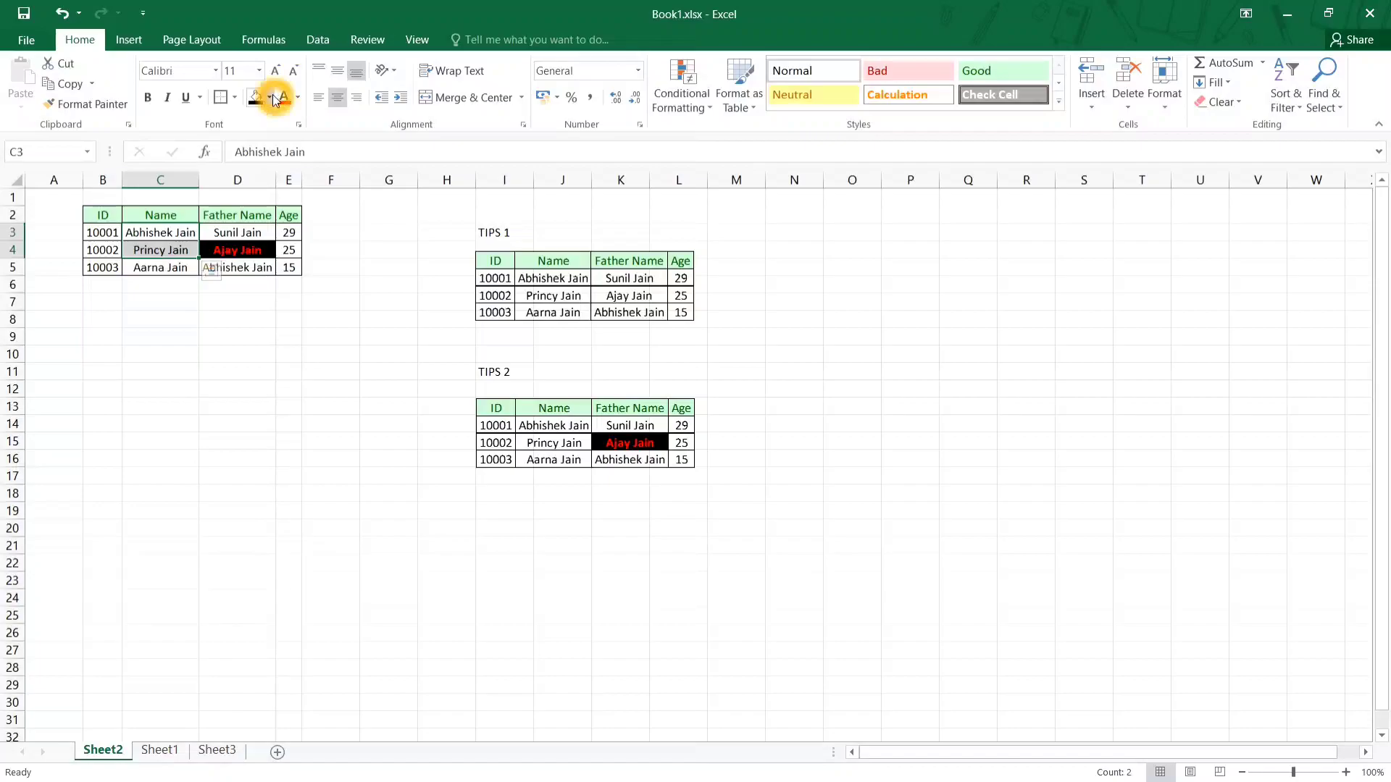
pyautogui.click(270, 97)
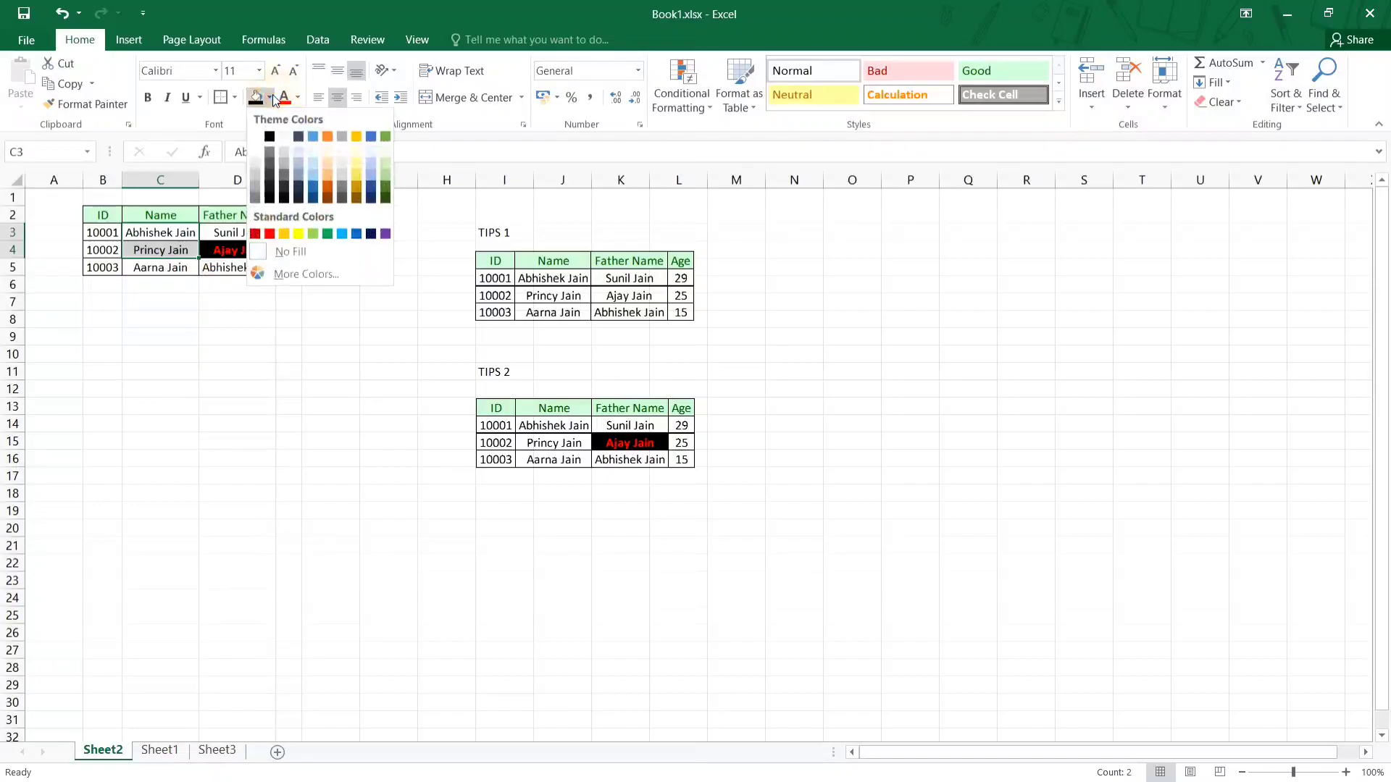
pyautogui.click(290, 239)
pyautogui.click(450, 487)
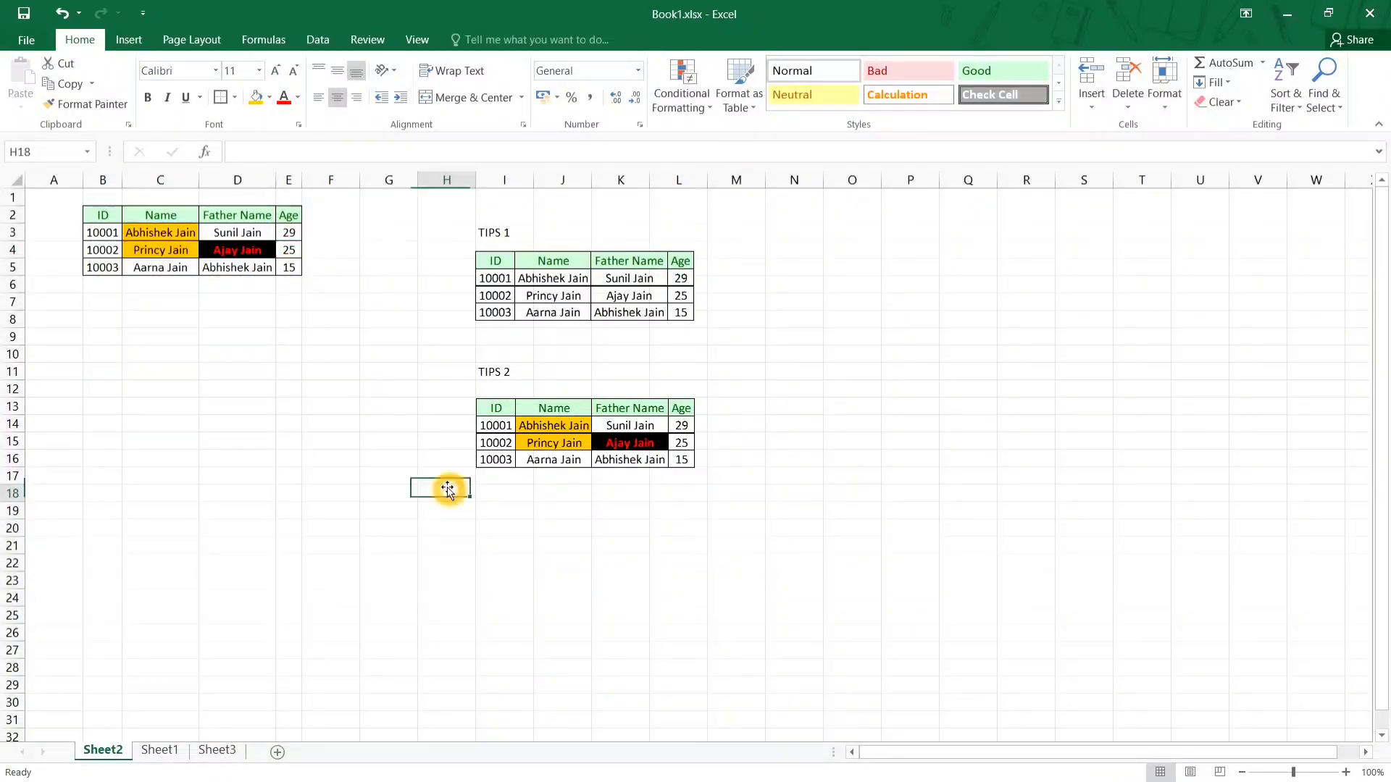
pyautogui.click(552, 422)
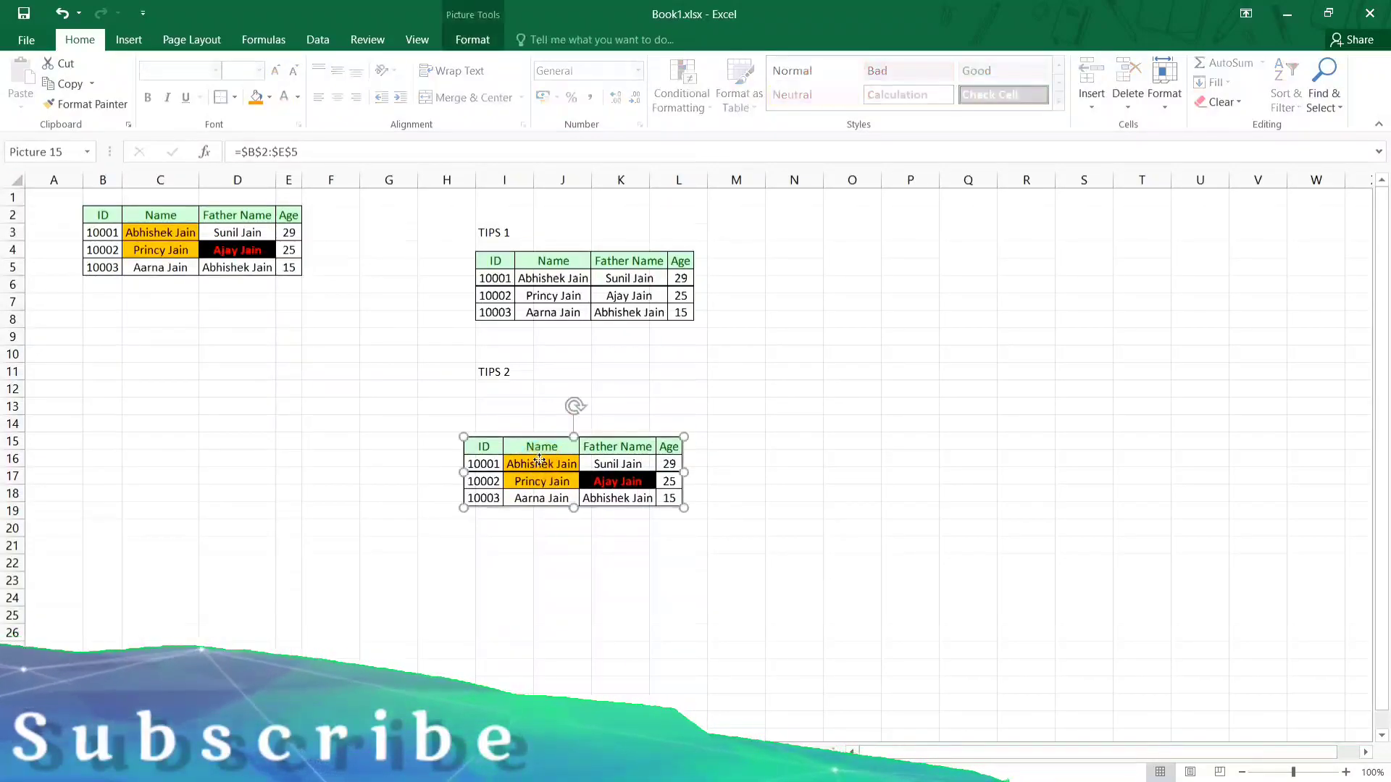
# Step: Confirm the TIPS 2 picture's formula bar link reads =$B$2:$E$5
pyautogui.moveTo(552, 422)
pyautogui.mouseDown()
pyautogui.moveTo(457, 473)
pyautogui.moveTo(552, 422)
pyautogui.mouseUp()
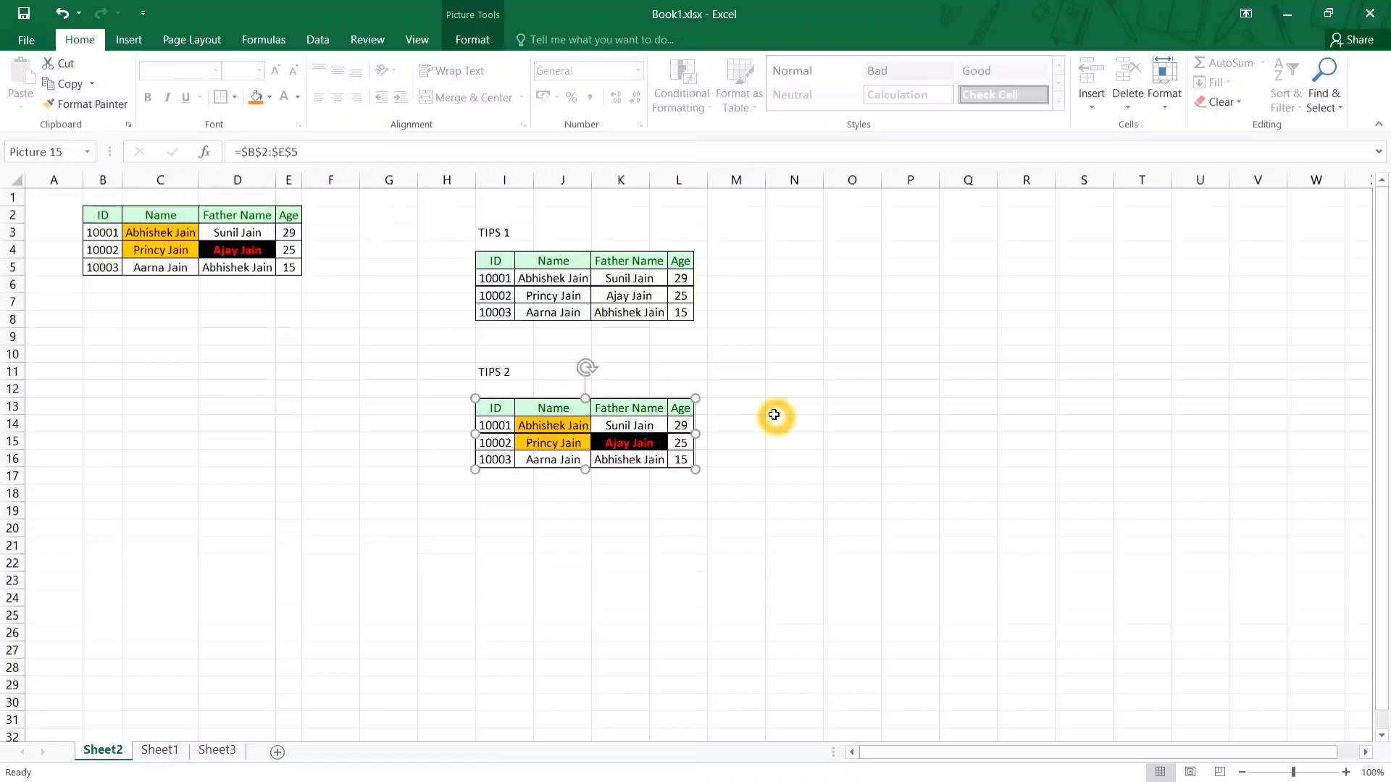
pyautogui.click(773, 417)
pyautogui.click(579, 426)
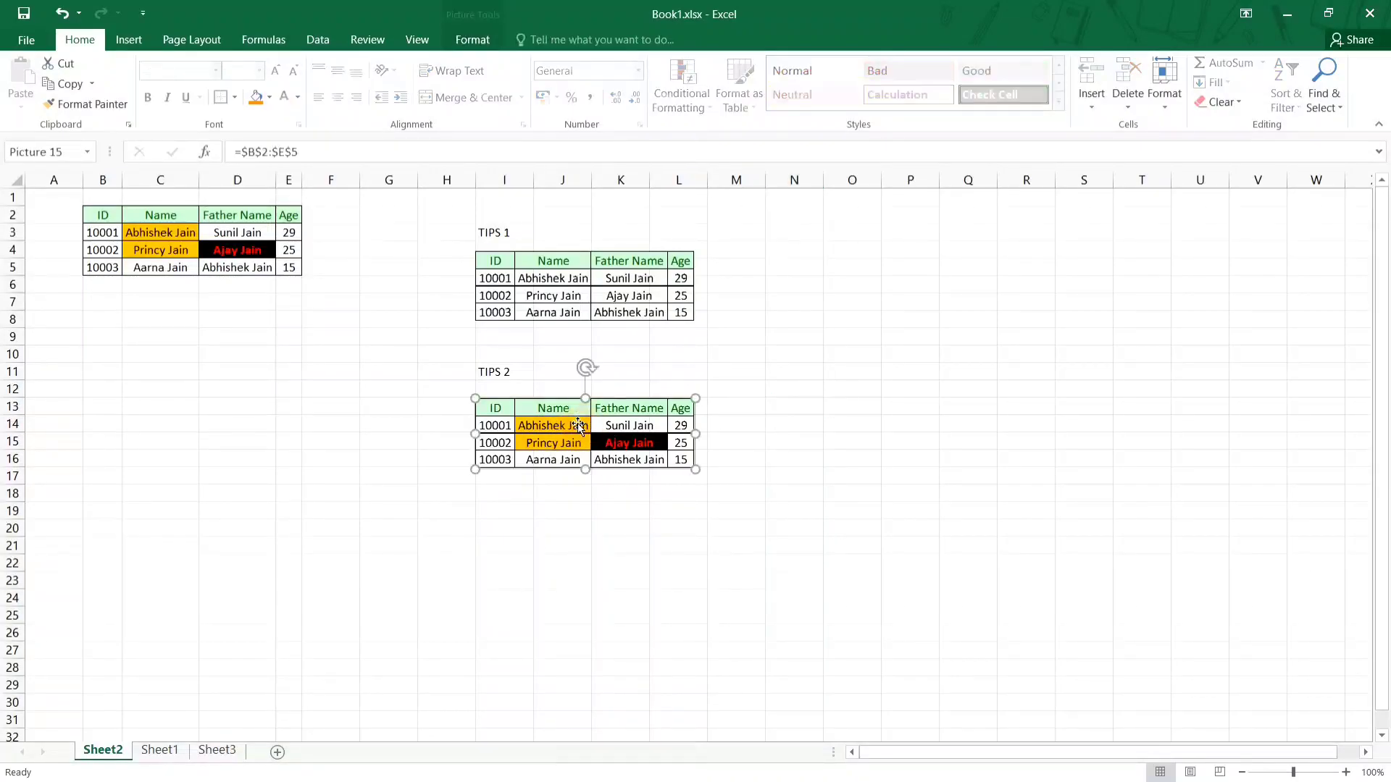
pyautogui.click(312, 150)
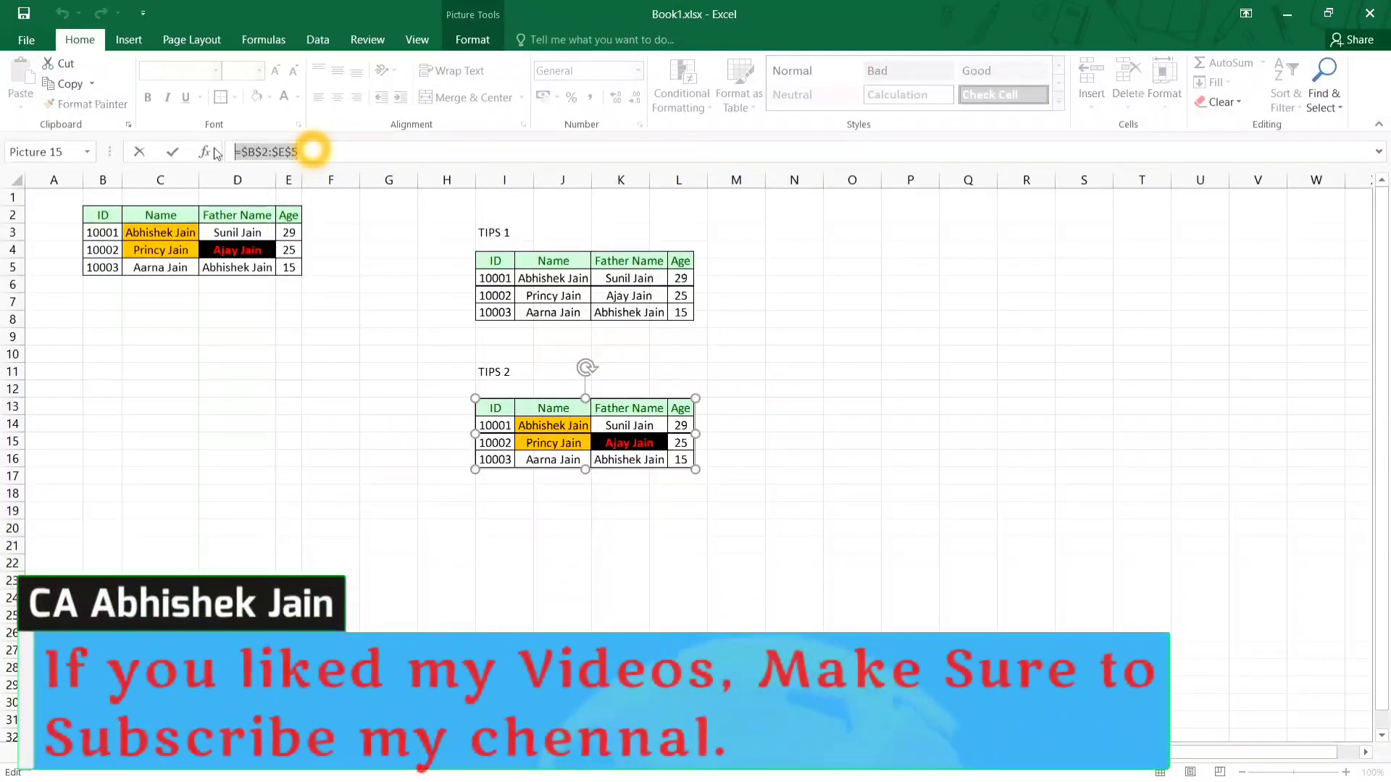
pyautogui.moveTo(248, 151); pyautogui.dragTo(297, 151)
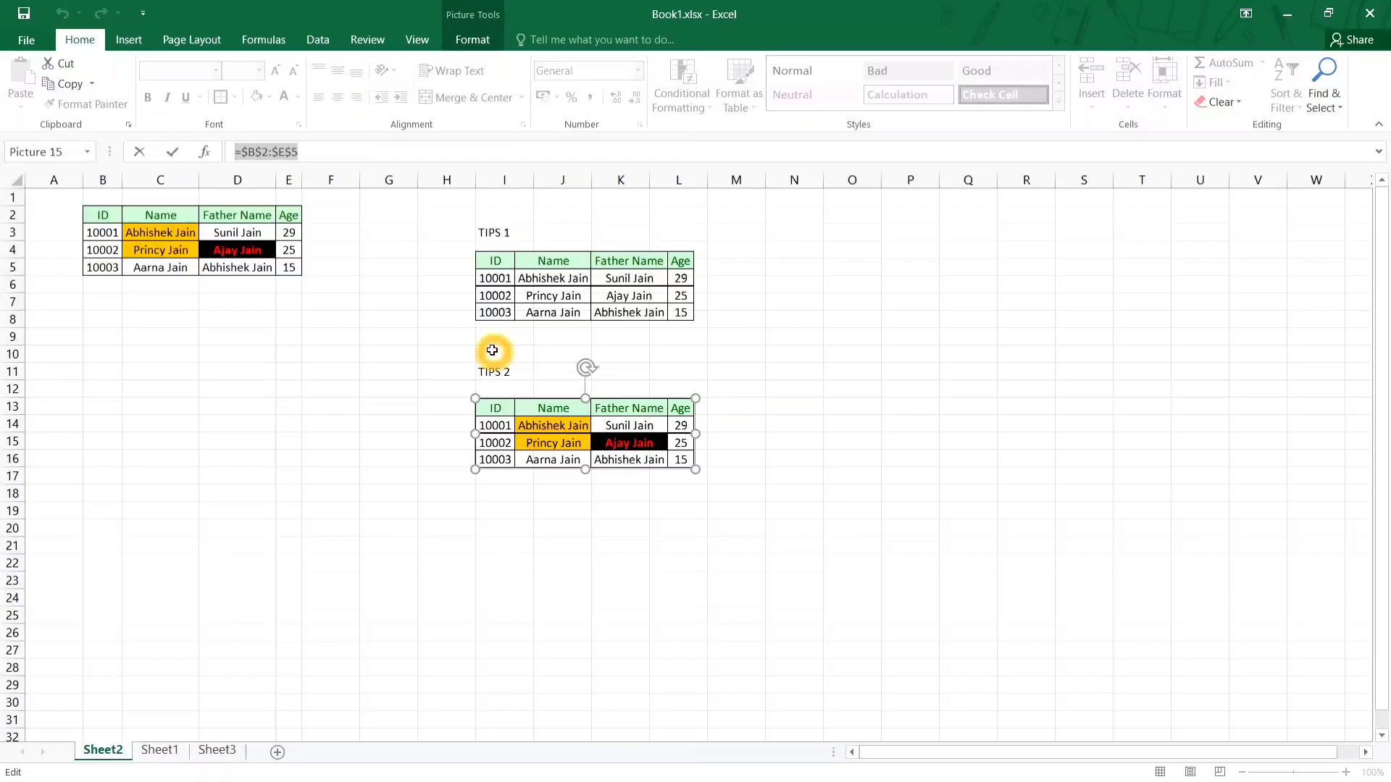
pyautogui.click(552, 419)
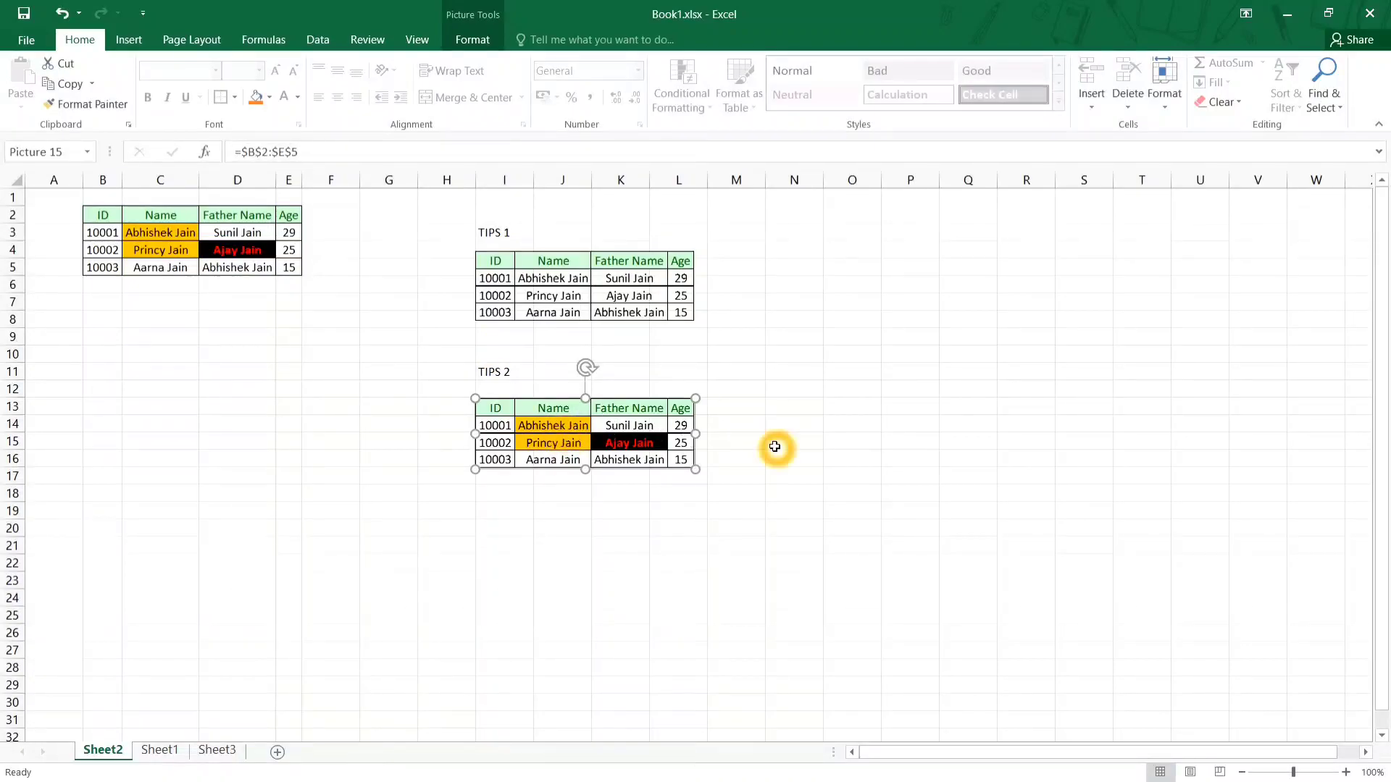
# Step: Nudge the TIPS 1 picture slightly lower and to the left
pyautogui.click(583, 301)
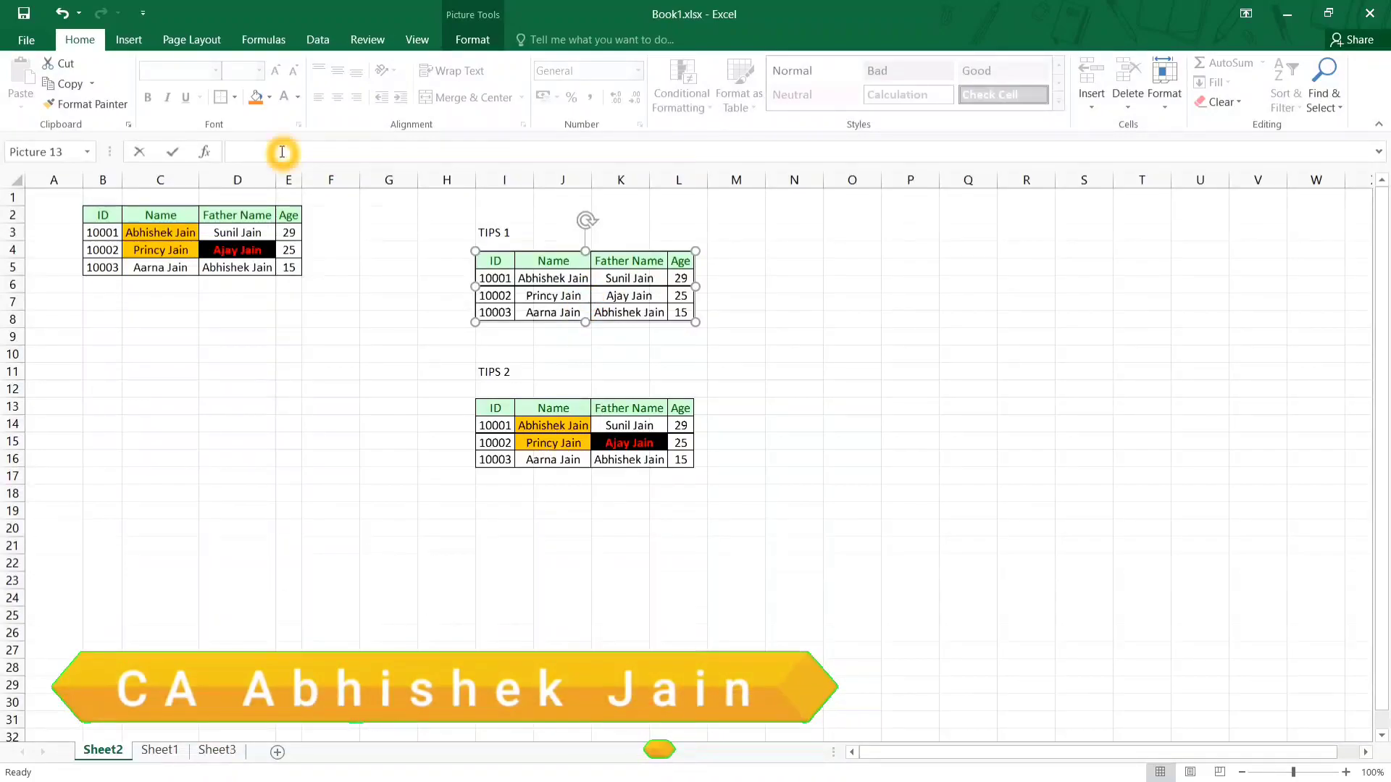
pyautogui.moveTo(548, 301); pyautogui.dragTo(547, 306)
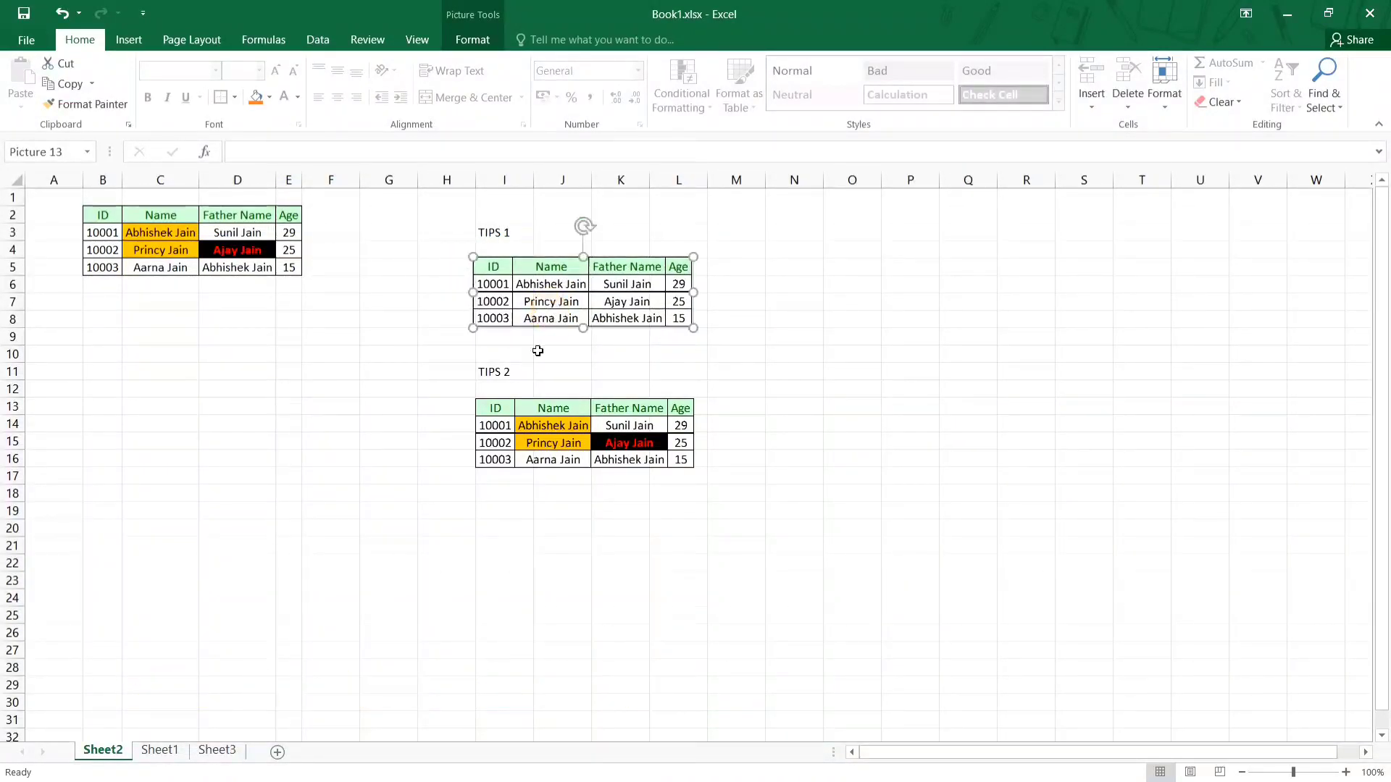
pyautogui.click(535, 448)
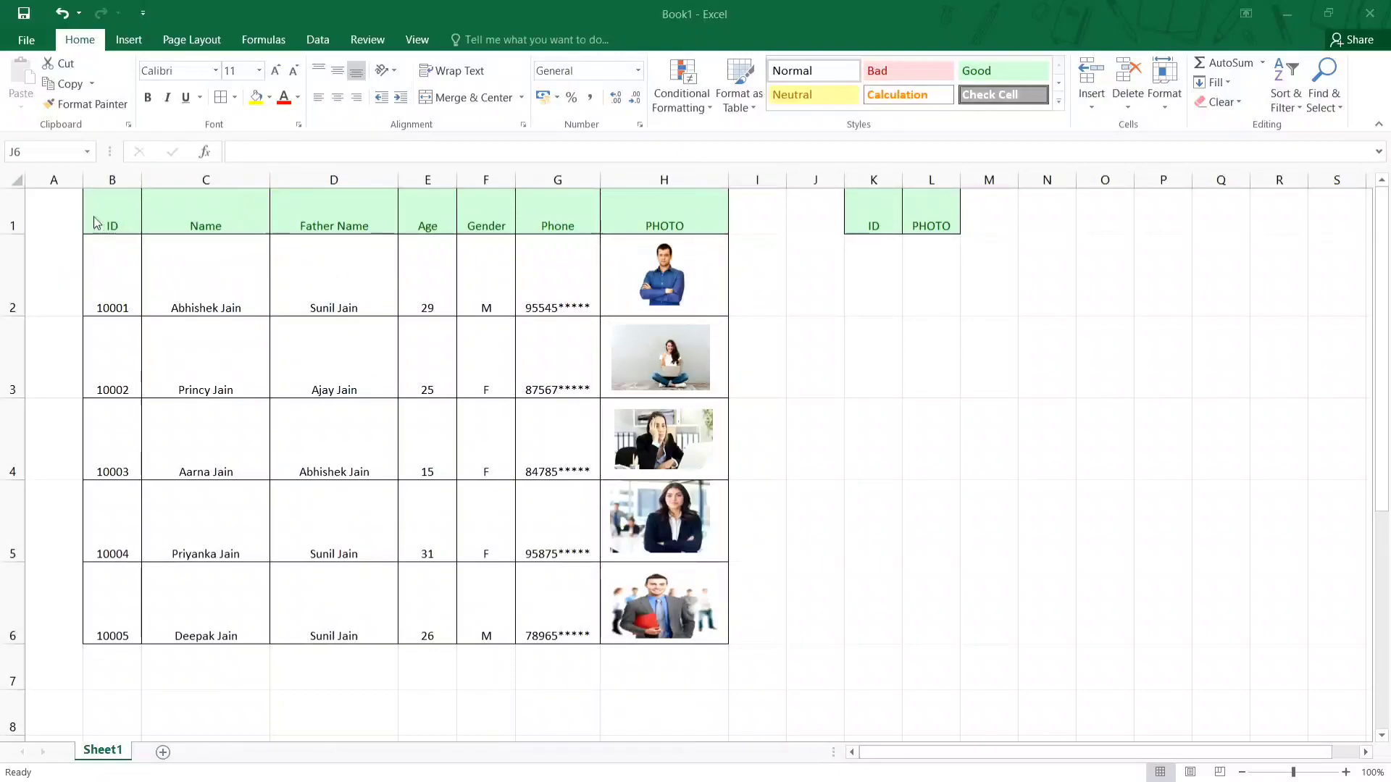
# Step: Enter 10001 in K2 under the ID heading, leaving the PHOTO cell L2 empty
pyautogui.click(132, 224)
pyautogui.click(673, 215)
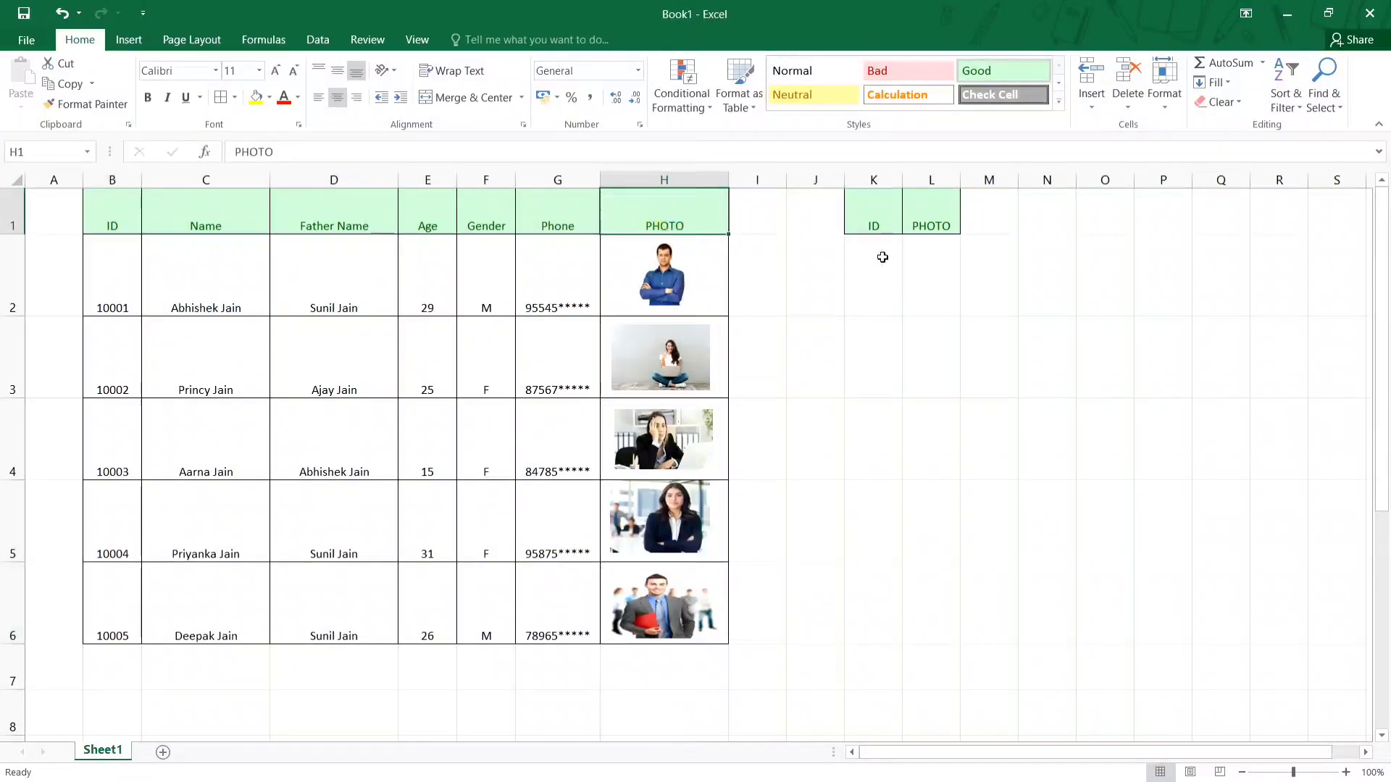
pyautogui.moveTo(882, 257); pyautogui.dragTo(931, 248)
pyautogui.click(872, 278)
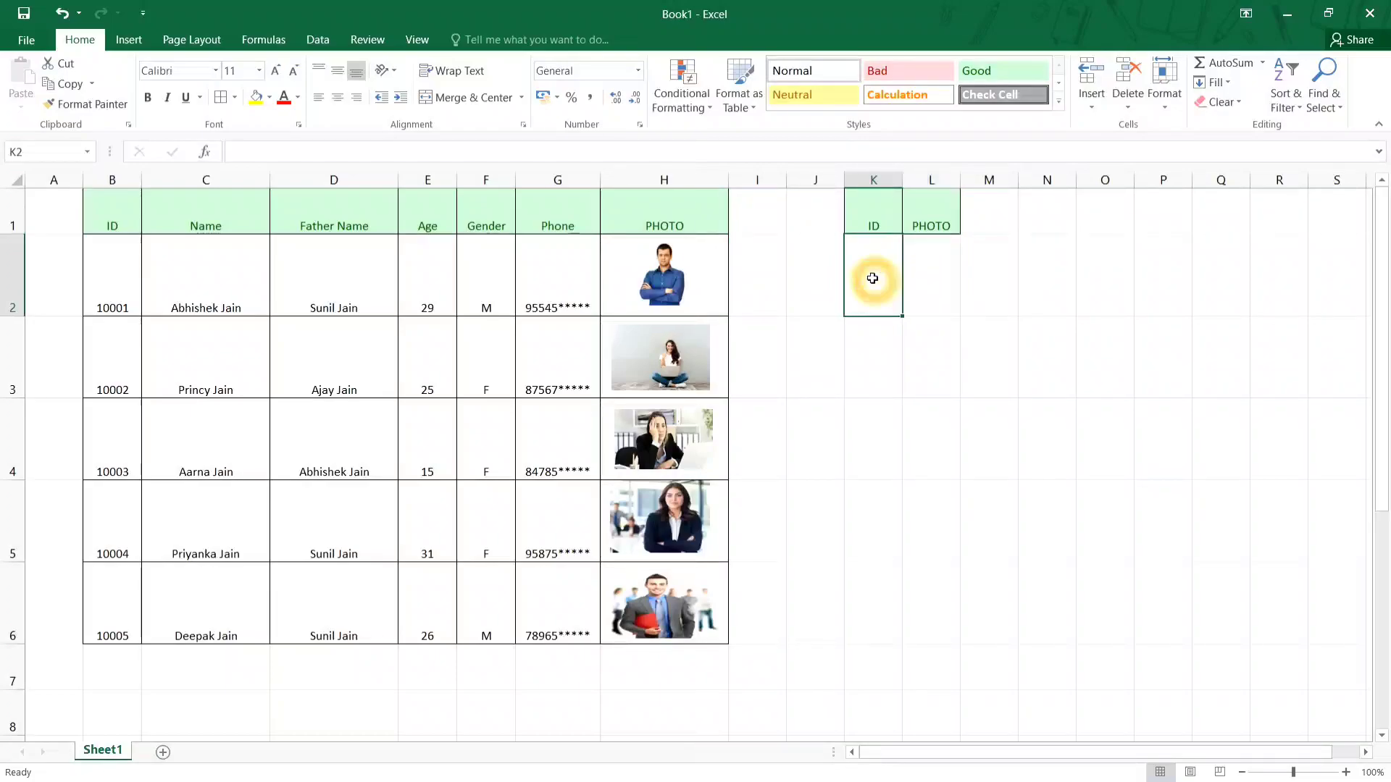
pyautogui.click(941, 274)
pyautogui.click(885, 268)
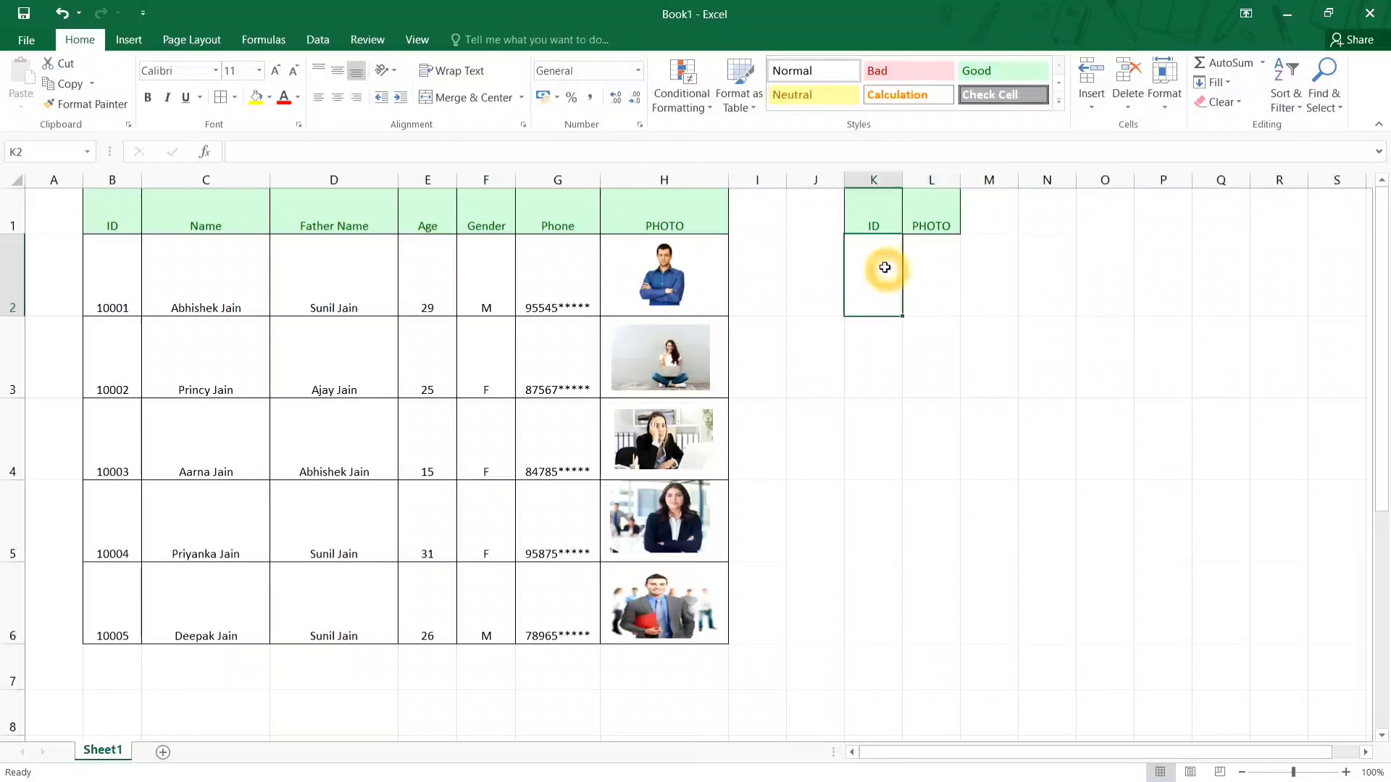
pyautogui.write('1000')
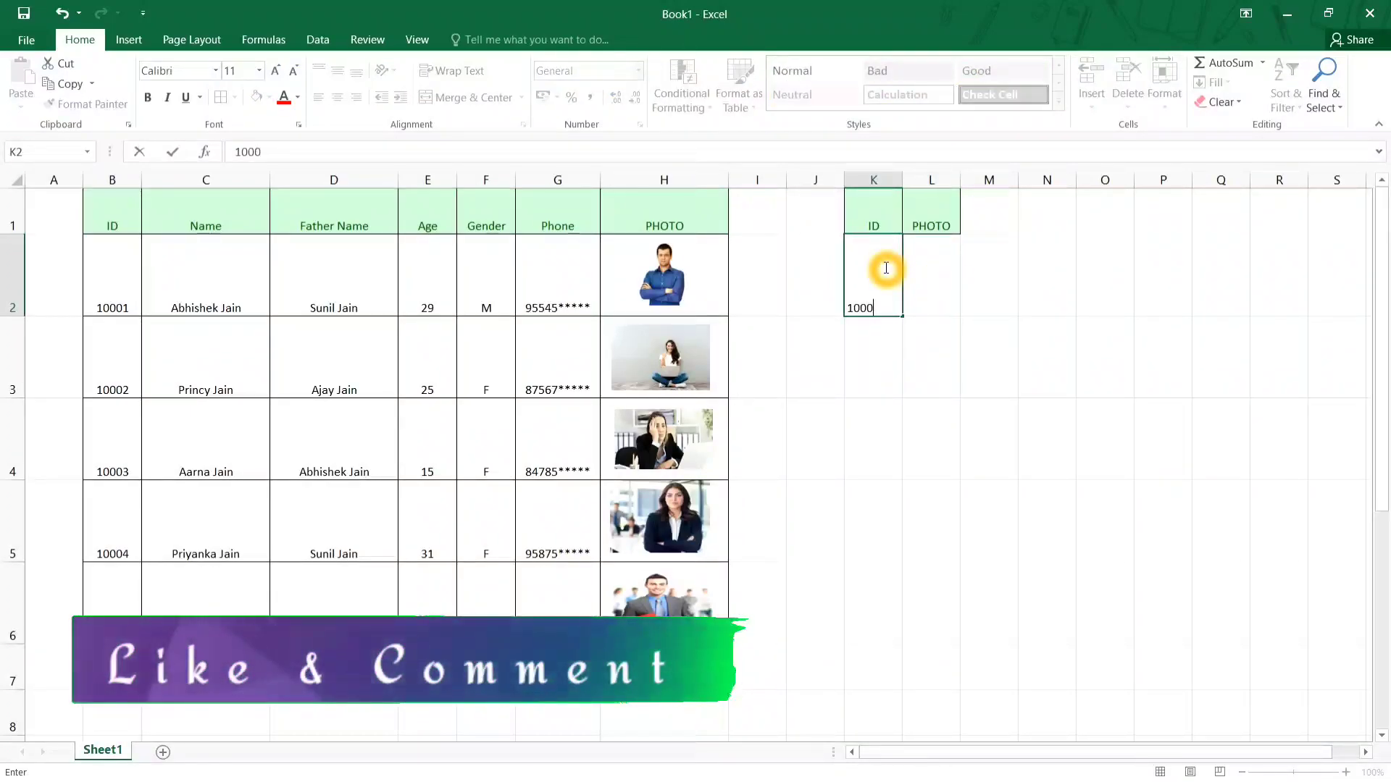
pyautogui.write('1')
pyautogui.press('Return')
pyautogui.click(885, 268)
pyautogui.press('Right')
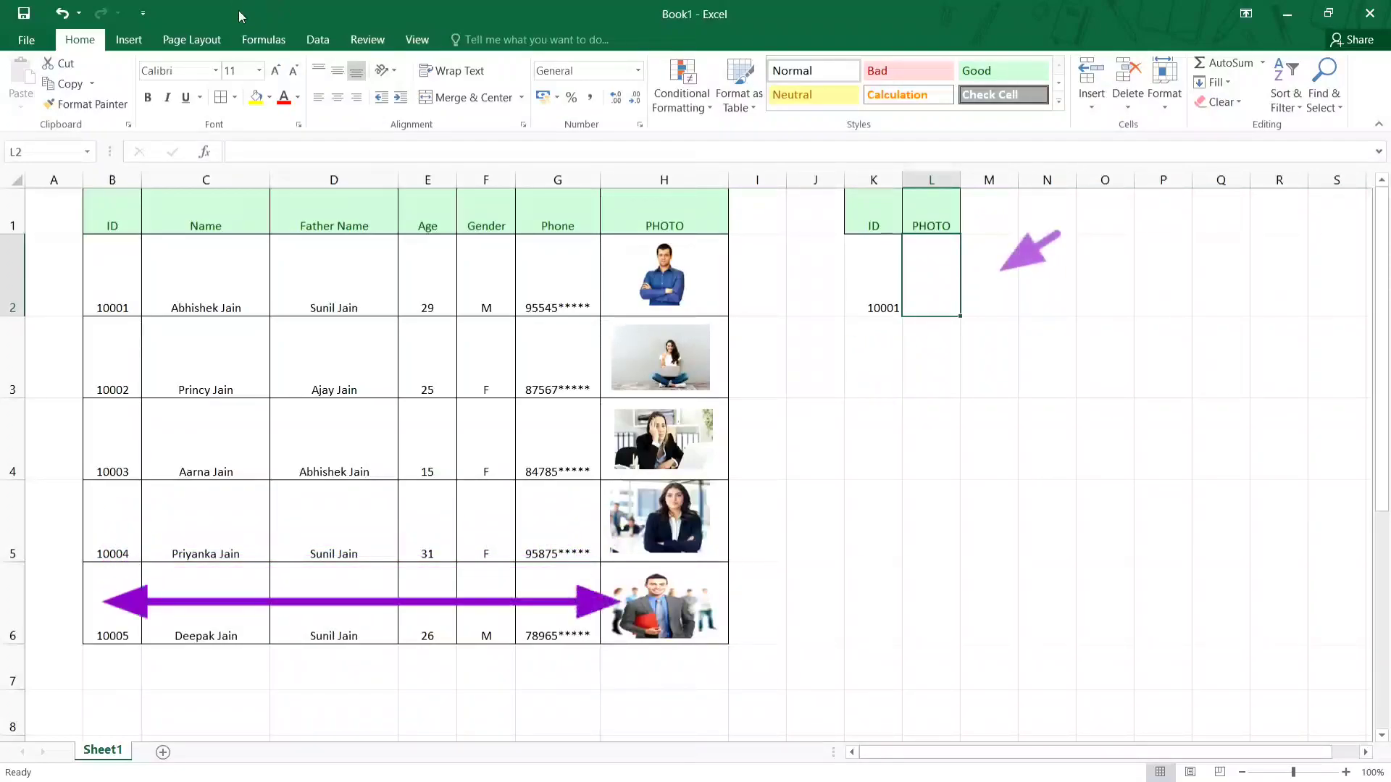
# Step: In Name Manager, start a new name called PHOTO with Workbook scope
pyautogui.click(304, 40)
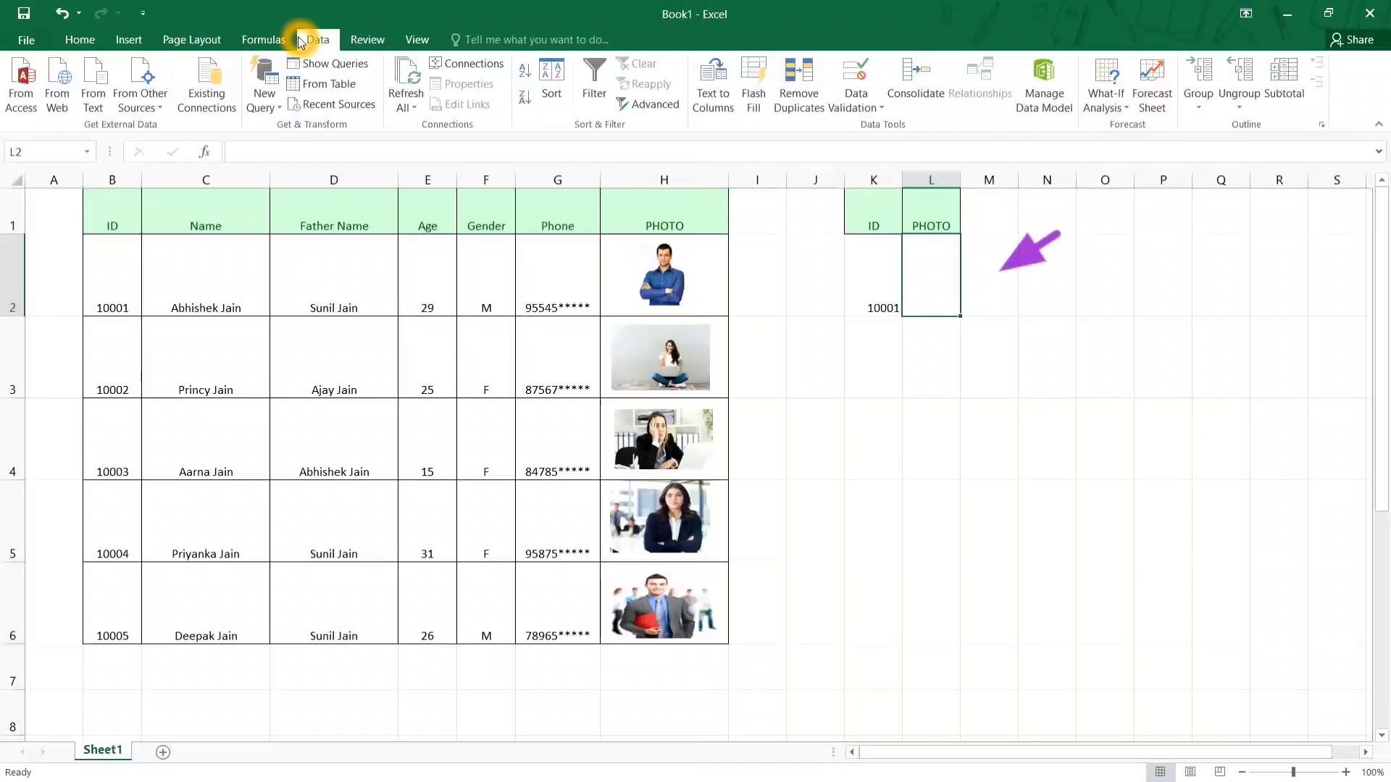
pyautogui.click(264, 39)
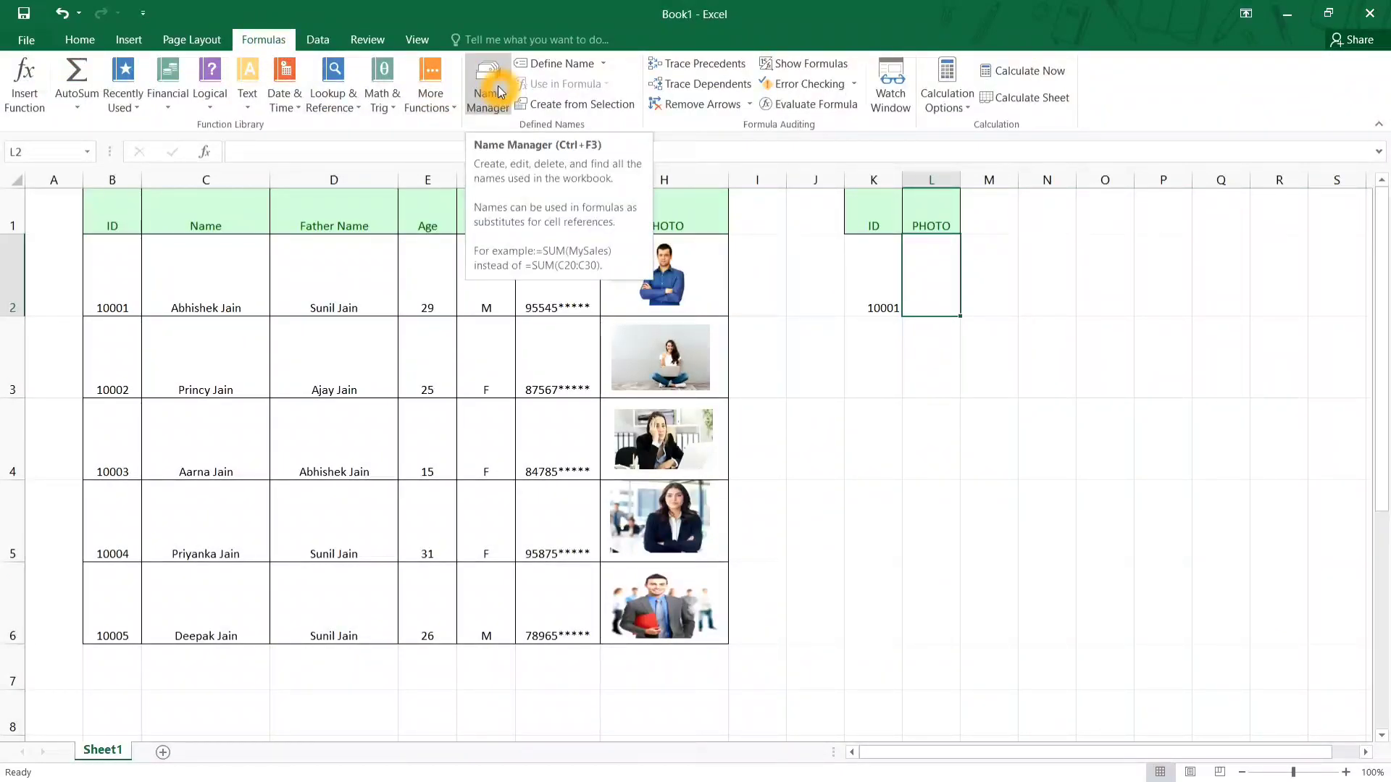
pyautogui.click(497, 87)
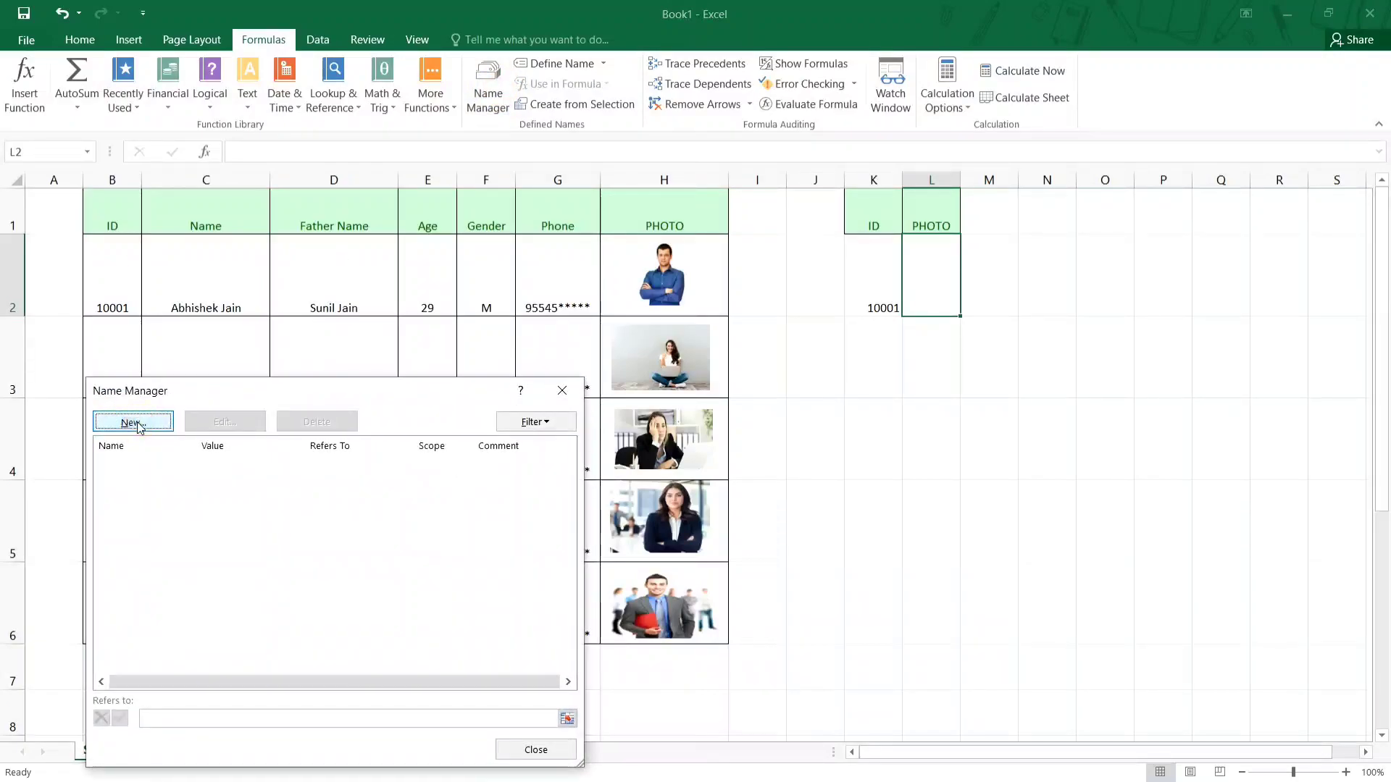
pyautogui.click(140, 423)
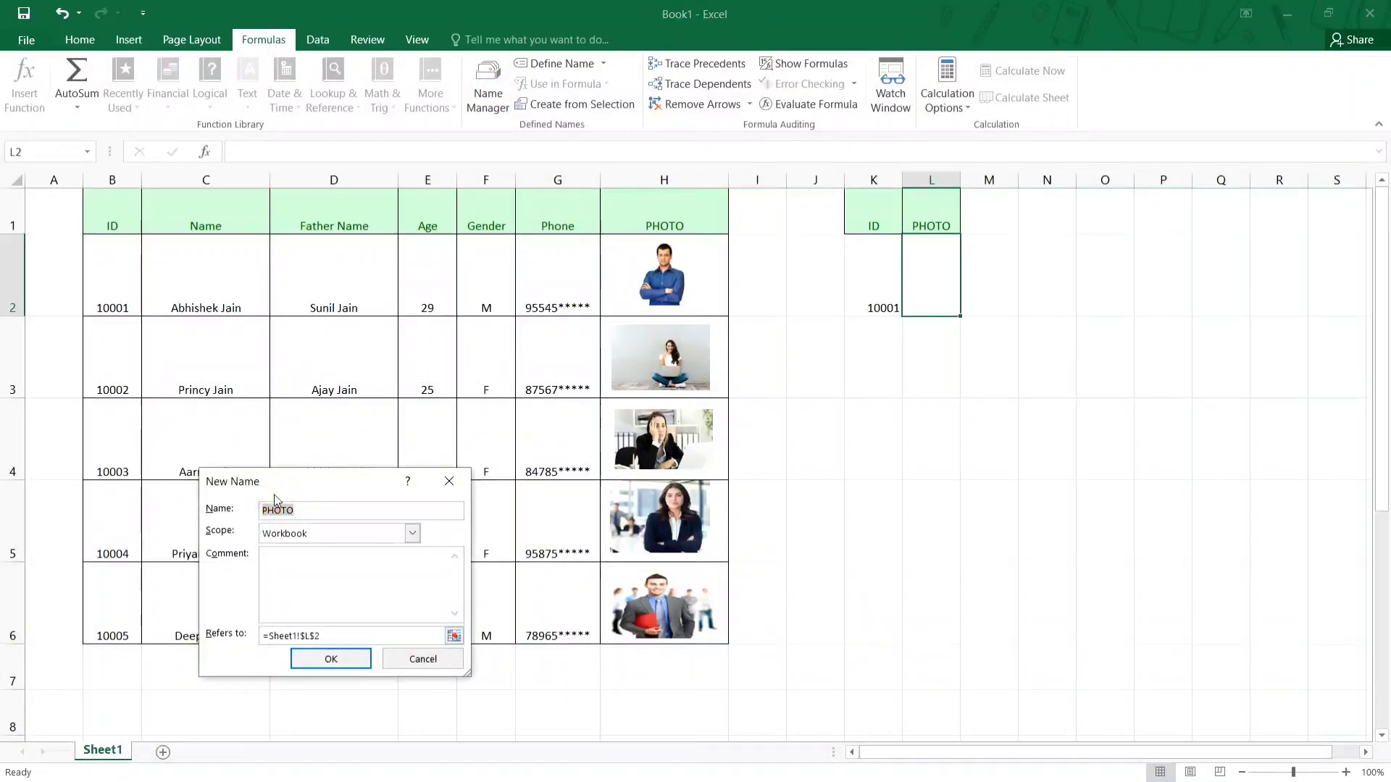
pyautogui.click(300, 512)
pyautogui.moveTo(302, 513); pyautogui.dragTo(223, 513)
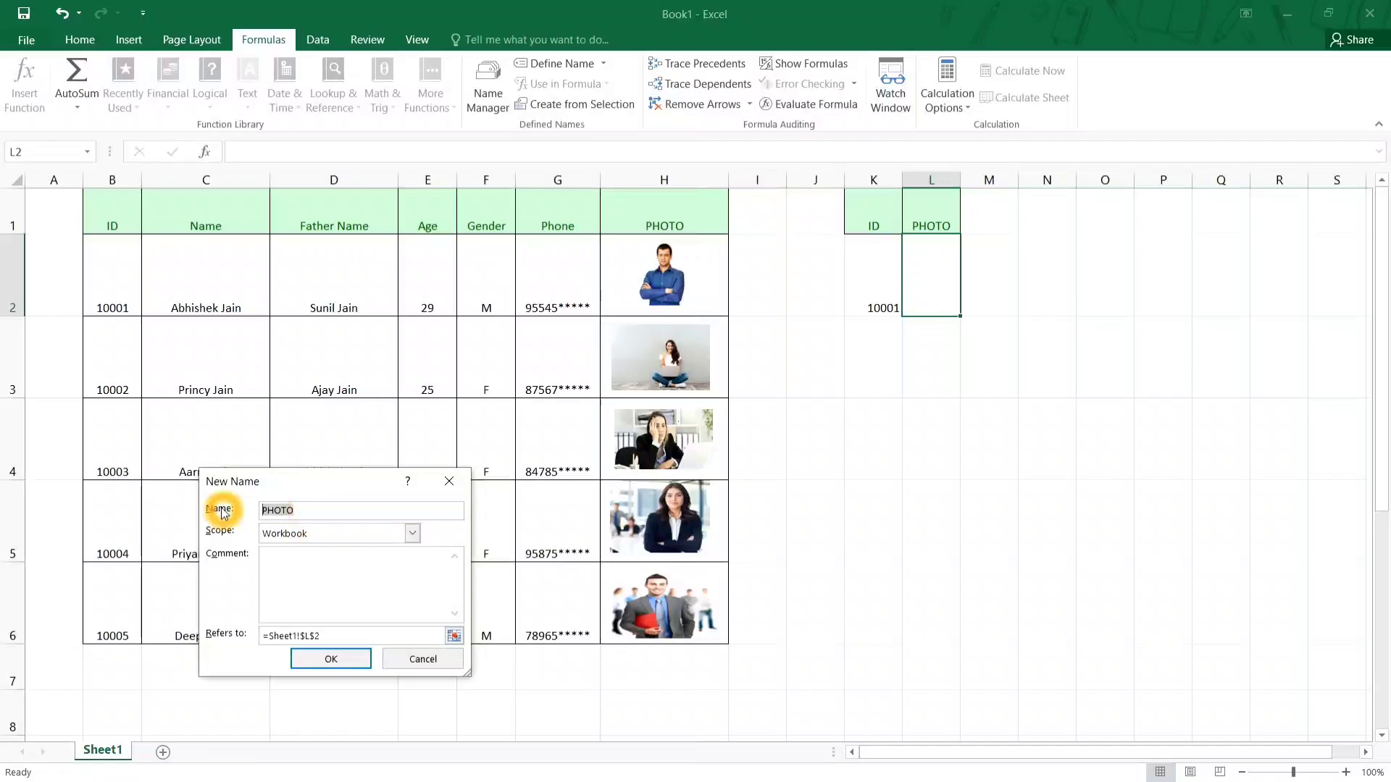
pyautogui.click(337, 540)
pyautogui.click(338, 541)
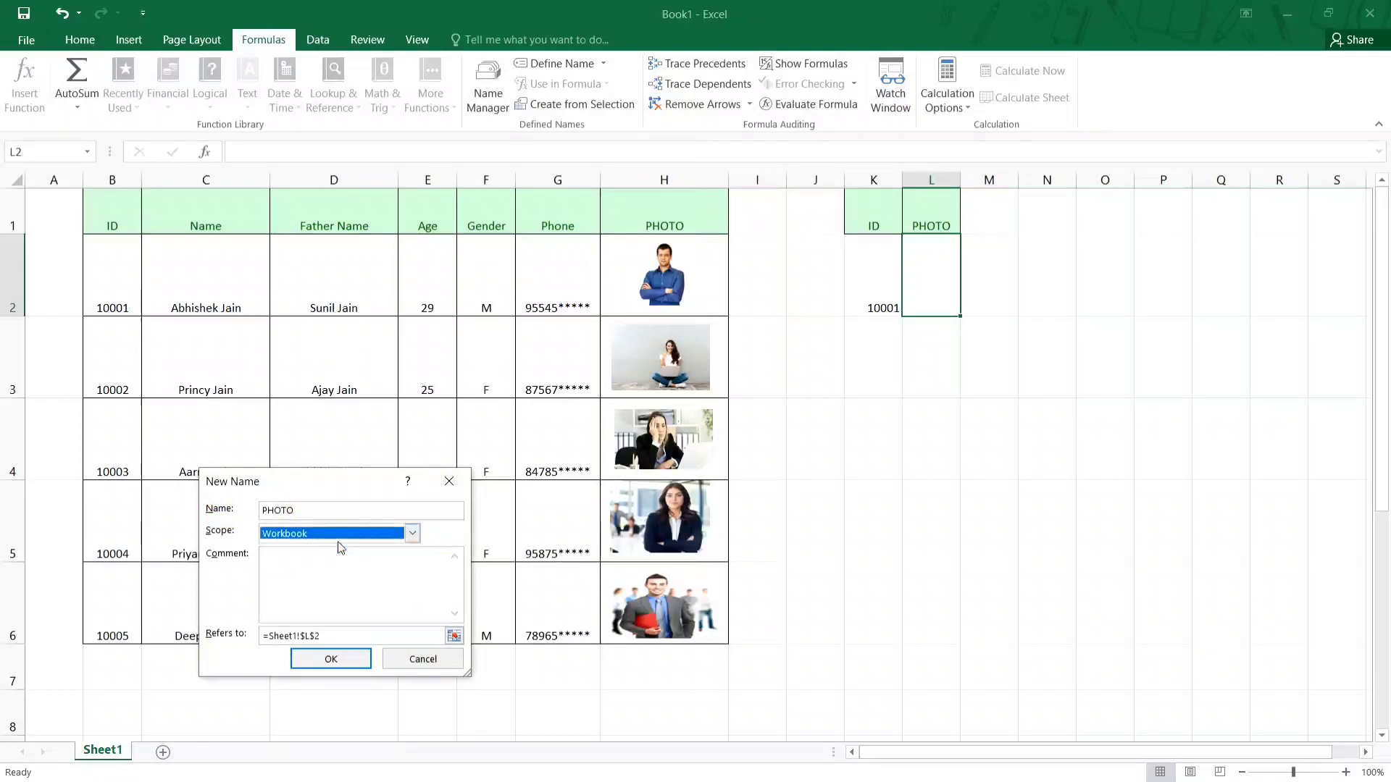
# Step: Set PHOTO to refer to =INDEX(Sheet1!$H$2:$H$6,MATCH(Sheet1!$K$2,Sheet1!$B$2:$B$6,0))
pyautogui.click(270, 636)
pyautogui.moveTo(270, 635); pyautogui.dragTo(323, 635)
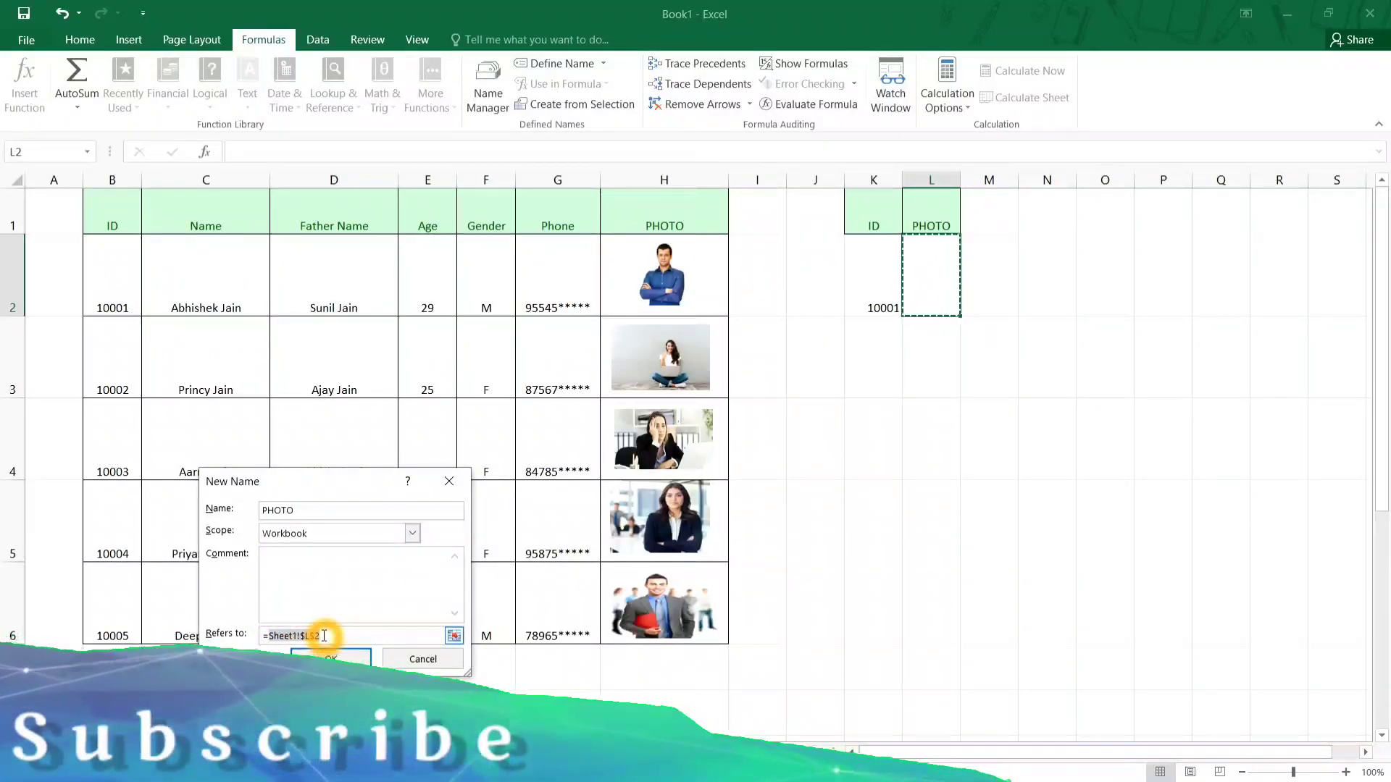
pyautogui.press('BackSpace')
pyautogui.write('index')
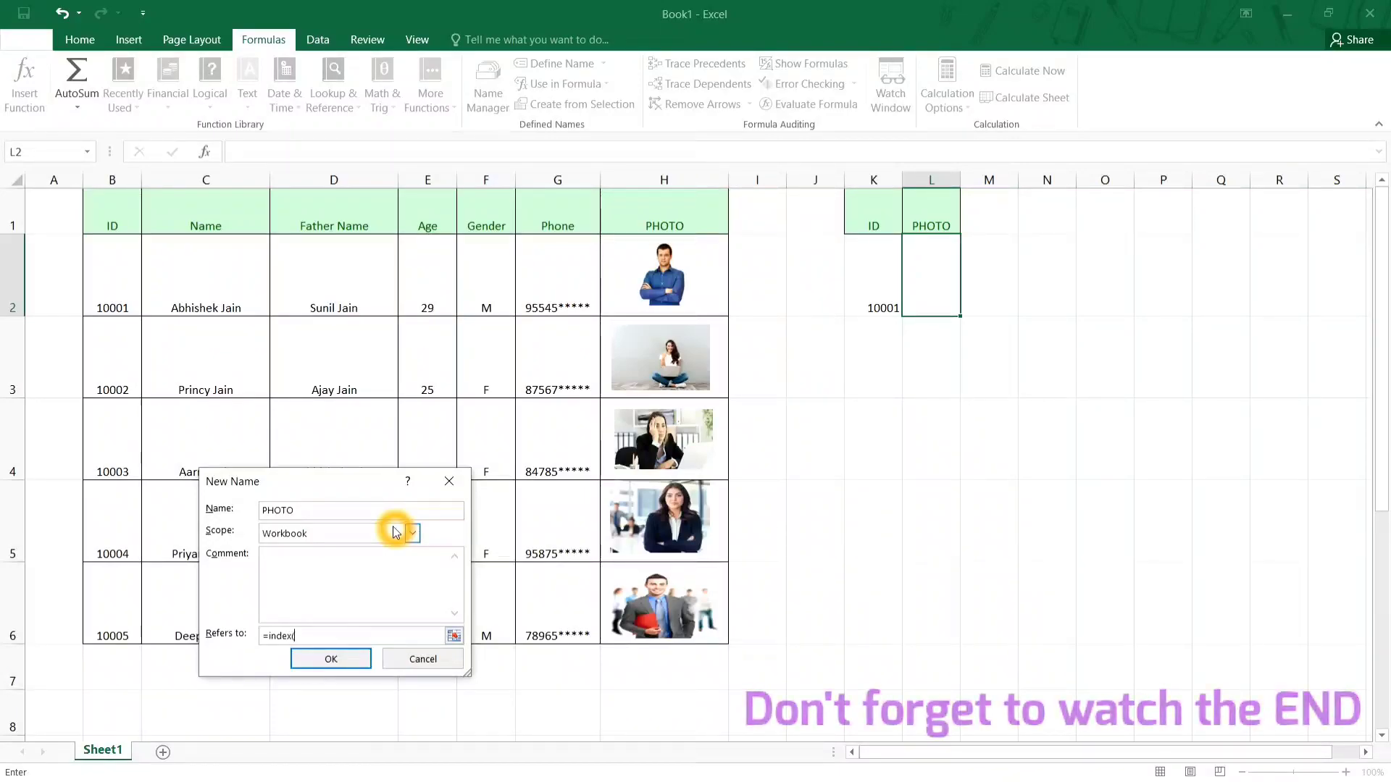
pyautogui.write('(')
pyautogui.click(723, 290)
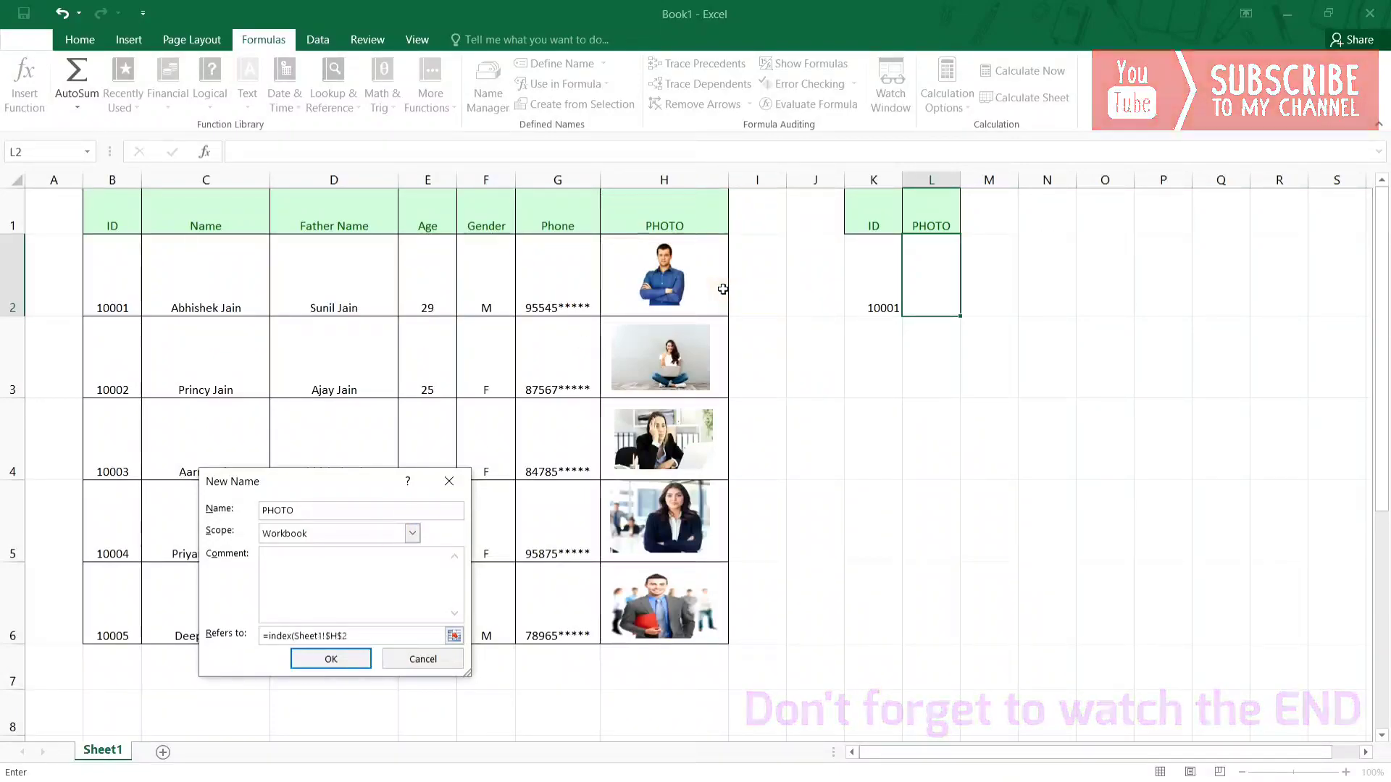
pyautogui.moveTo(723, 290); pyautogui.dragTo(704, 572)
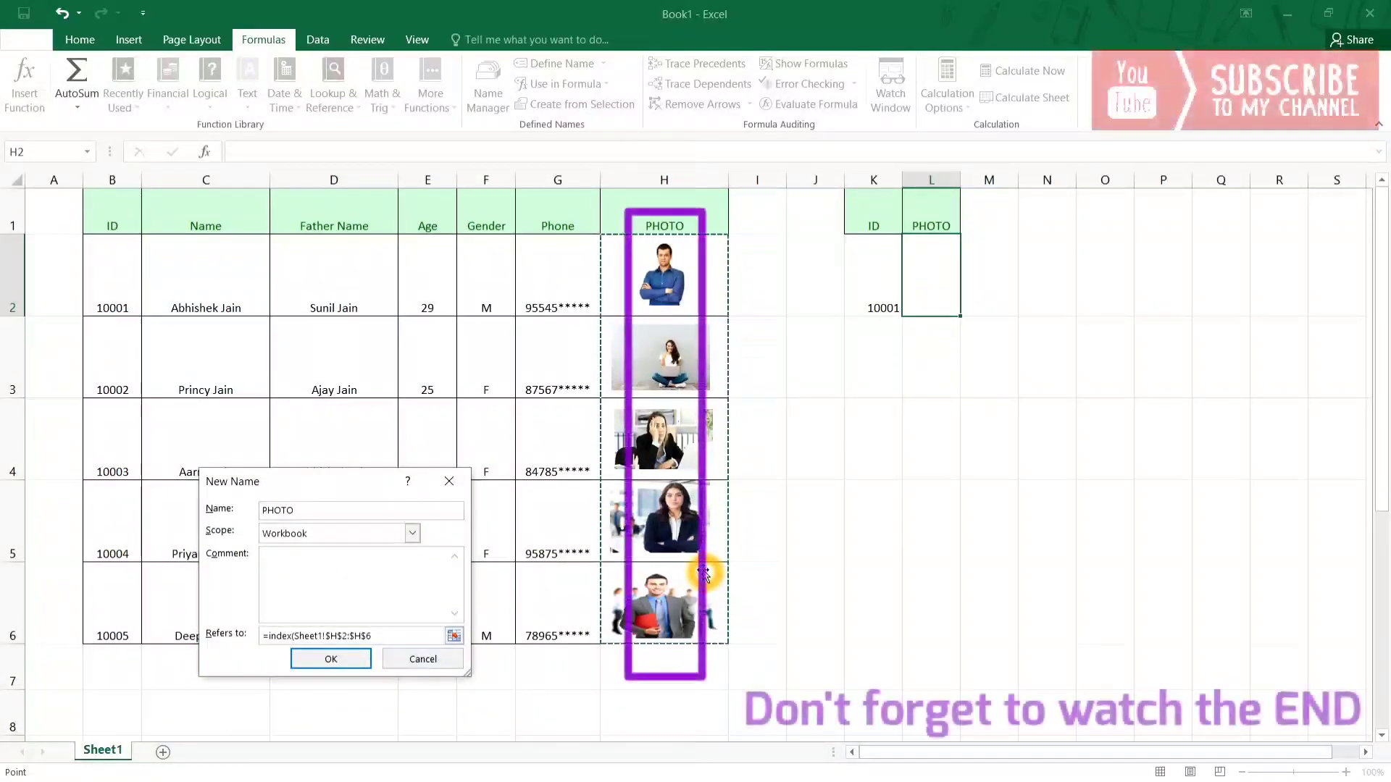
pyautogui.write(',match(')
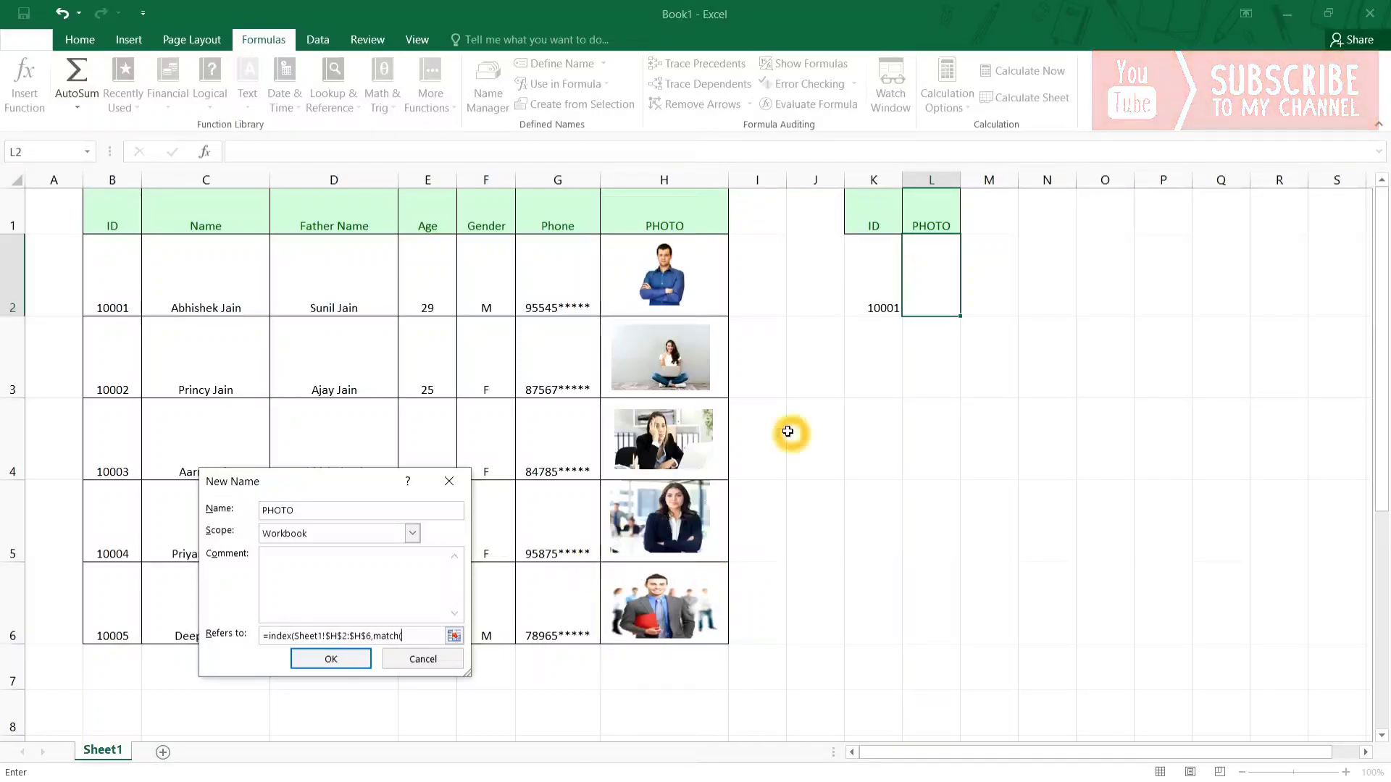
pyautogui.click(881, 291)
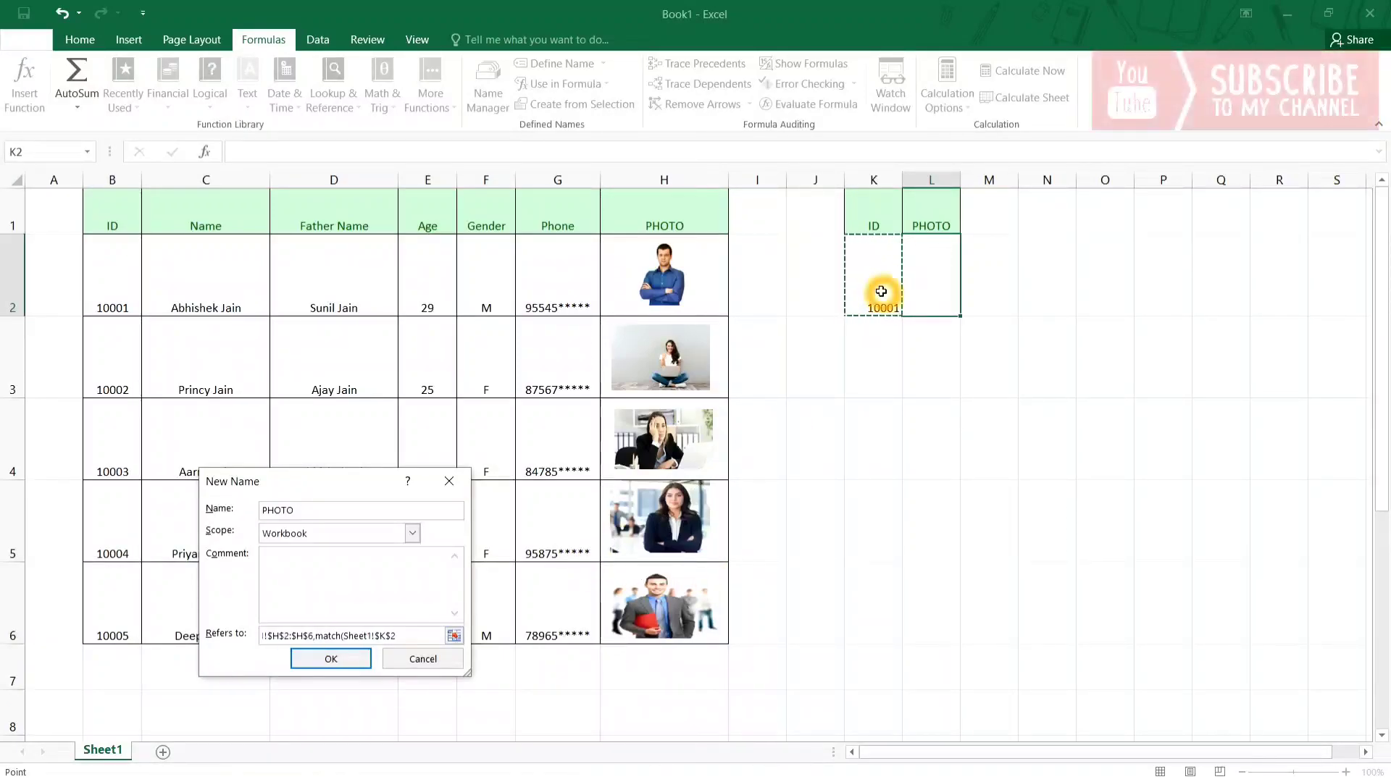
pyautogui.write(',')
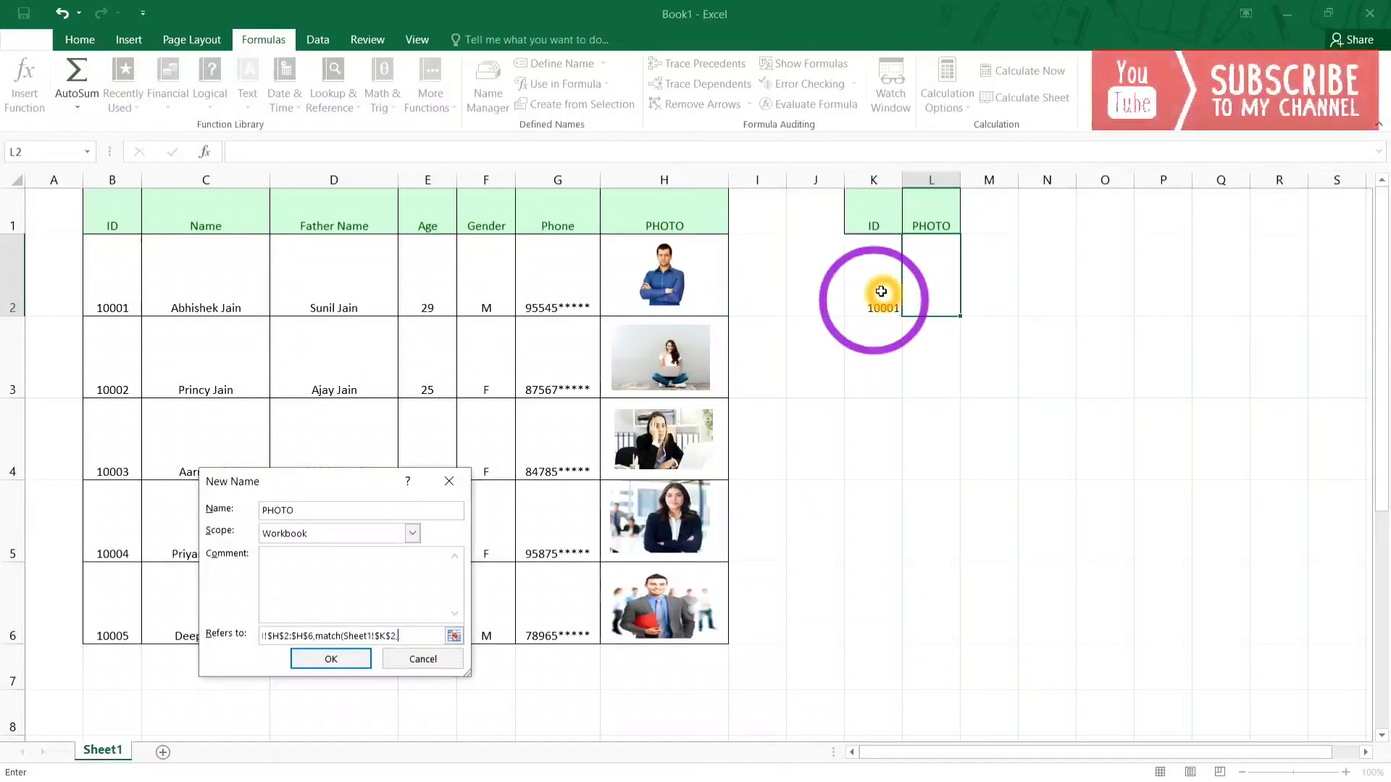
pyautogui.click(107, 276)
pyautogui.moveTo(107, 276); pyautogui.dragTo(91, 635)
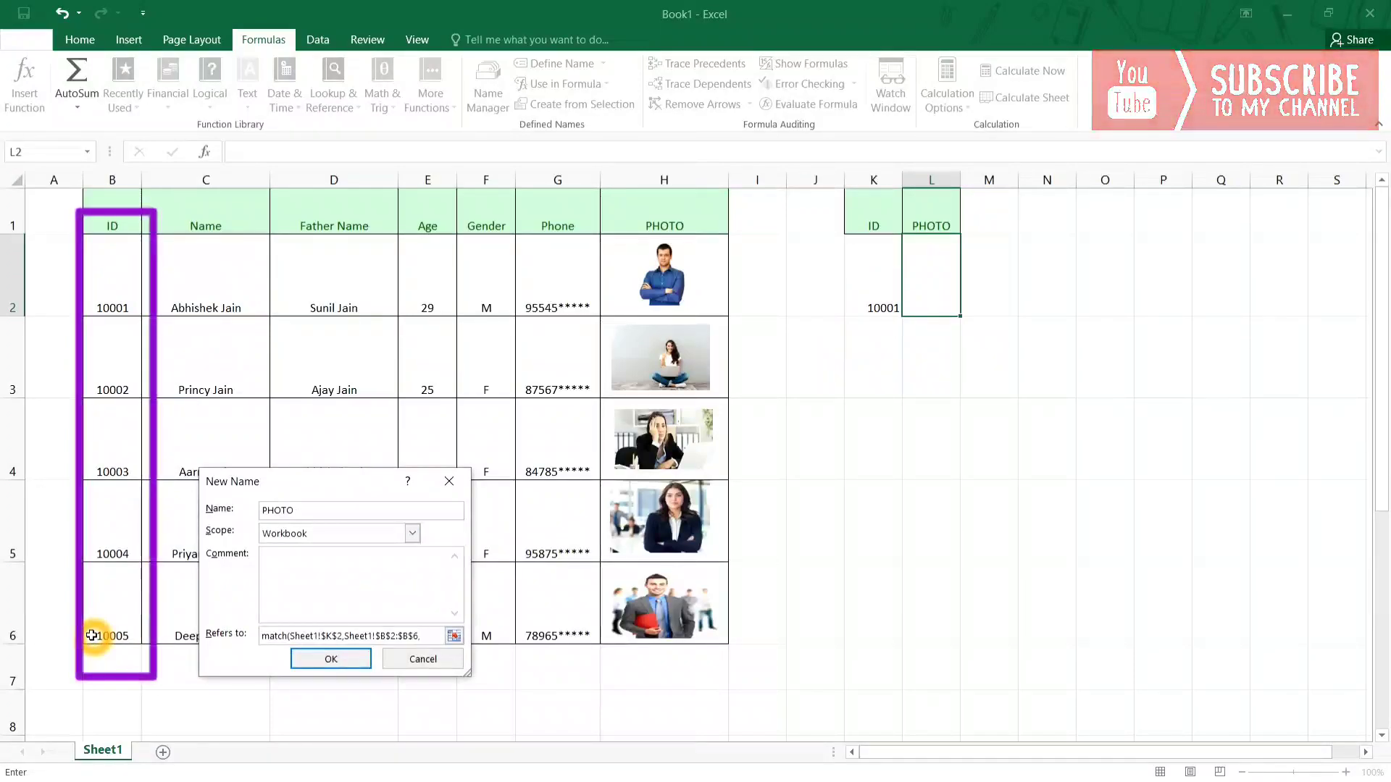
pyautogui.write(',0')
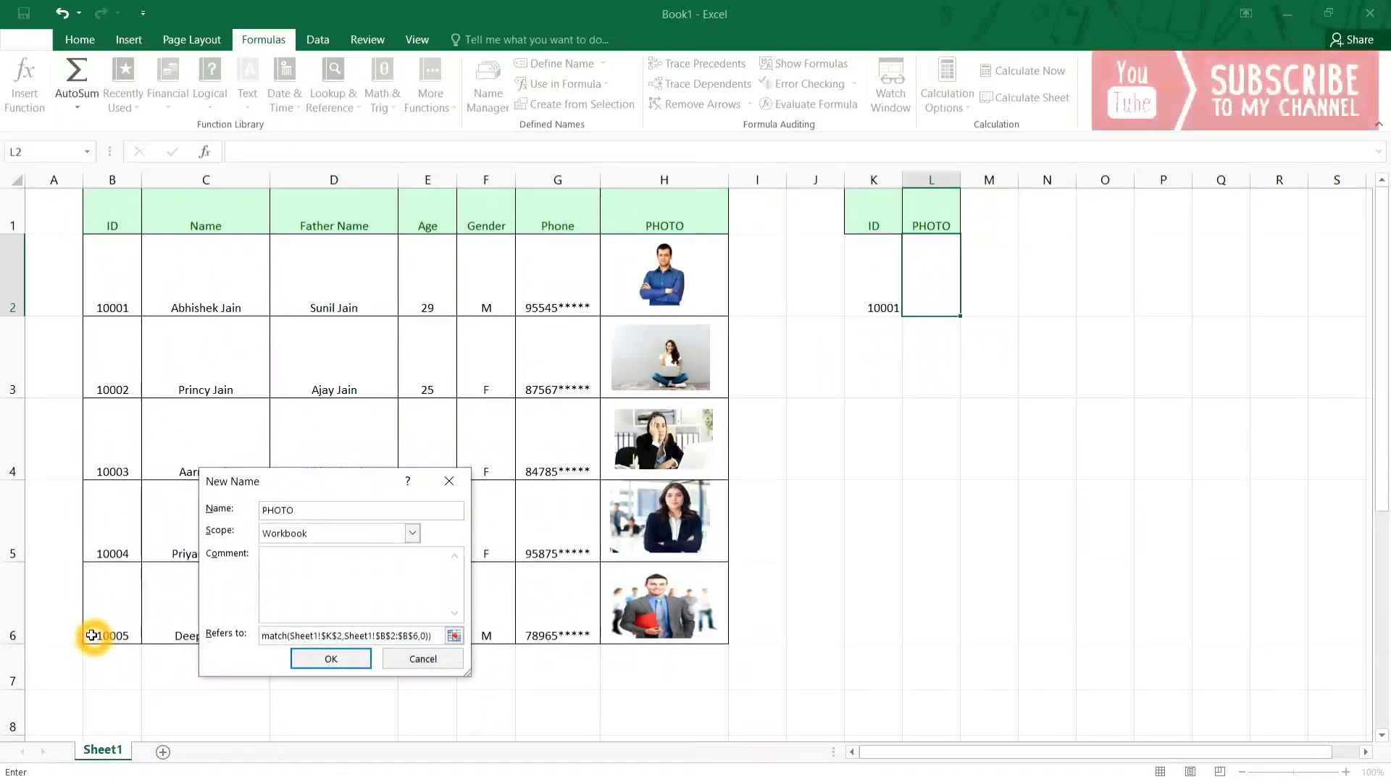
pyautogui.press('Return')
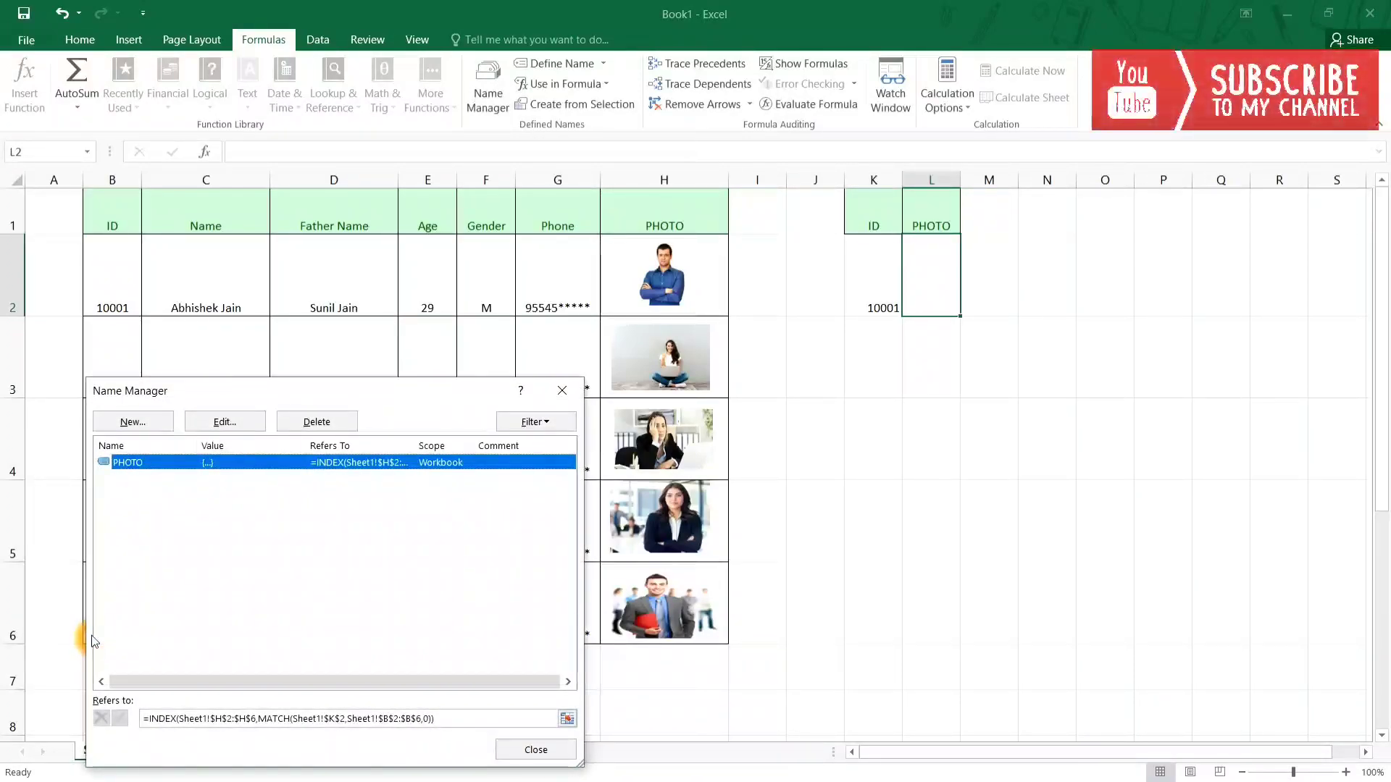
# Step: Close Name Manager and check K2 holds 10001 while L2 is still empty
pyautogui.click(192, 471)
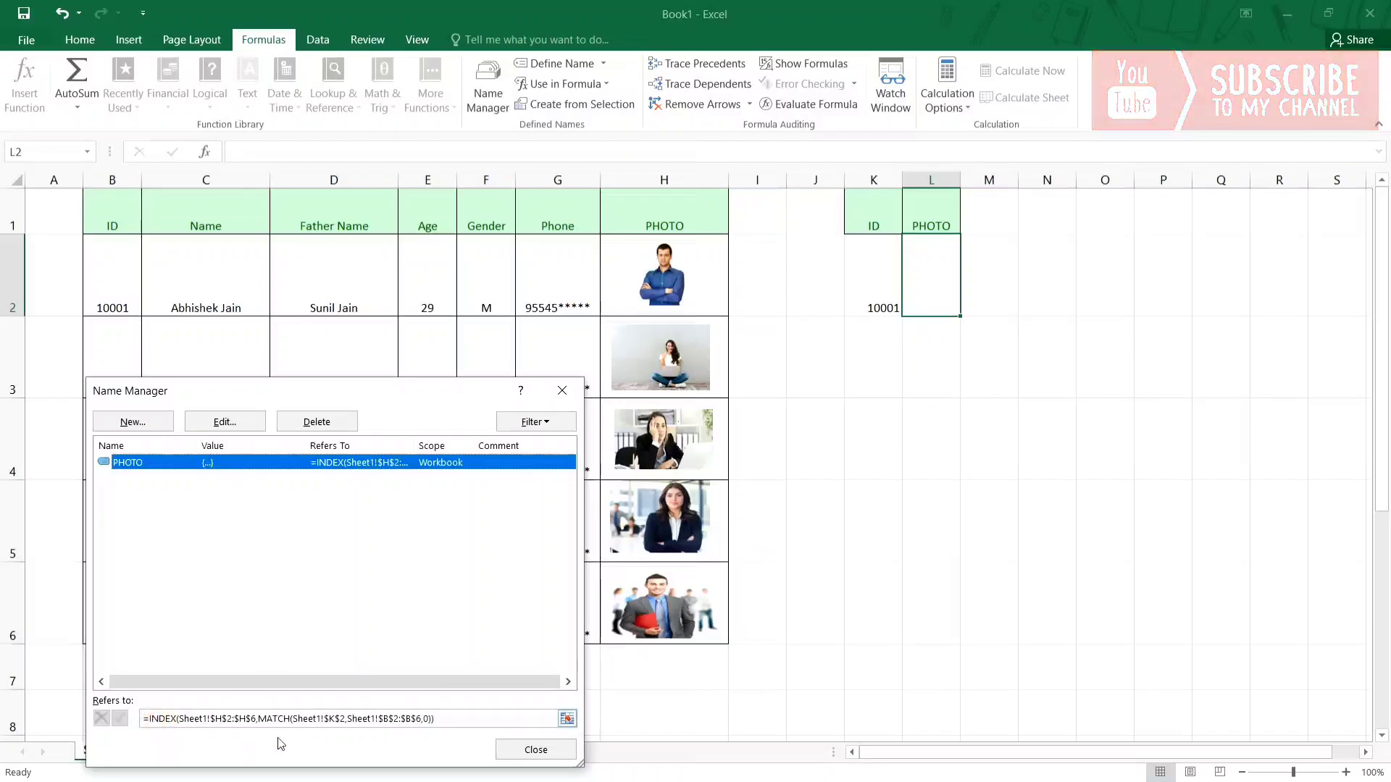
pyautogui.click(535, 751)
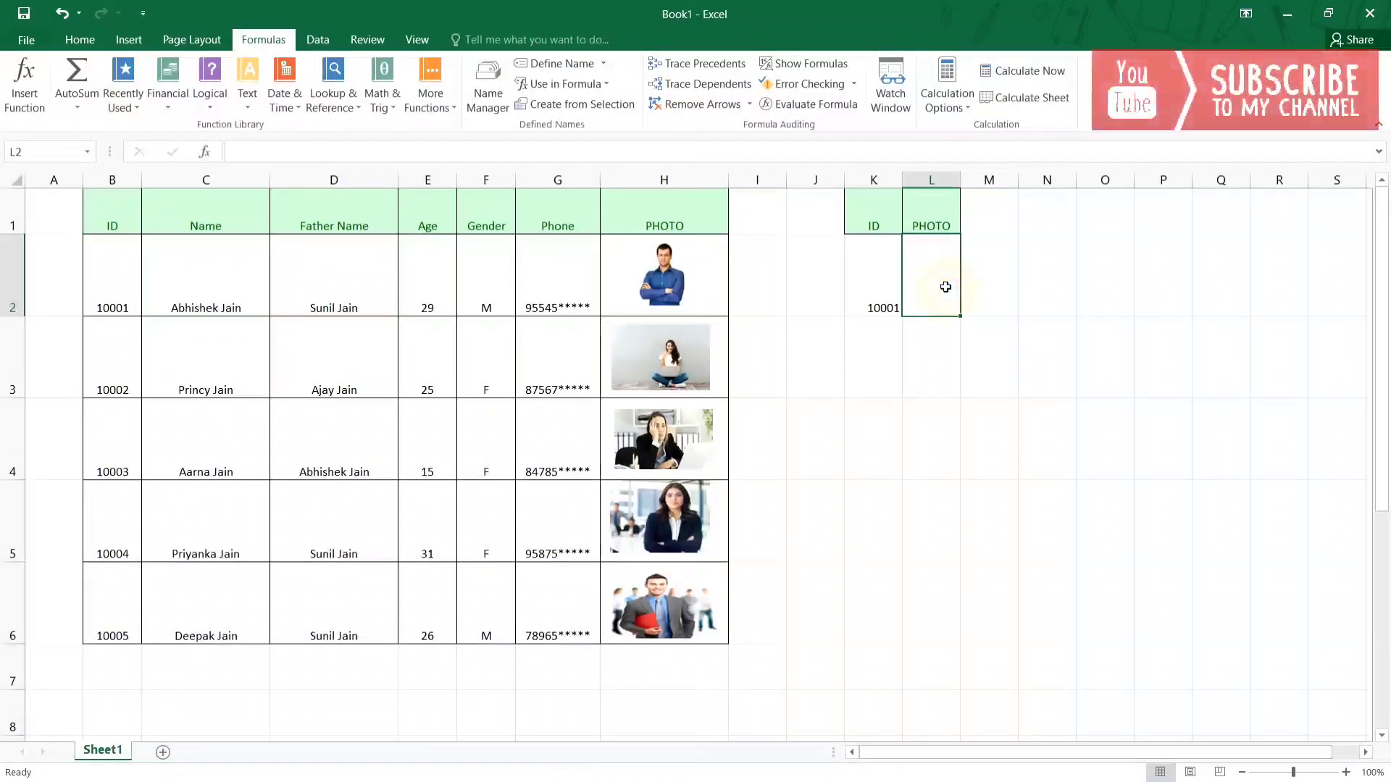
pyautogui.click(881, 287)
pyautogui.click(940, 282)
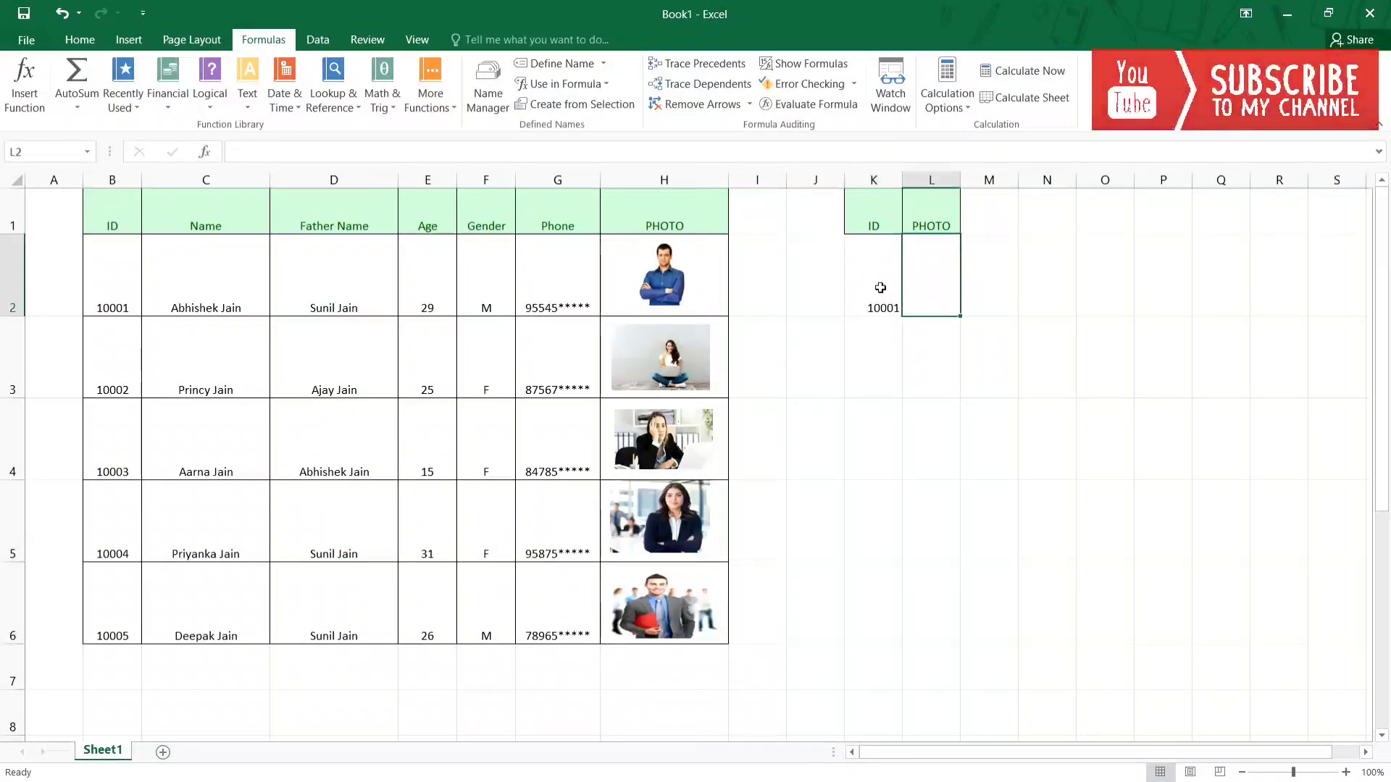
pyautogui.click(880, 288)
pyautogui.click(918, 288)
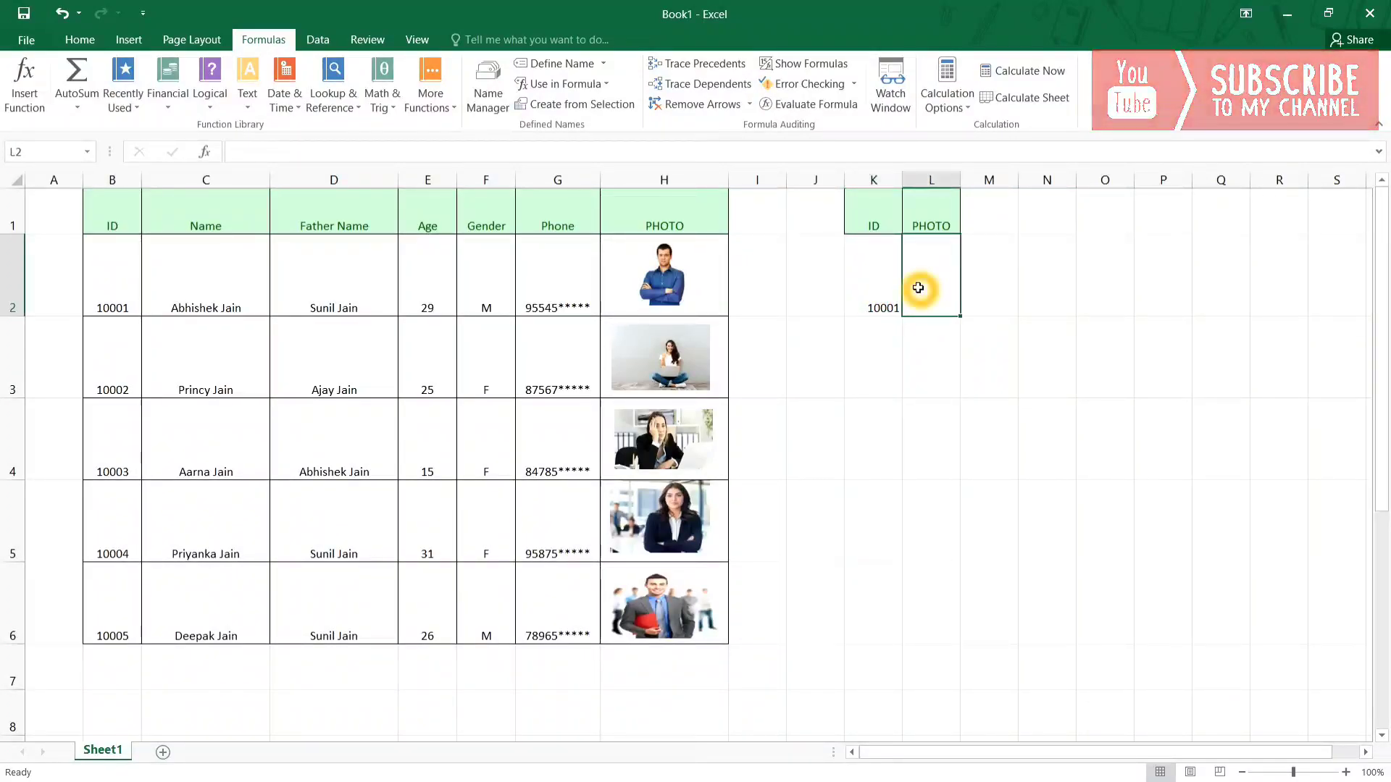
# Step: Paste a copy of cell H2 with its photo into L2 and widen column L to fit it
pyautogui.click(723, 308)
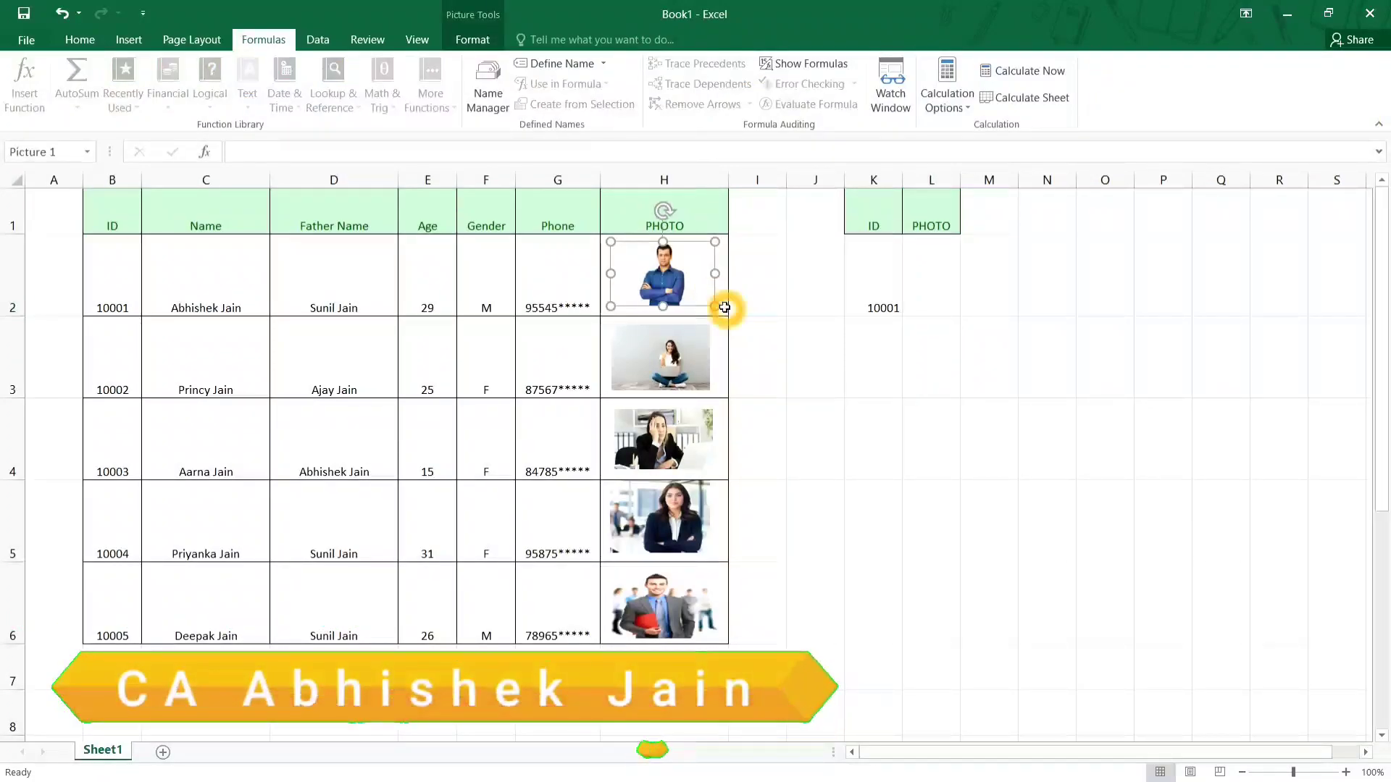
pyautogui.click(724, 308)
pyautogui.hotkey('ctrl', 'c')
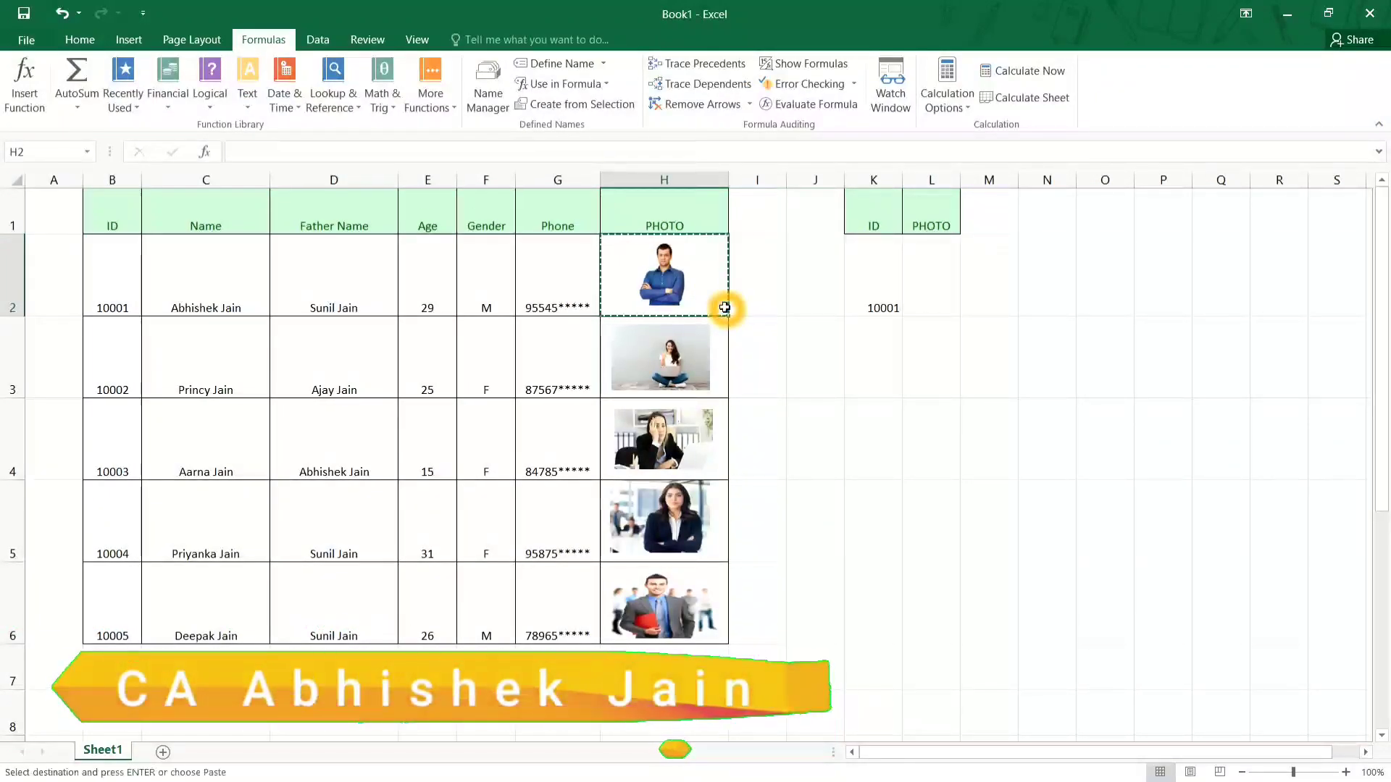
pyautogui.click(930, 299)
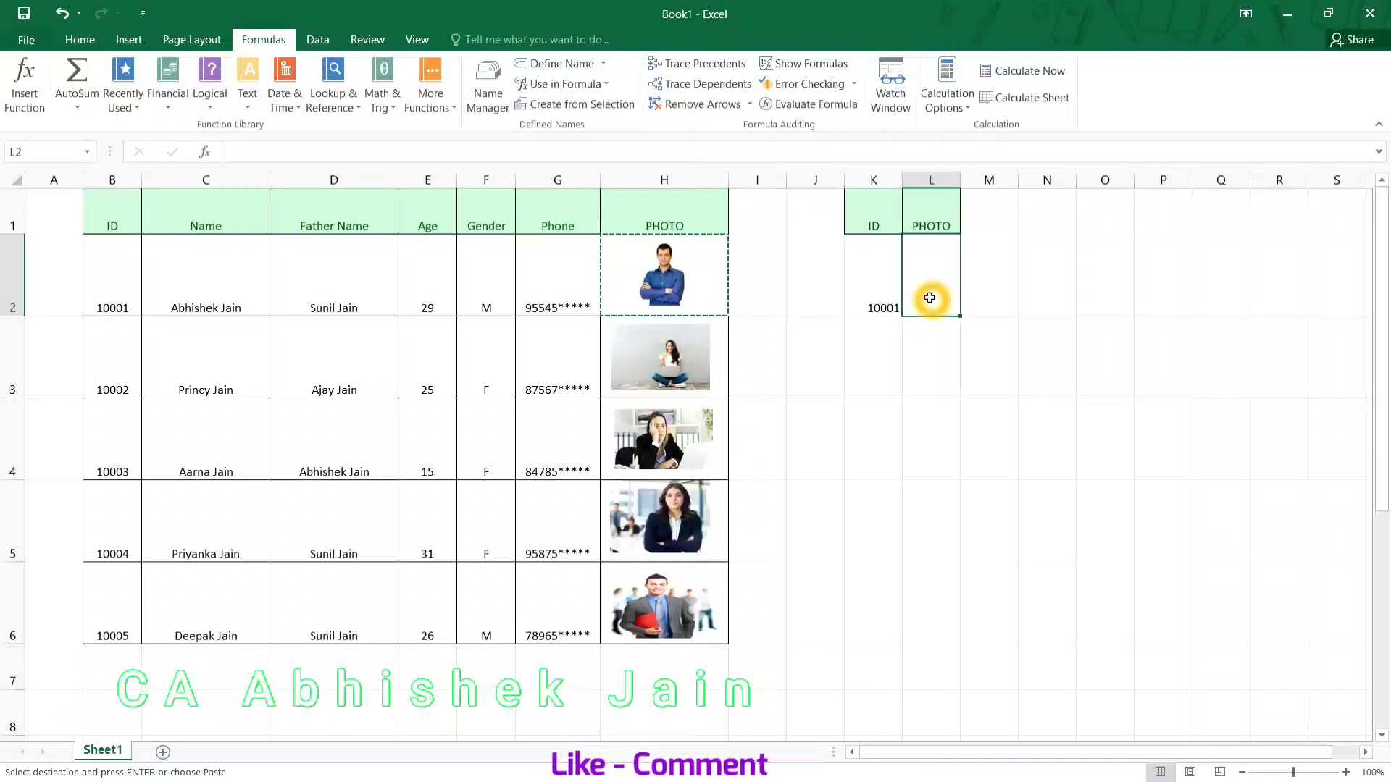
pyautogui.hotkey('ctrl', 'v')
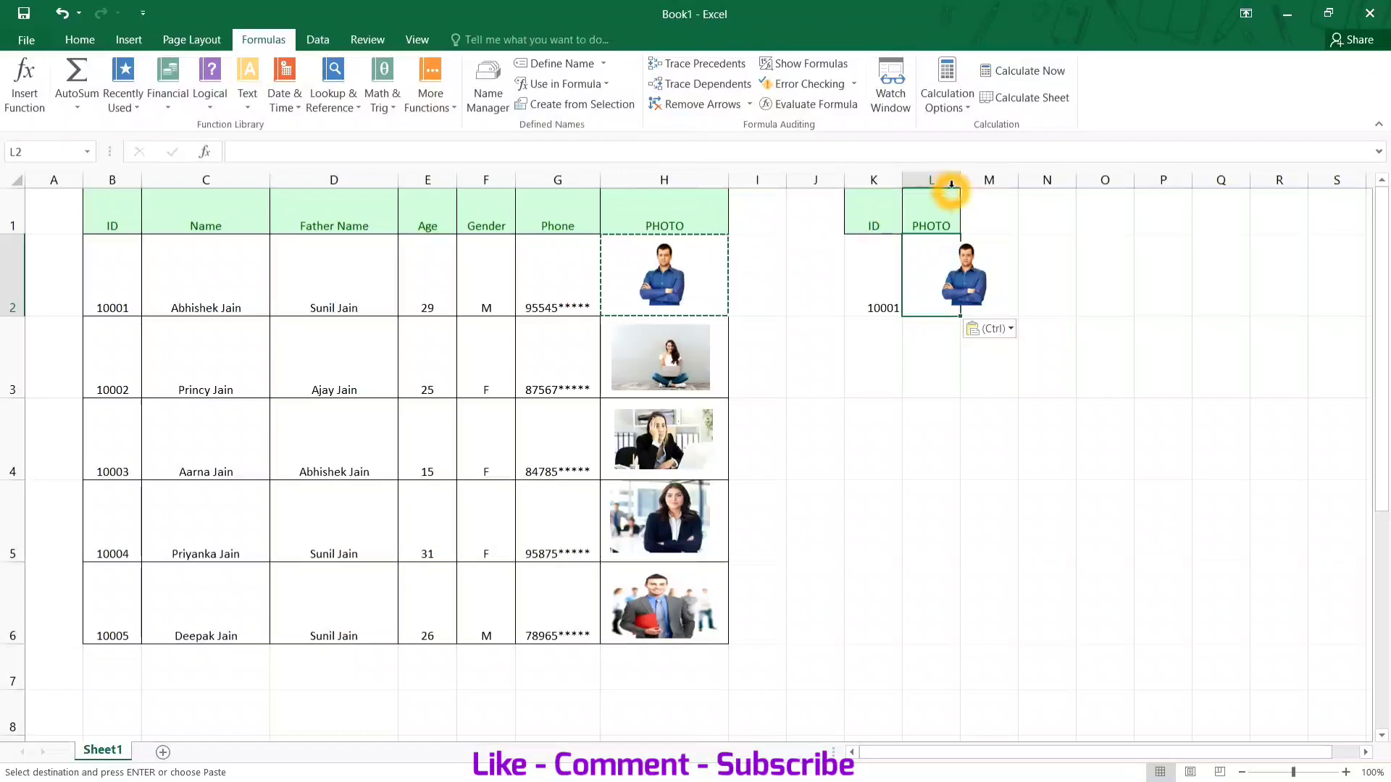
pyautogui.moveTo(959, 181); pyautogui.dragTo(1020, 181)
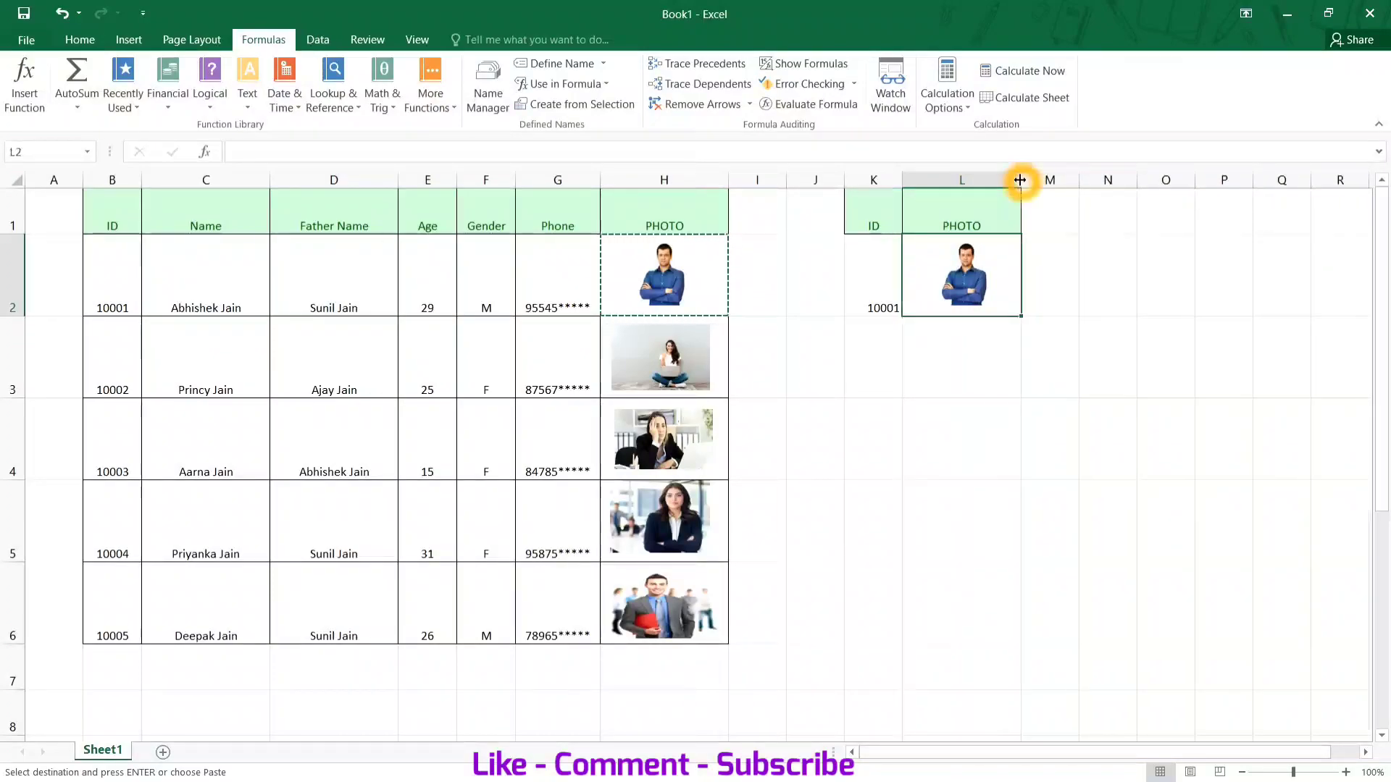
pyautogui.click(1058, 211)
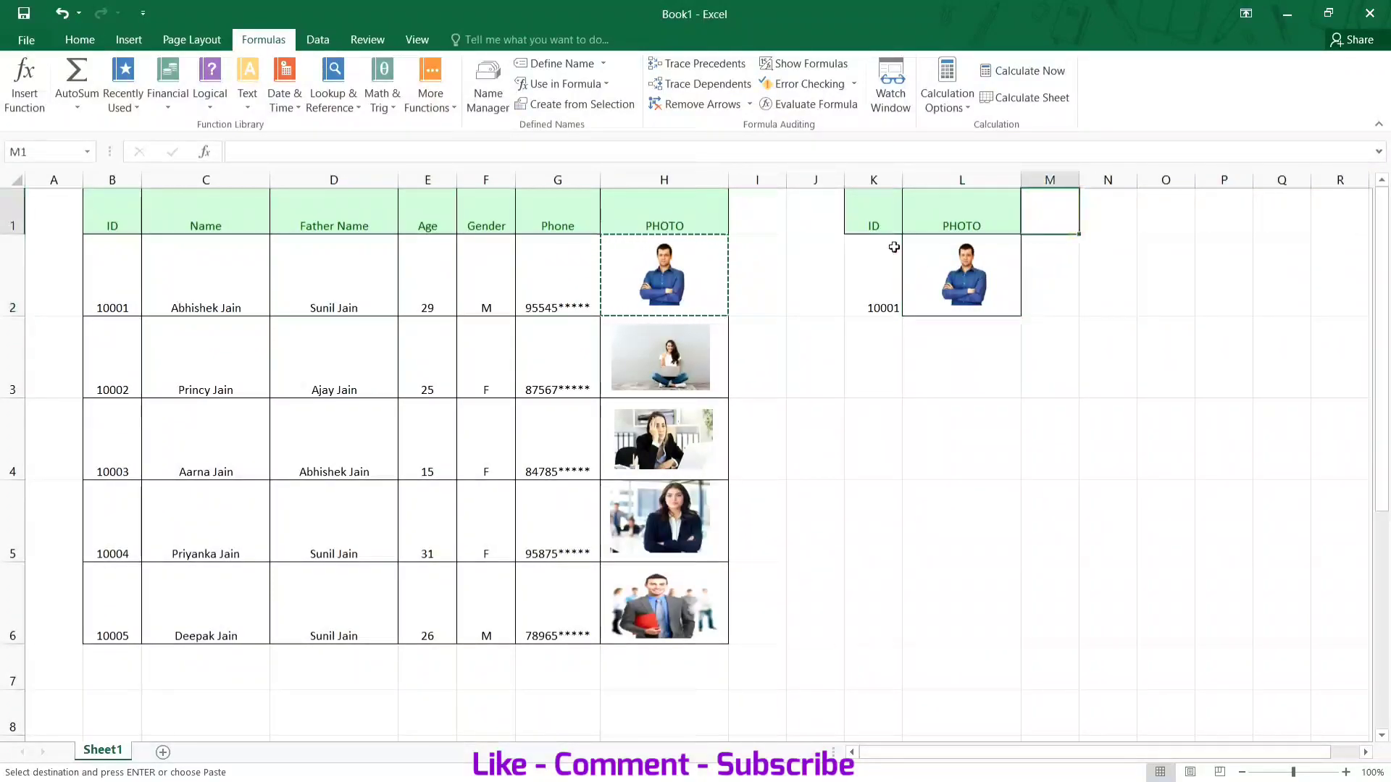
# Step: Change the ID in K2 to 10002, then select the pasted photo in L2
pyautogui.moveTo(879, 244); pyautogui.dragTo(942, 296)
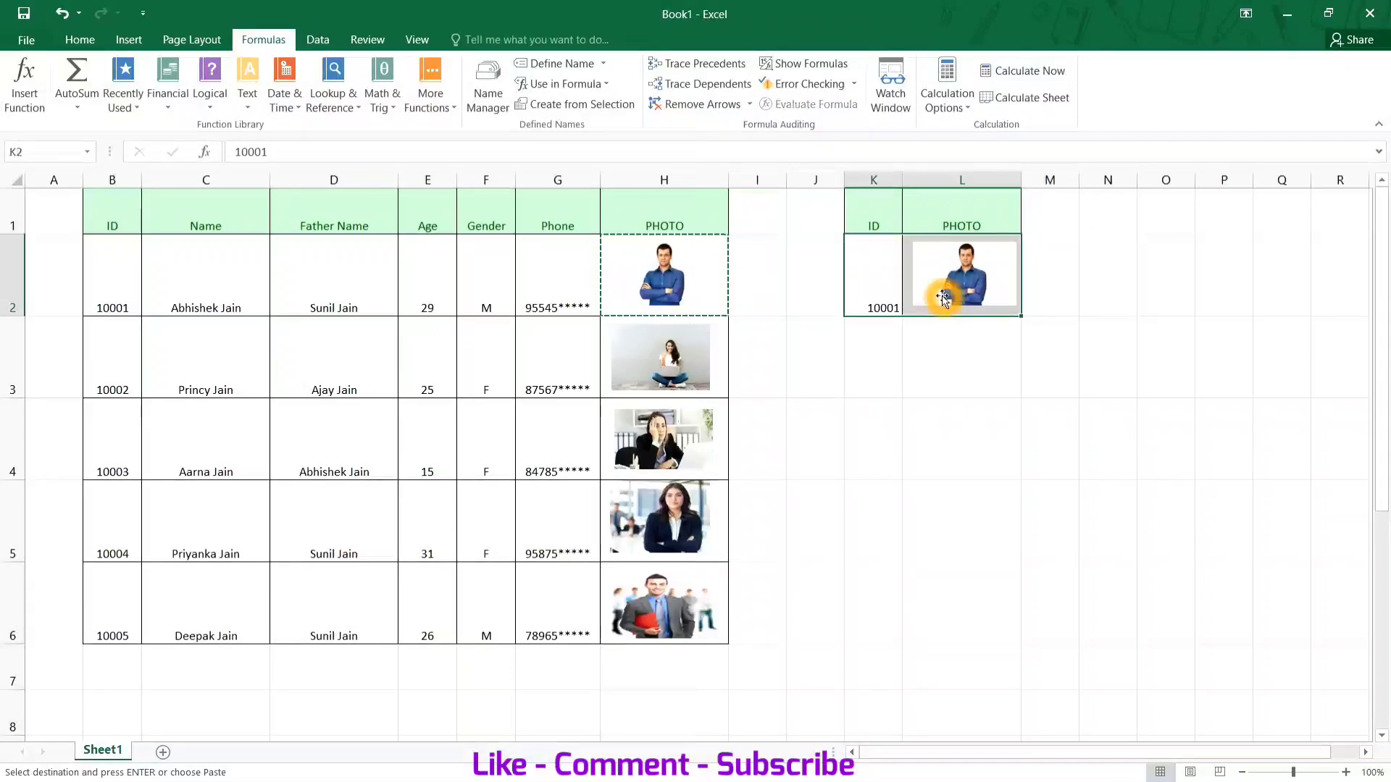
pyautogui.press('Escape')
pyautogui.click(1037, 410)
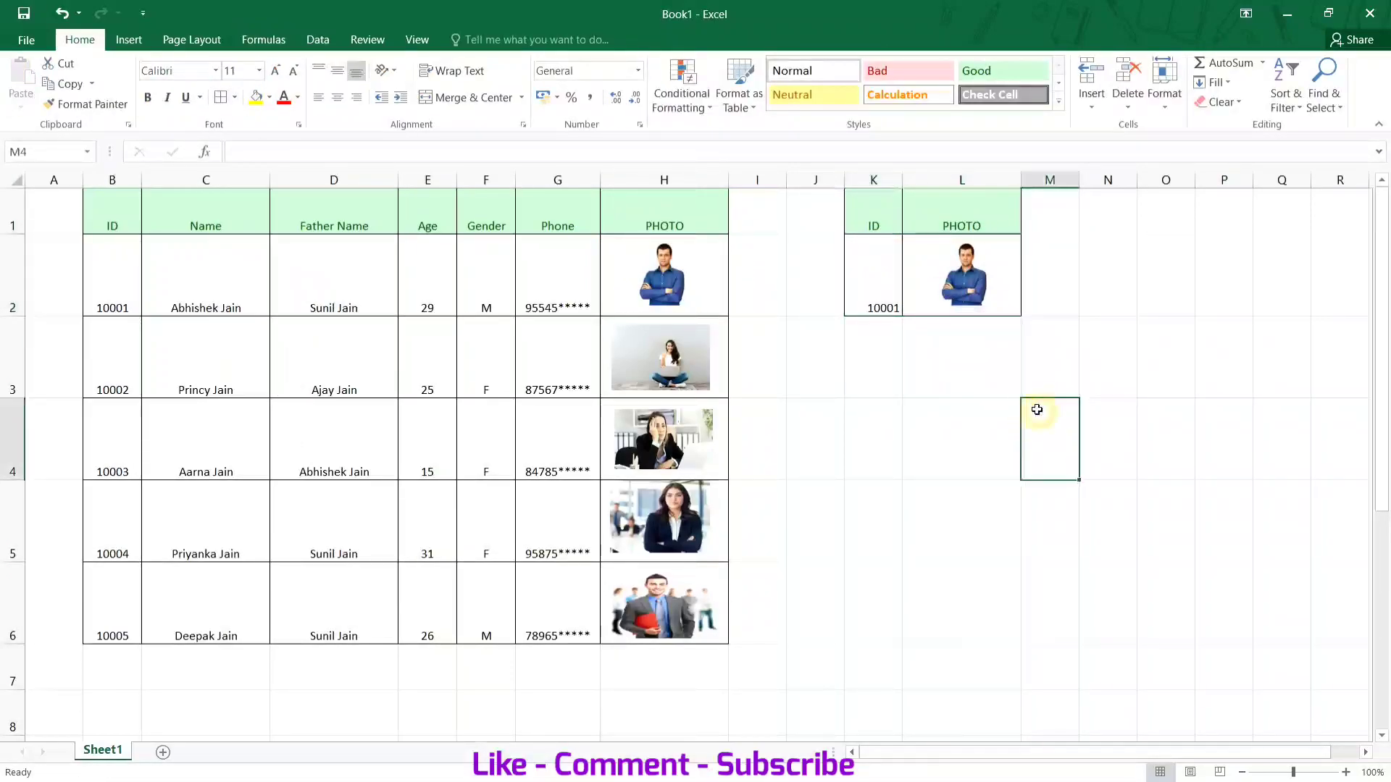
pyautogui.click(891, 288)
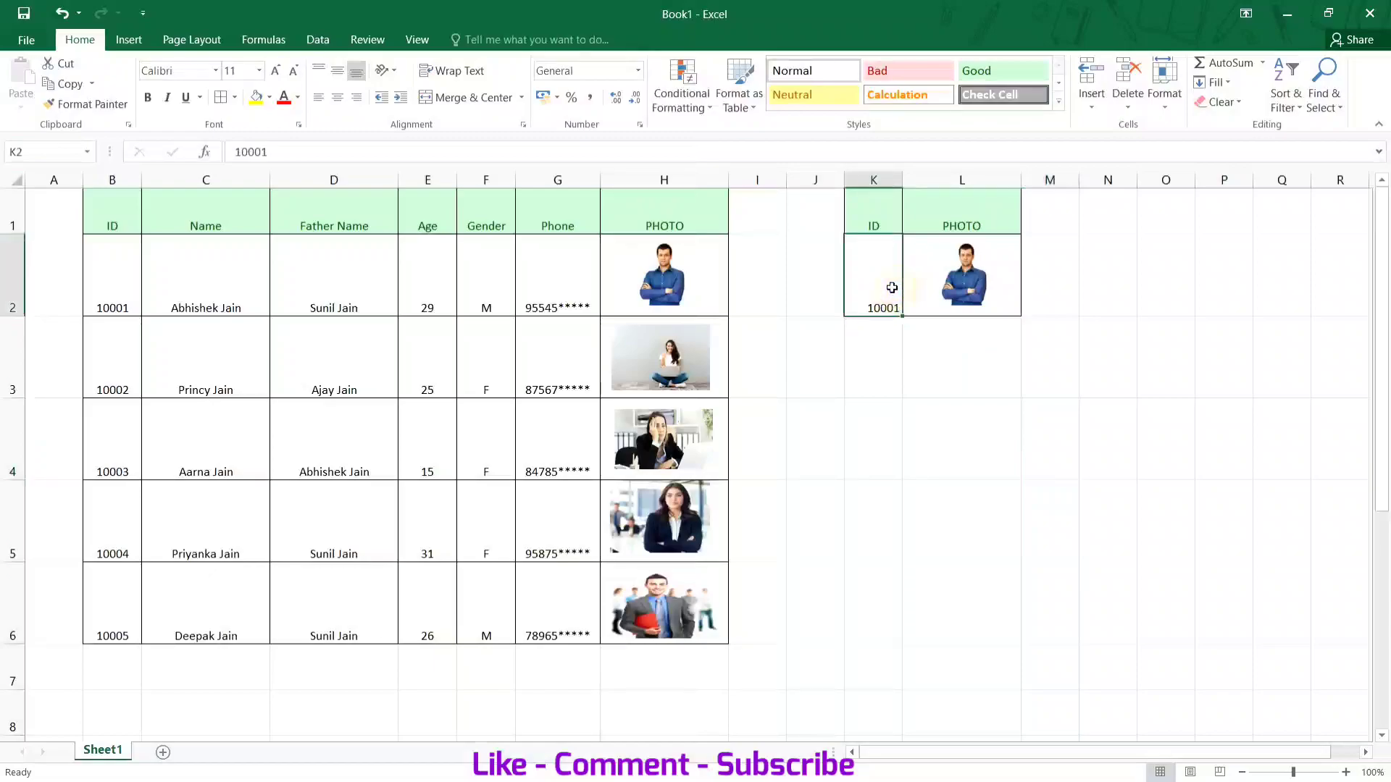
pyautogui.write('10')
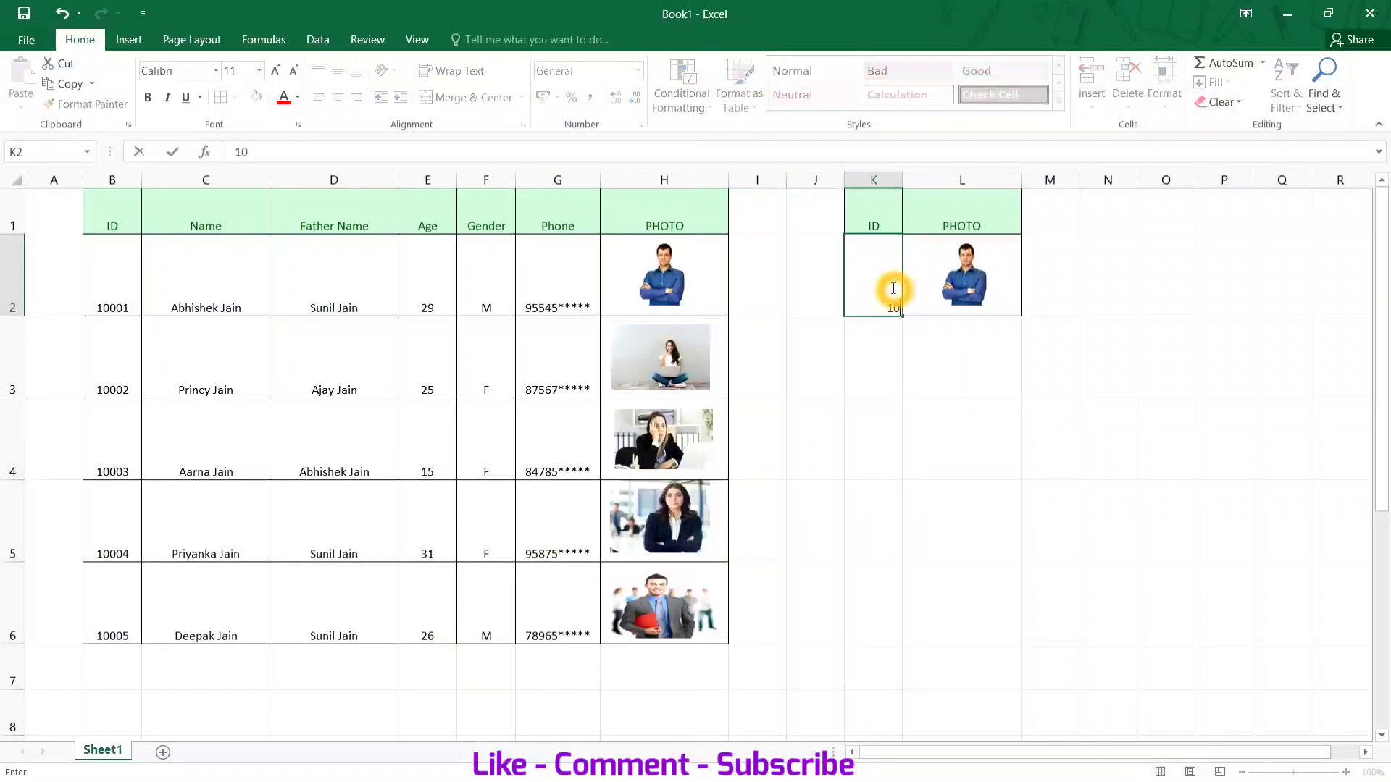
pyautogui.write('002')
pyautogui.press('Return')
pyautogui.click(892, 288)
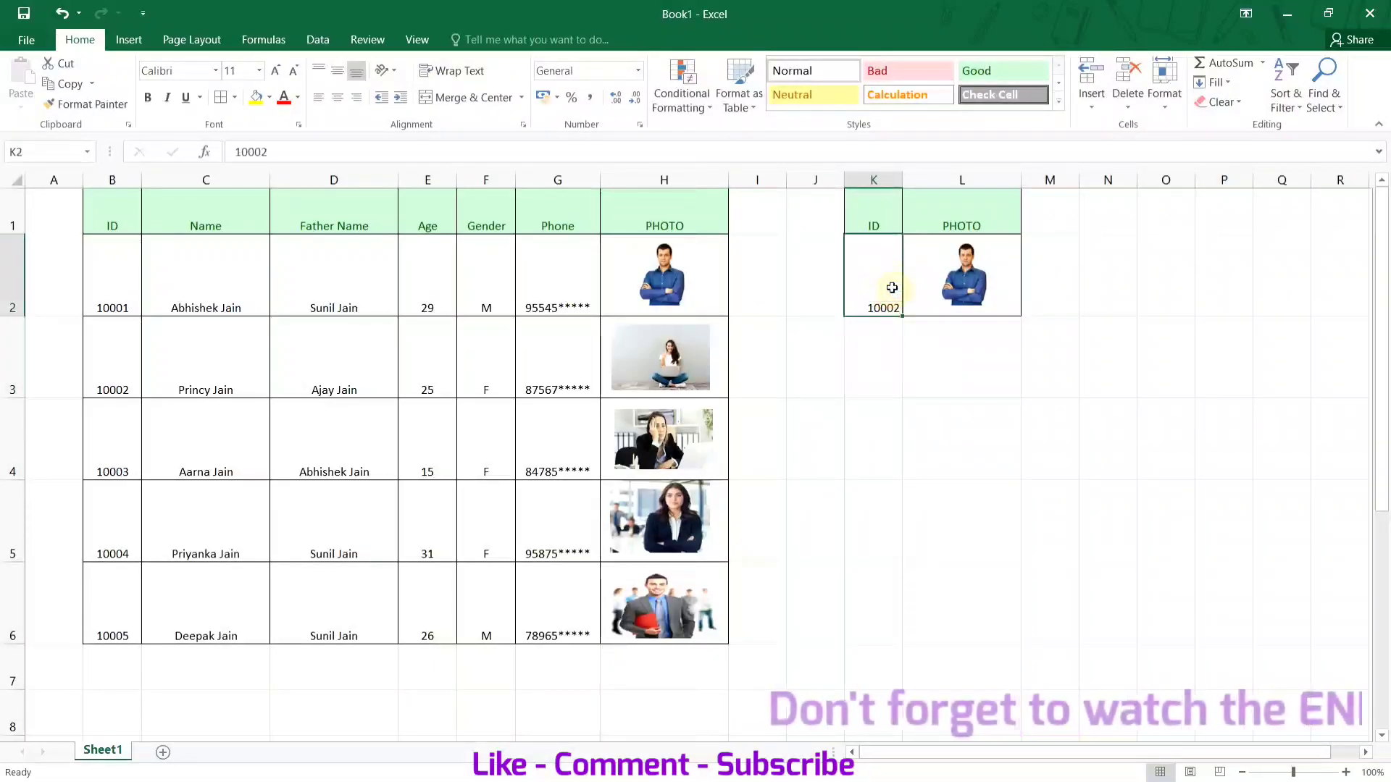
pyautogui.click(941, 276)
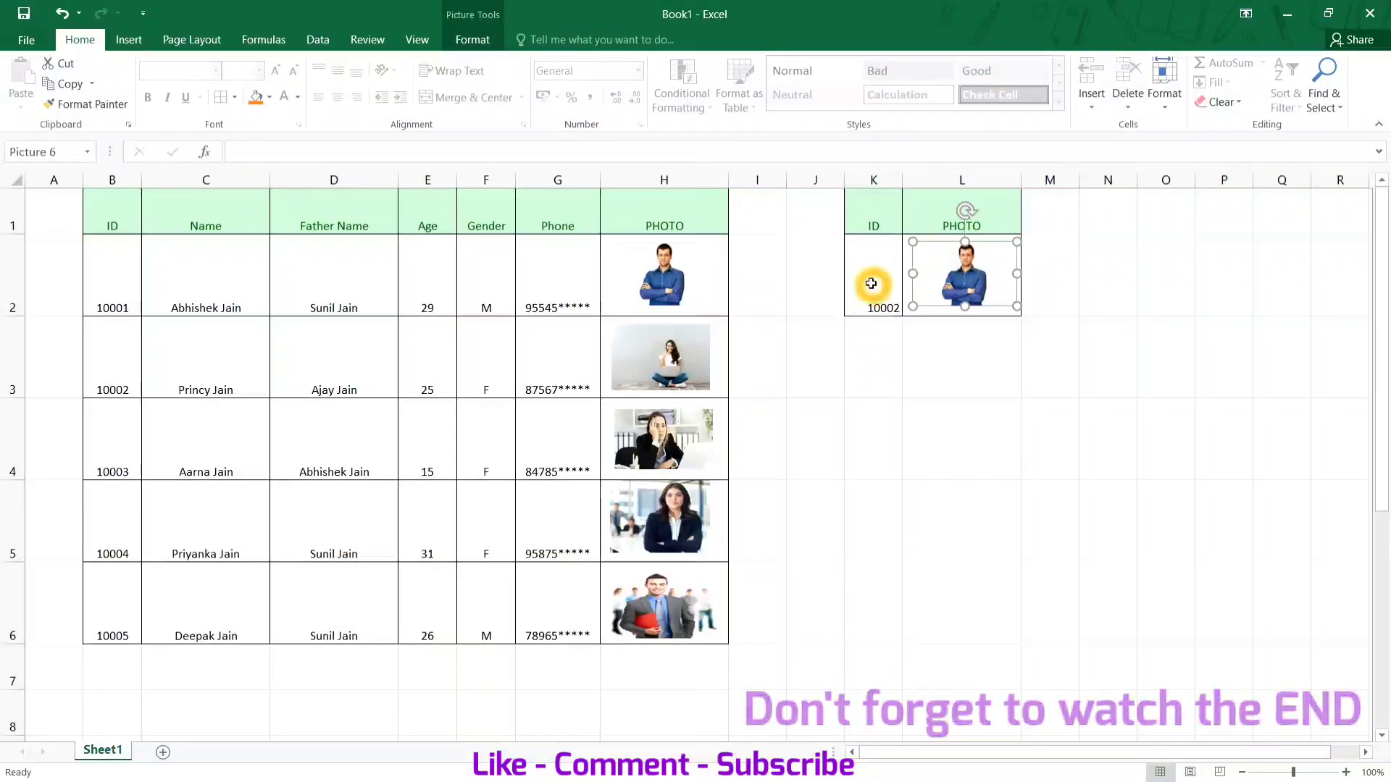
# Step: Replace the static photo in L2 with a Linked Picture of cell H2
pyautogui.press('Delete')
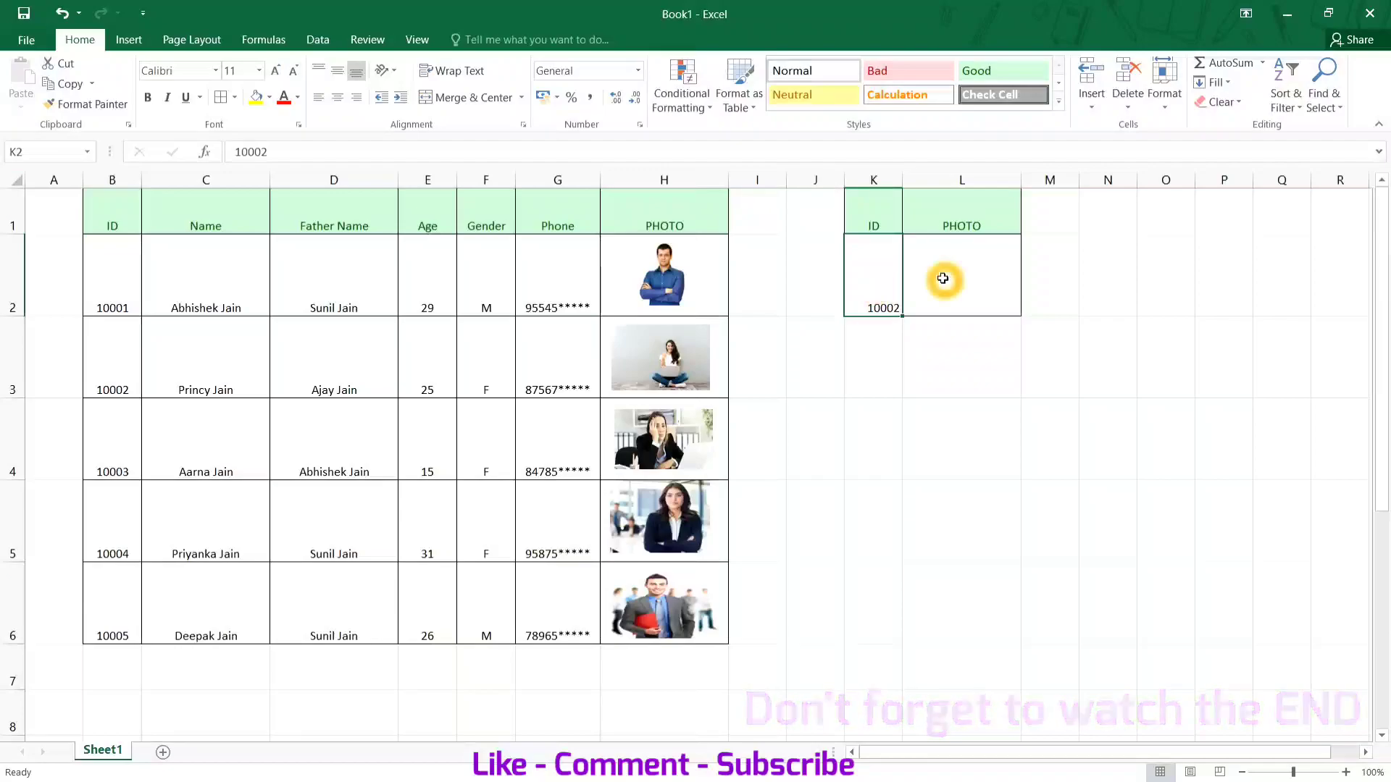
pyautogui.click(941, 280)
pyautogui.click(717, 303)
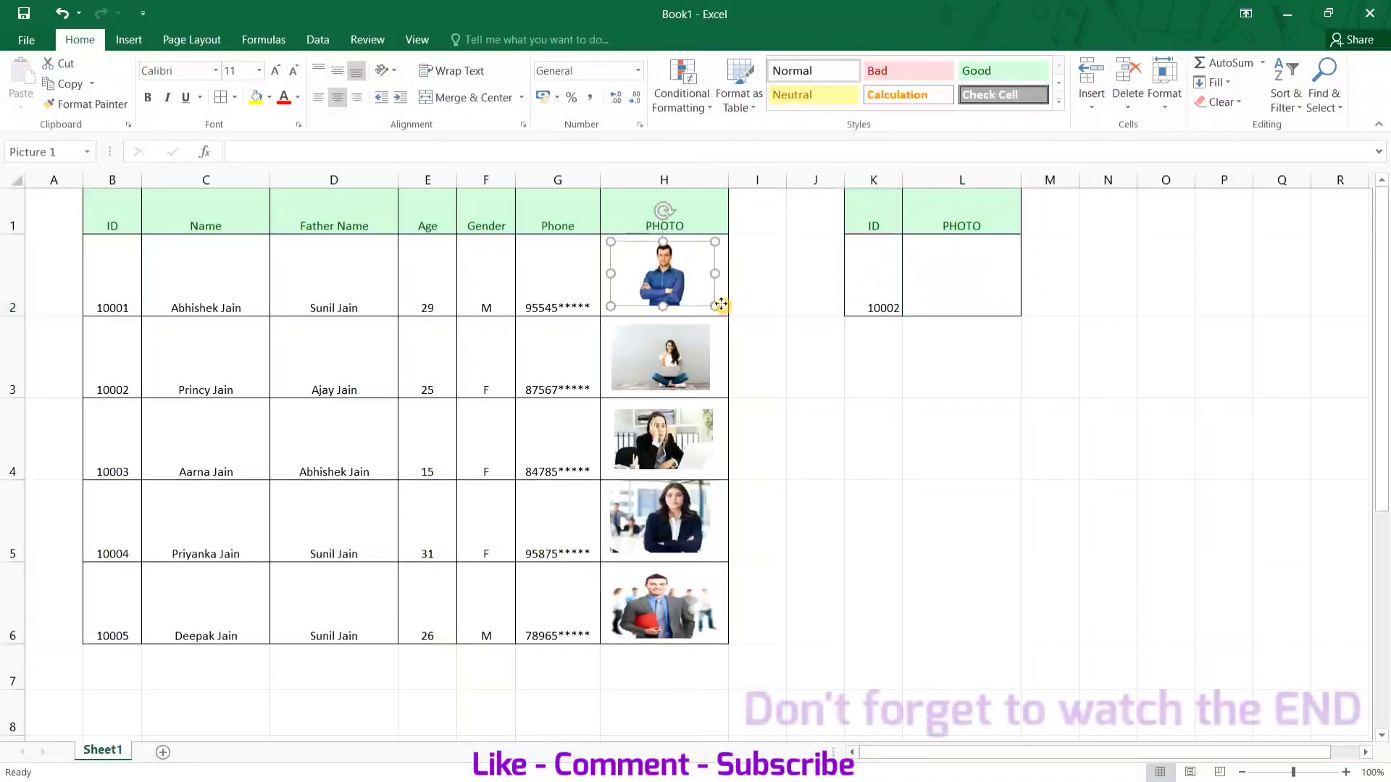
pyautogui.click(724, 311)
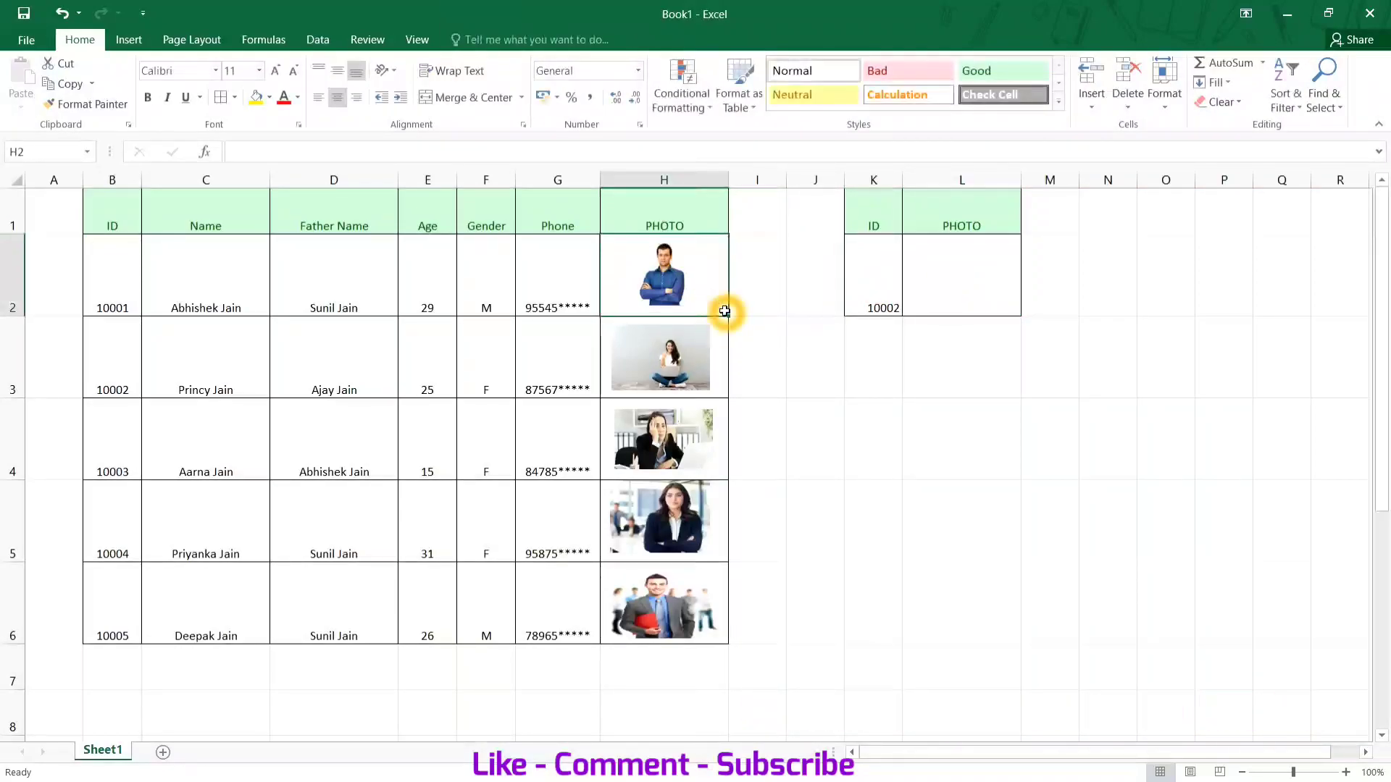
pyautogui.hotkey('ctrl', 'c')
pyautogui.click(955, 284)
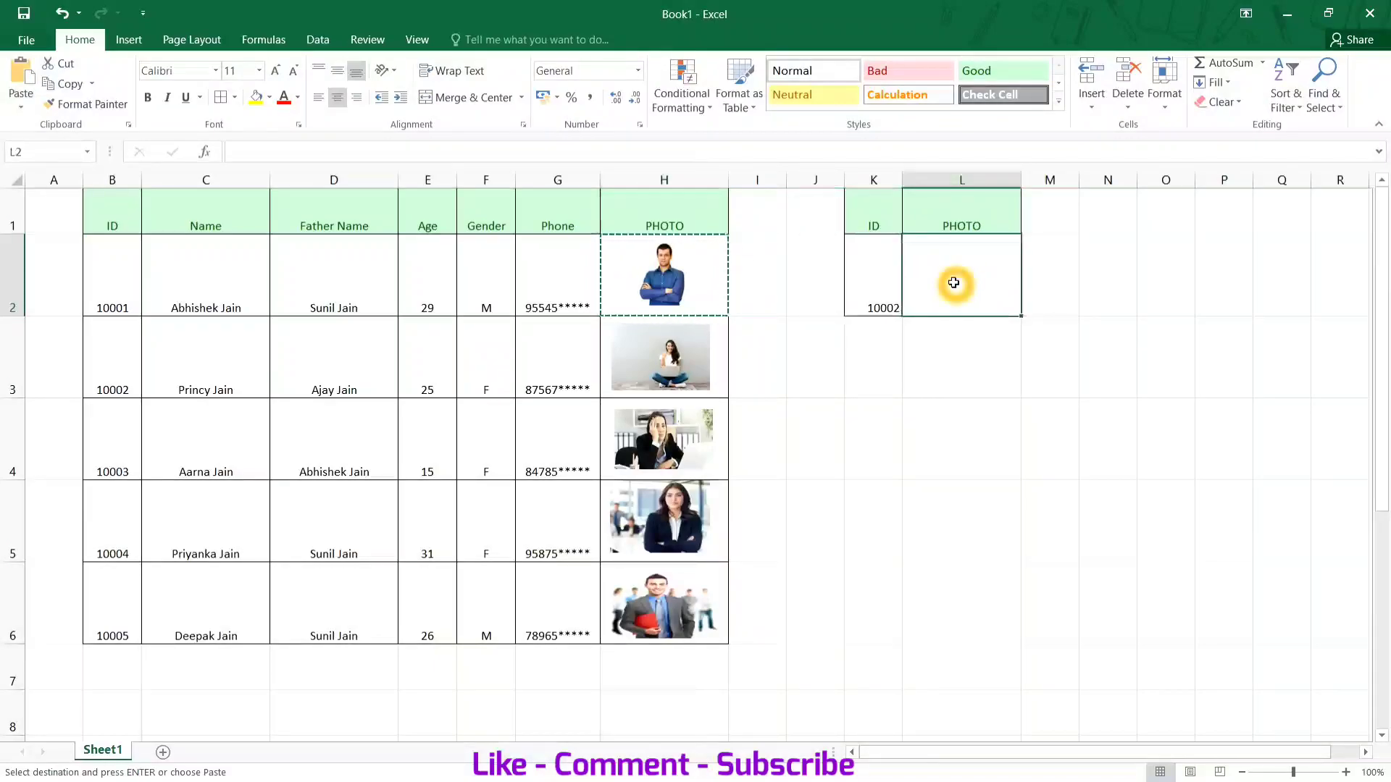
pyautogui.press('alt')
pyautogui.press('h')
pyautogui.press('v')
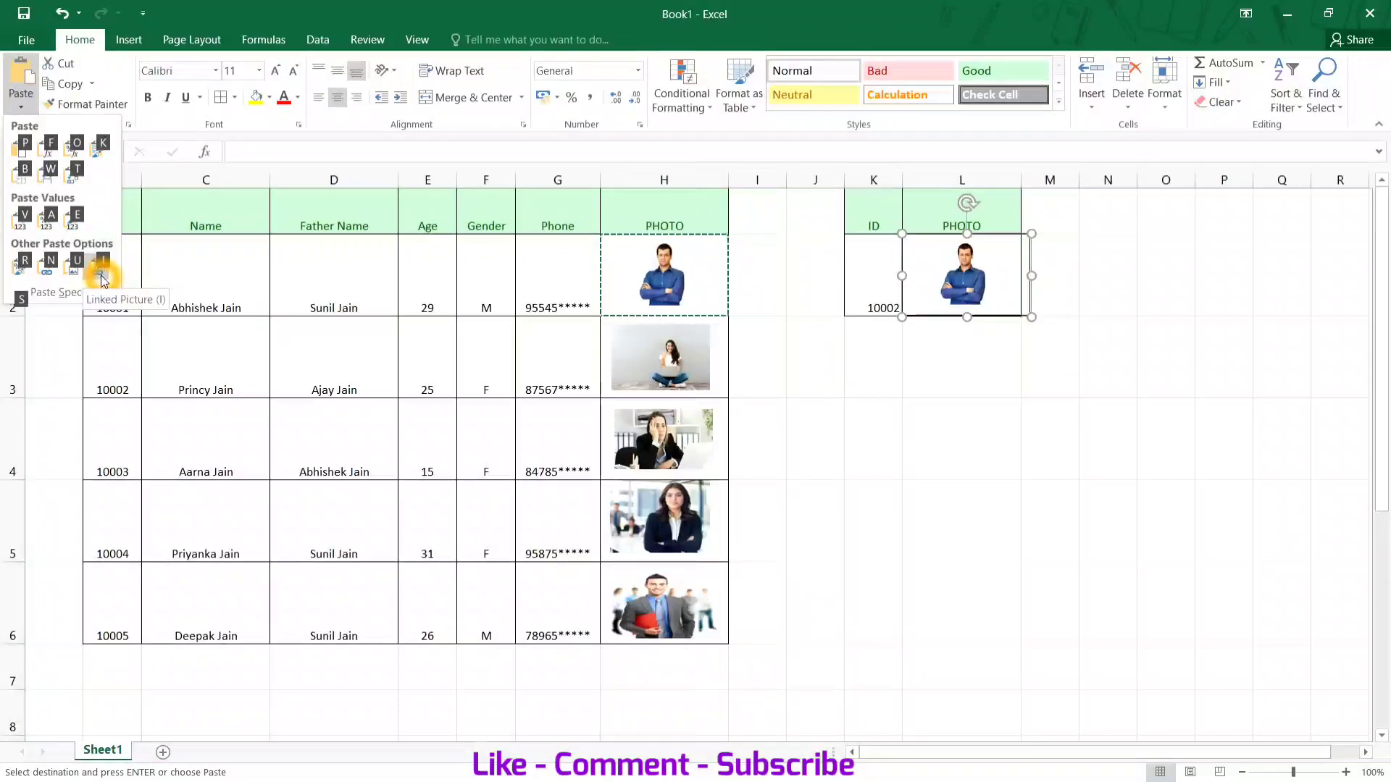
pyautogui.click(102, 280)
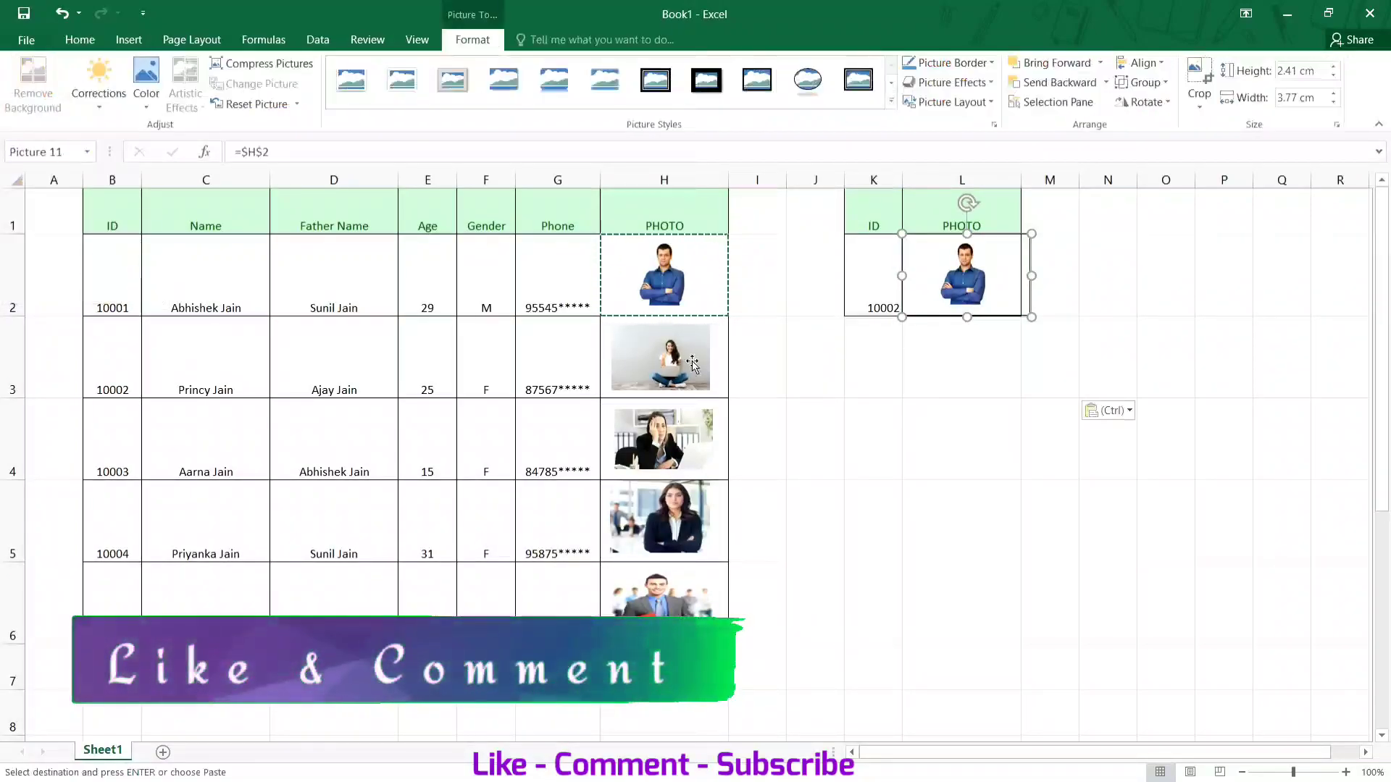
pyautogui.click(895, 366)
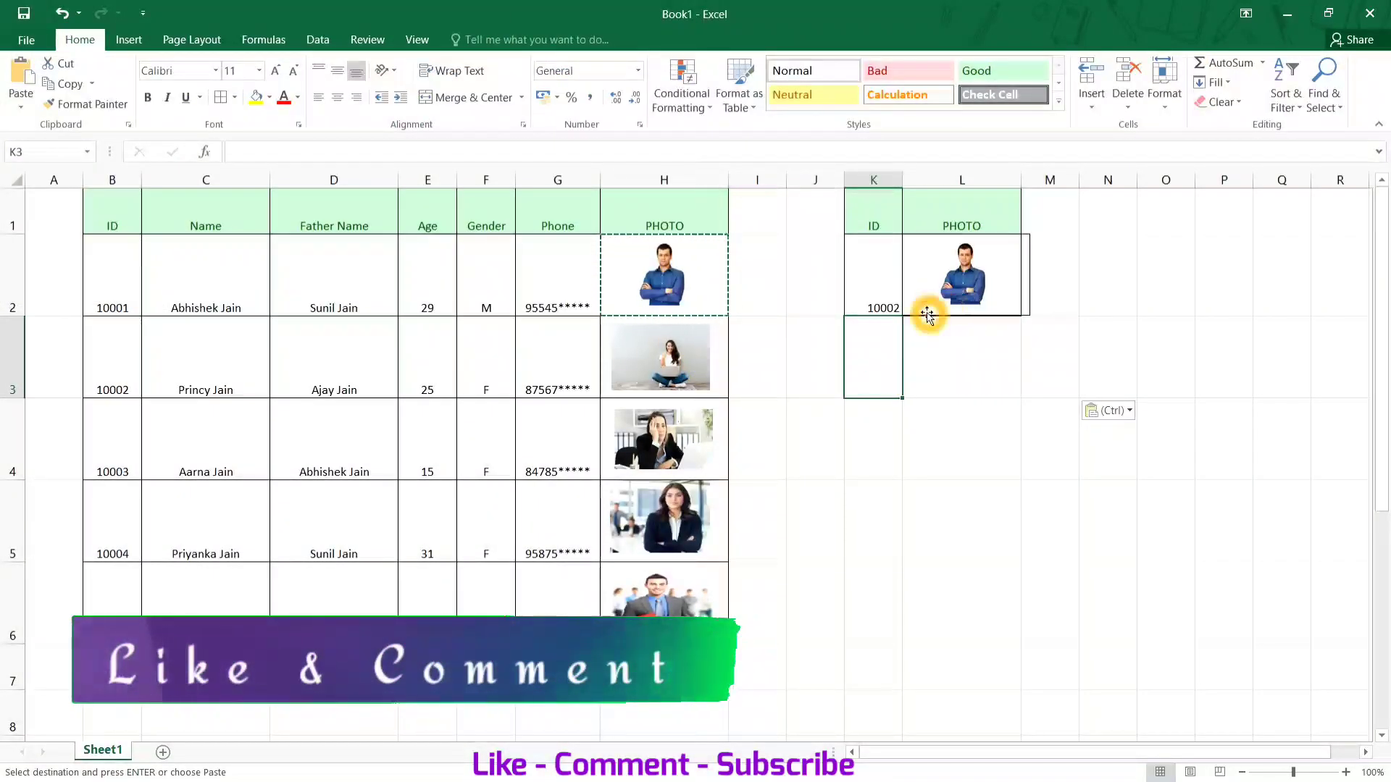
# Step: Set the K2 ID to 10001 and widen column L to fit the linked picture
pyautogui.click(880, 308)
pyautogui.write('10')
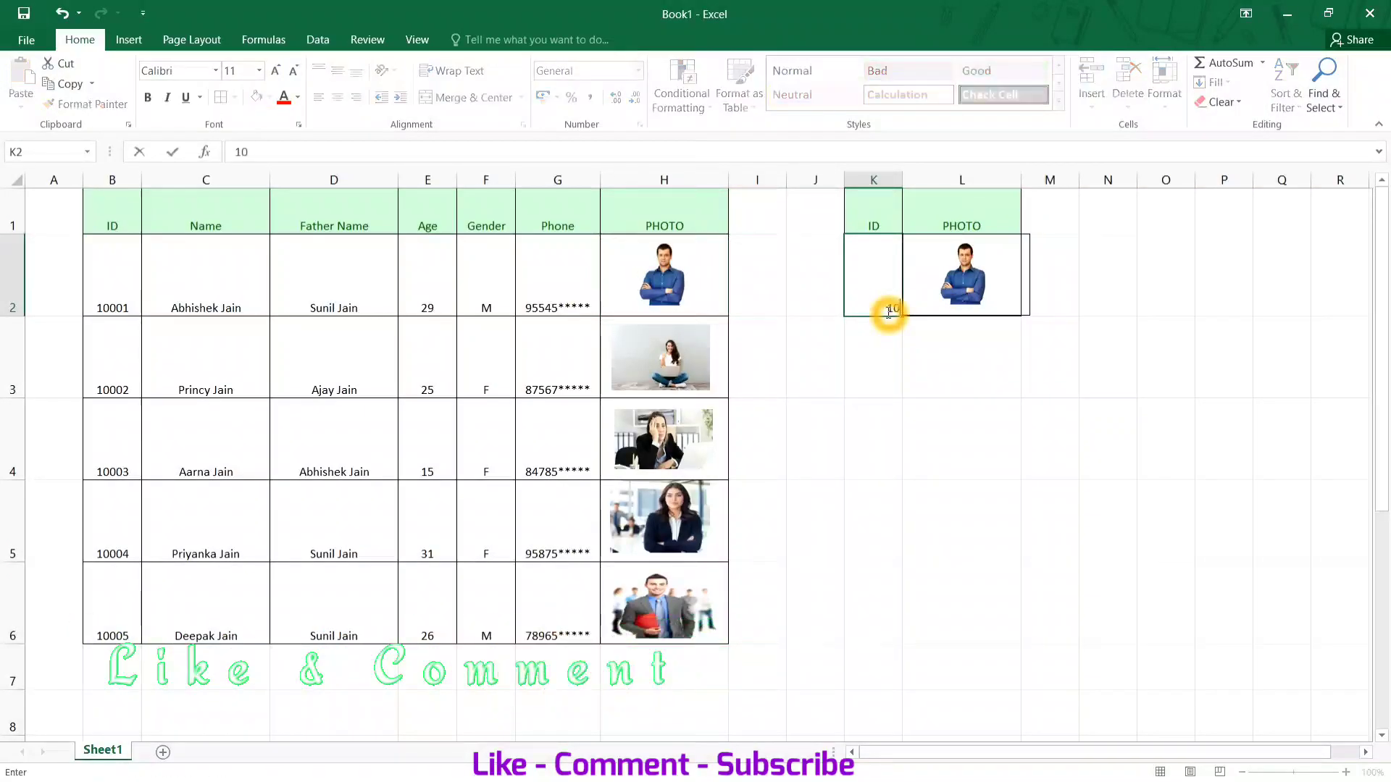
pyautogui.write('001')
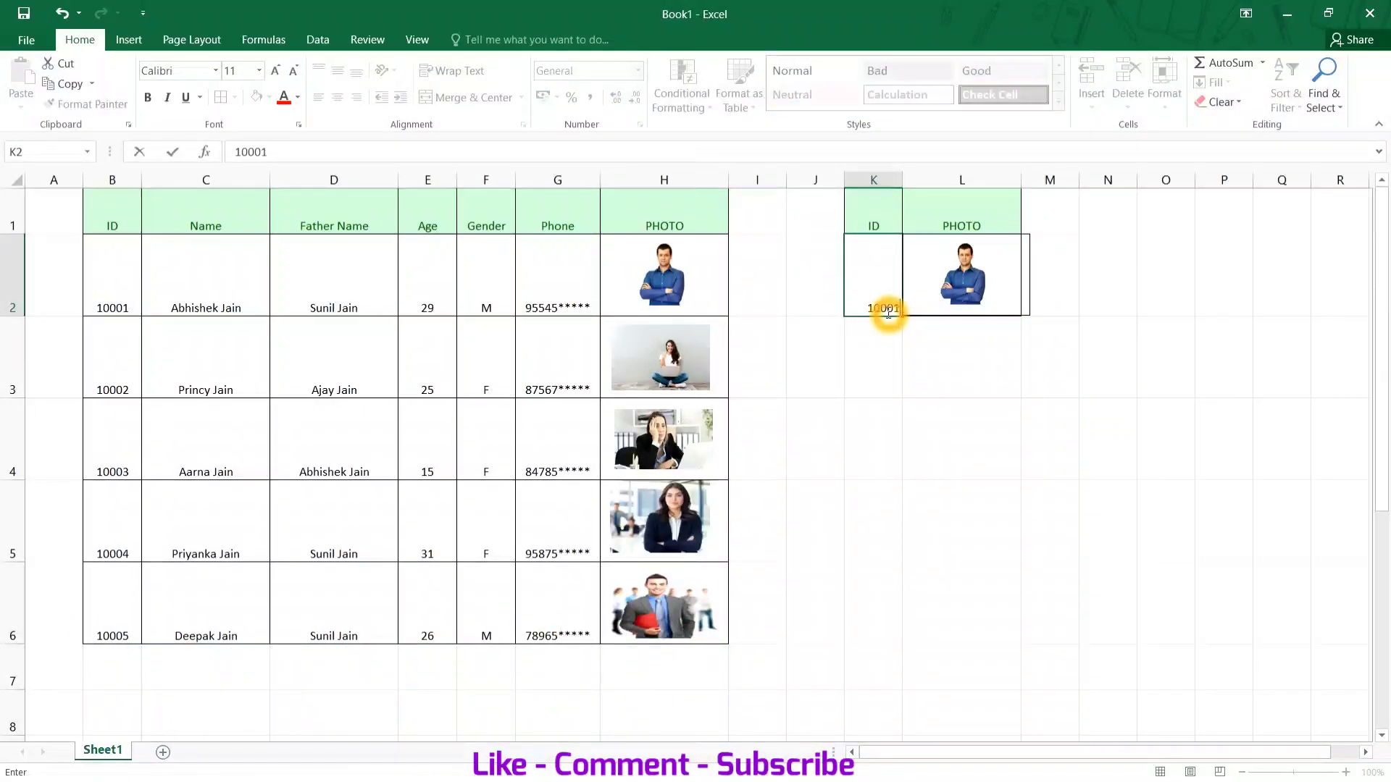
pyautogui.press('Return')
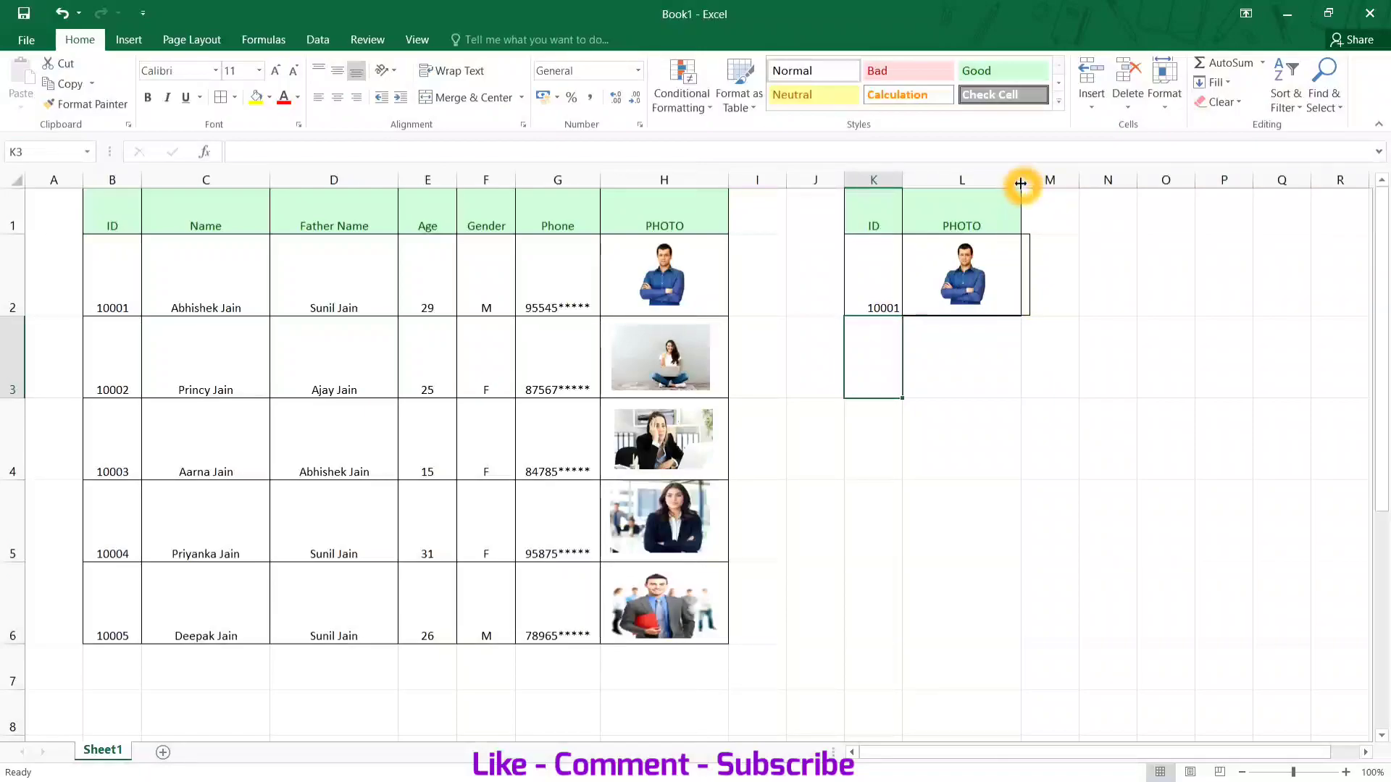
pyautogui.moveTo(1020, 186); pyautogui.dragTo(1057, 185)
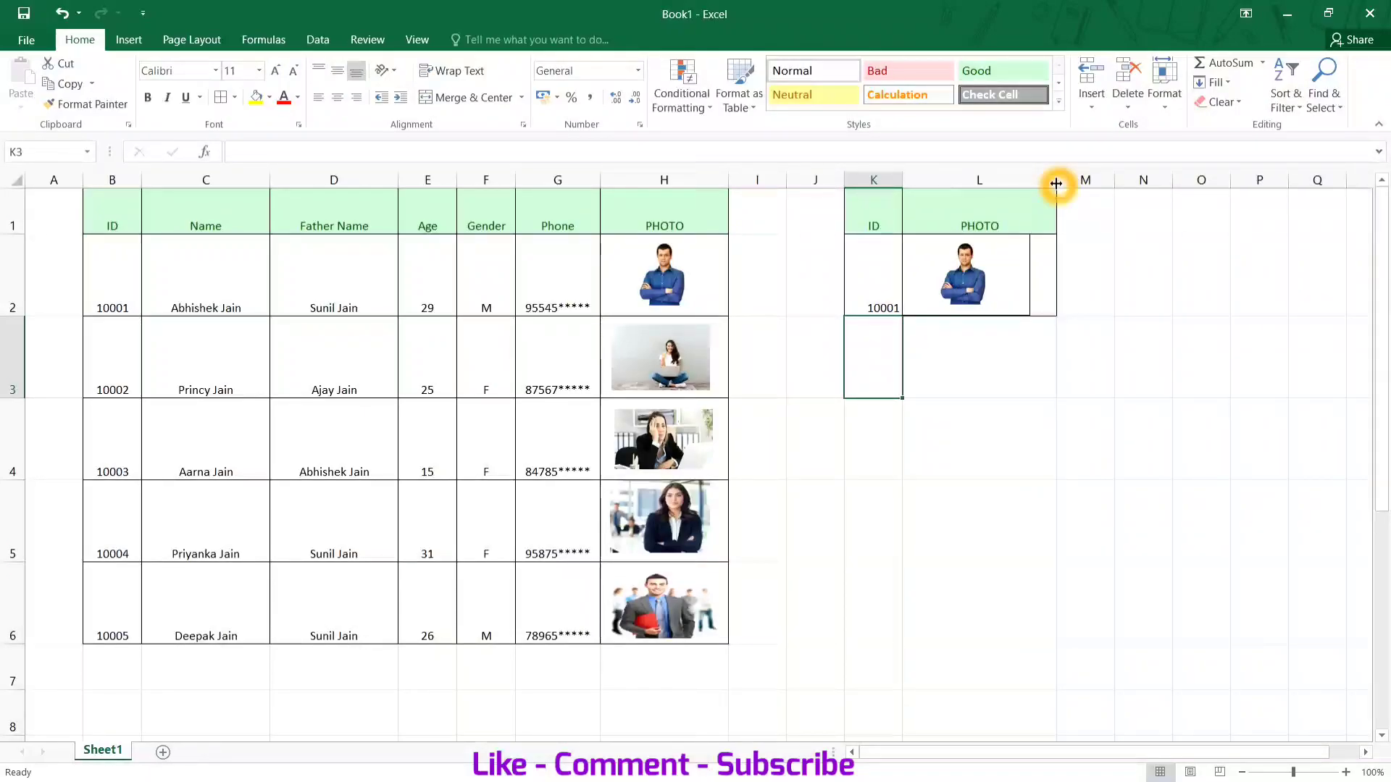
pyautogui.moveTo(1058, 181); pyautogui.dragTo(1030, 182)
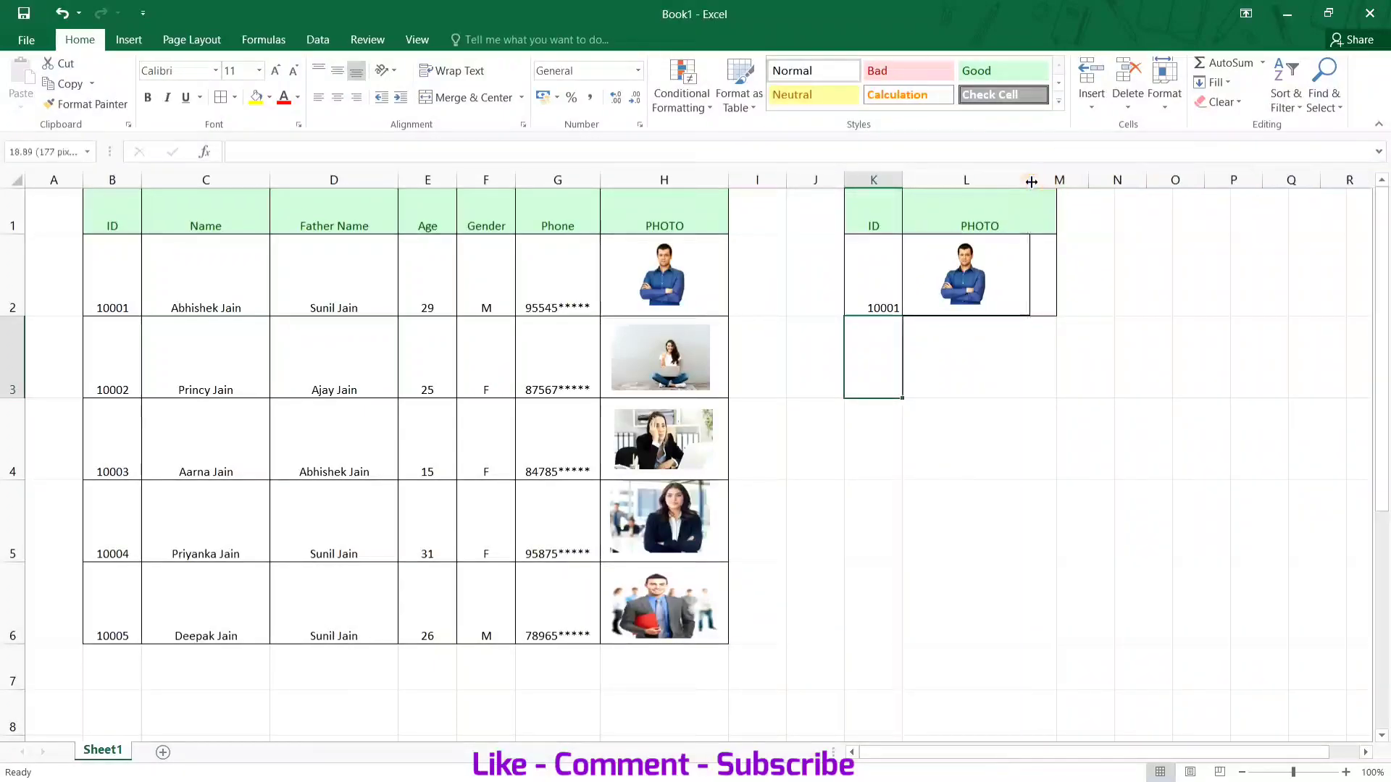
pyautogui.click(1076, 256)
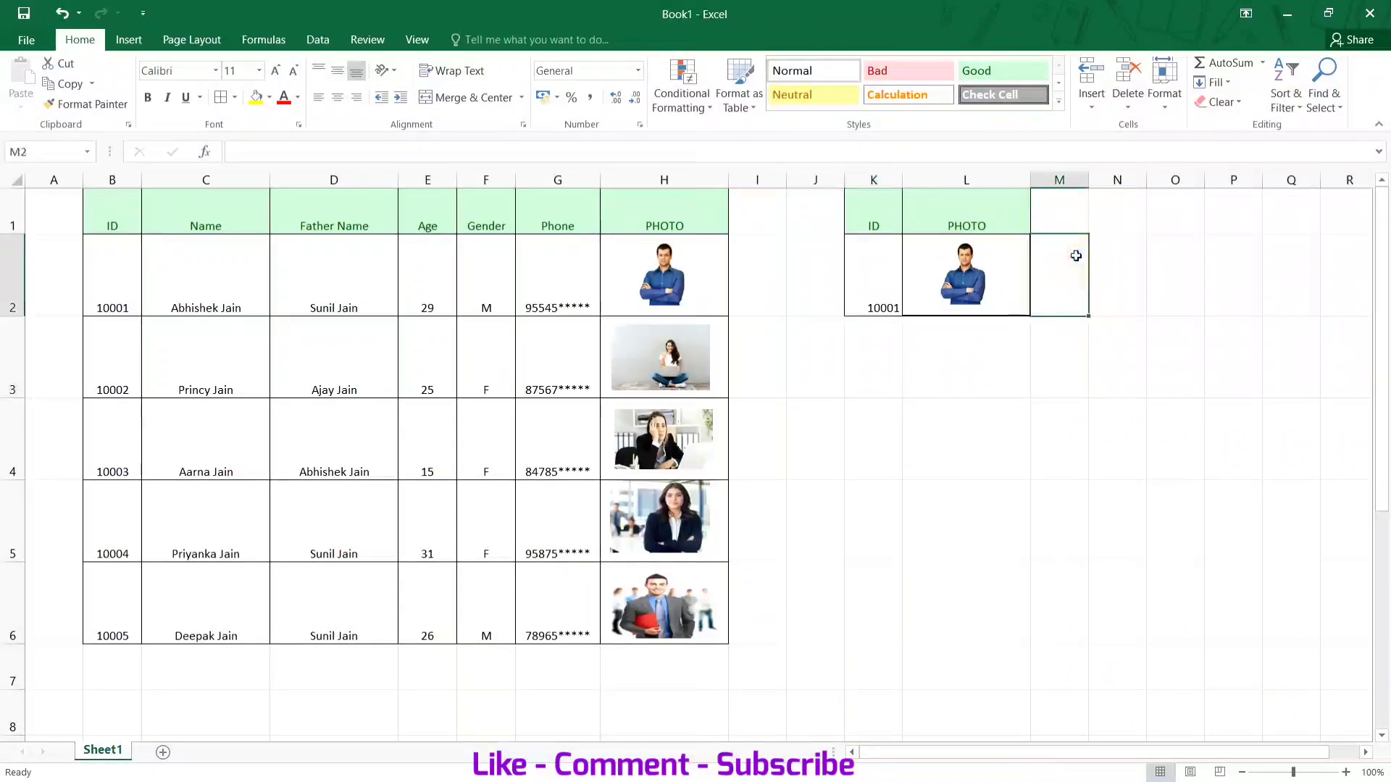
pyautogui.click(878, 301)
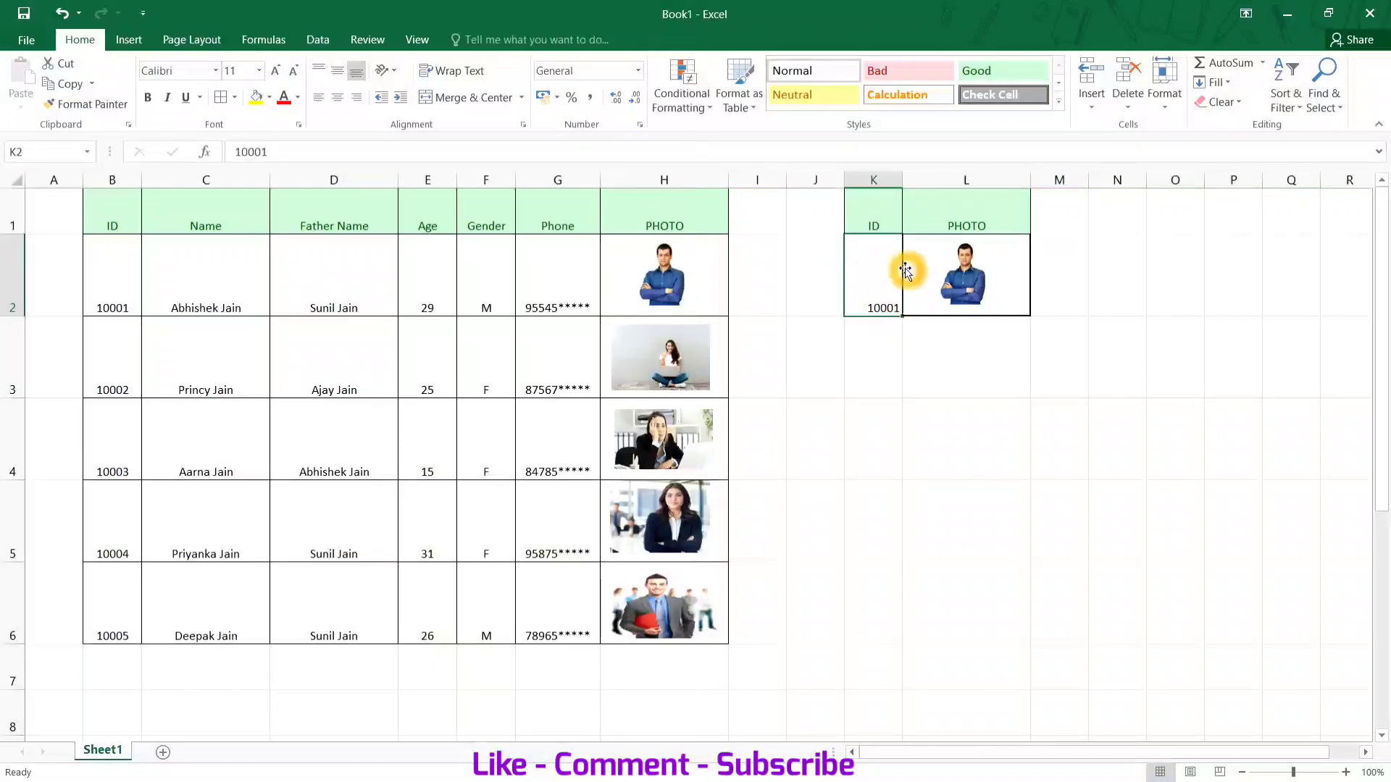
pyautogui.click(909, 274)
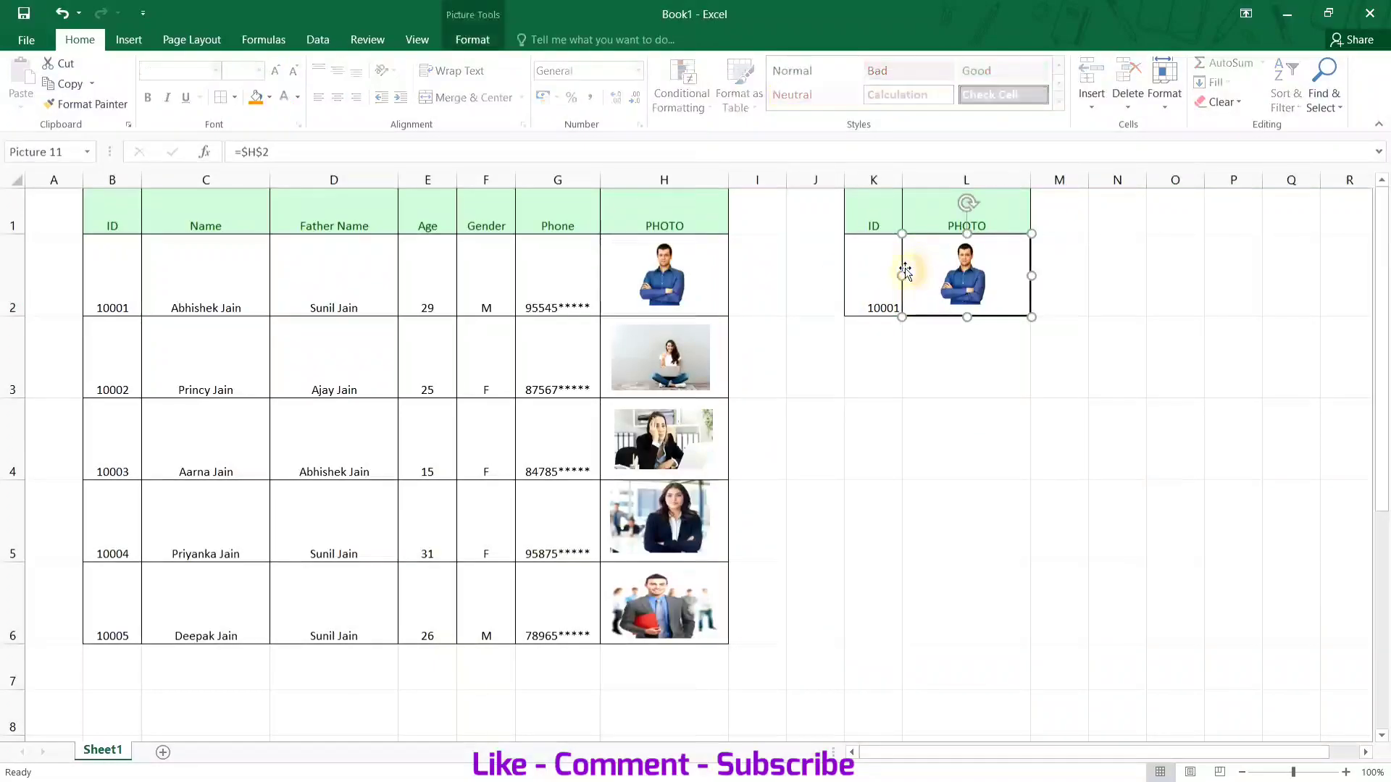
# Step: Change the L2 linked picture's formula from =$H$2 to =PHOTO
pyautogui.click(330, 148)
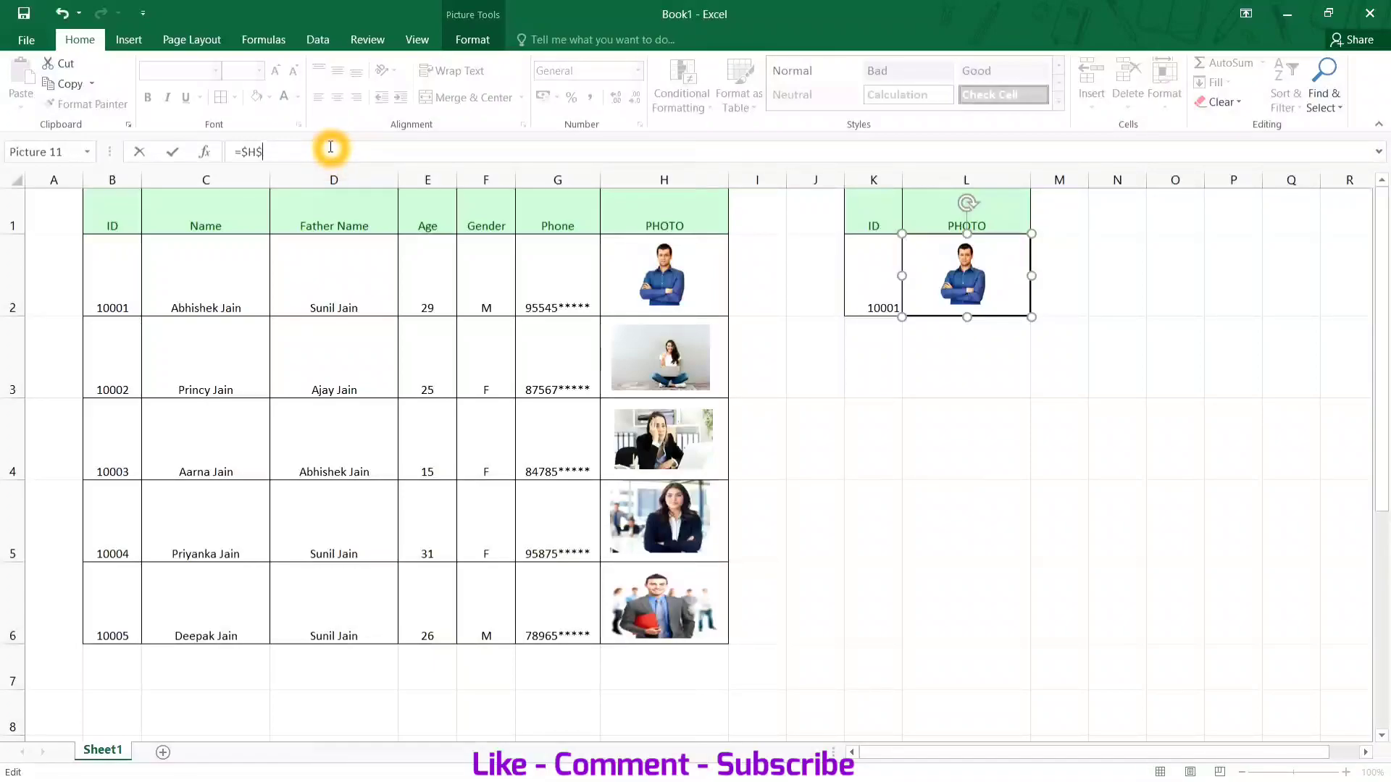
pyautogui.write('p')
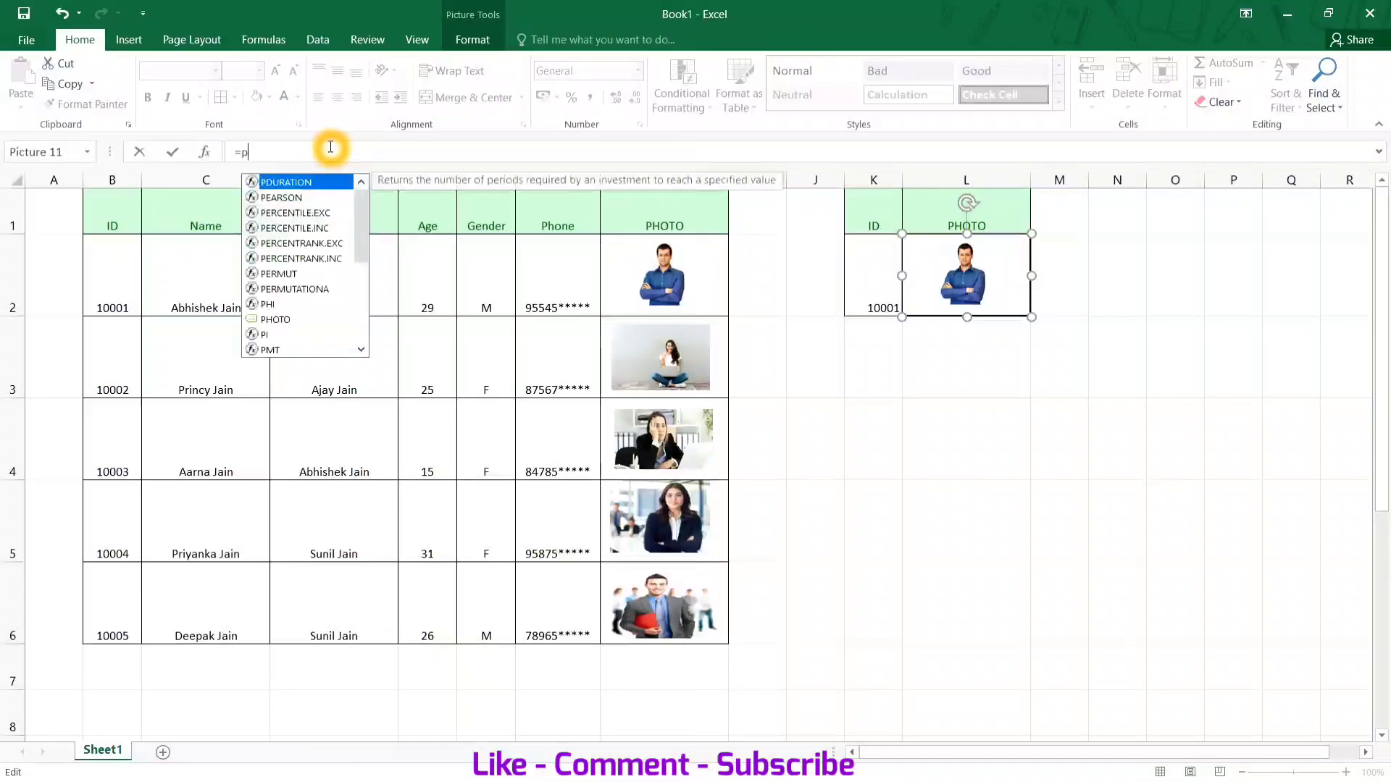
pyautogui.write('hoto')
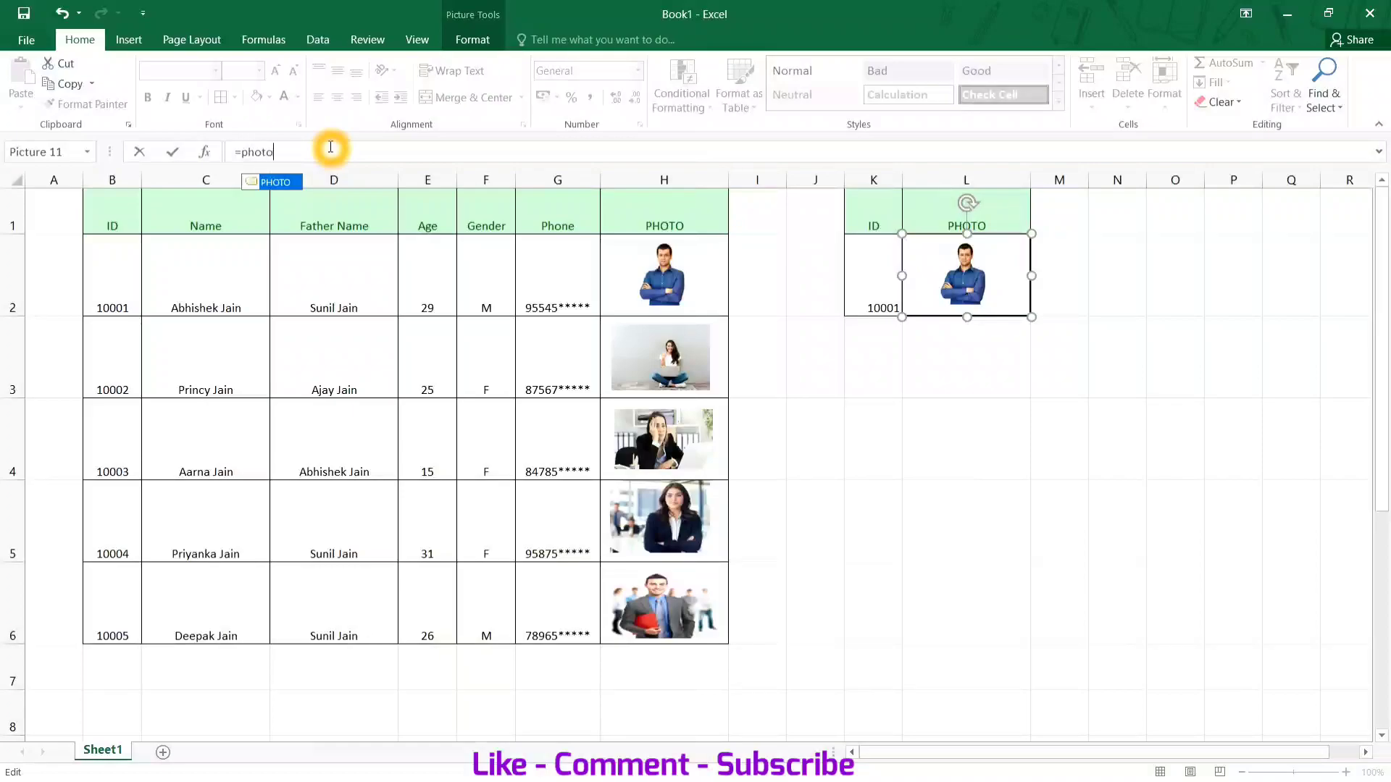
pyautogui.press('Return')
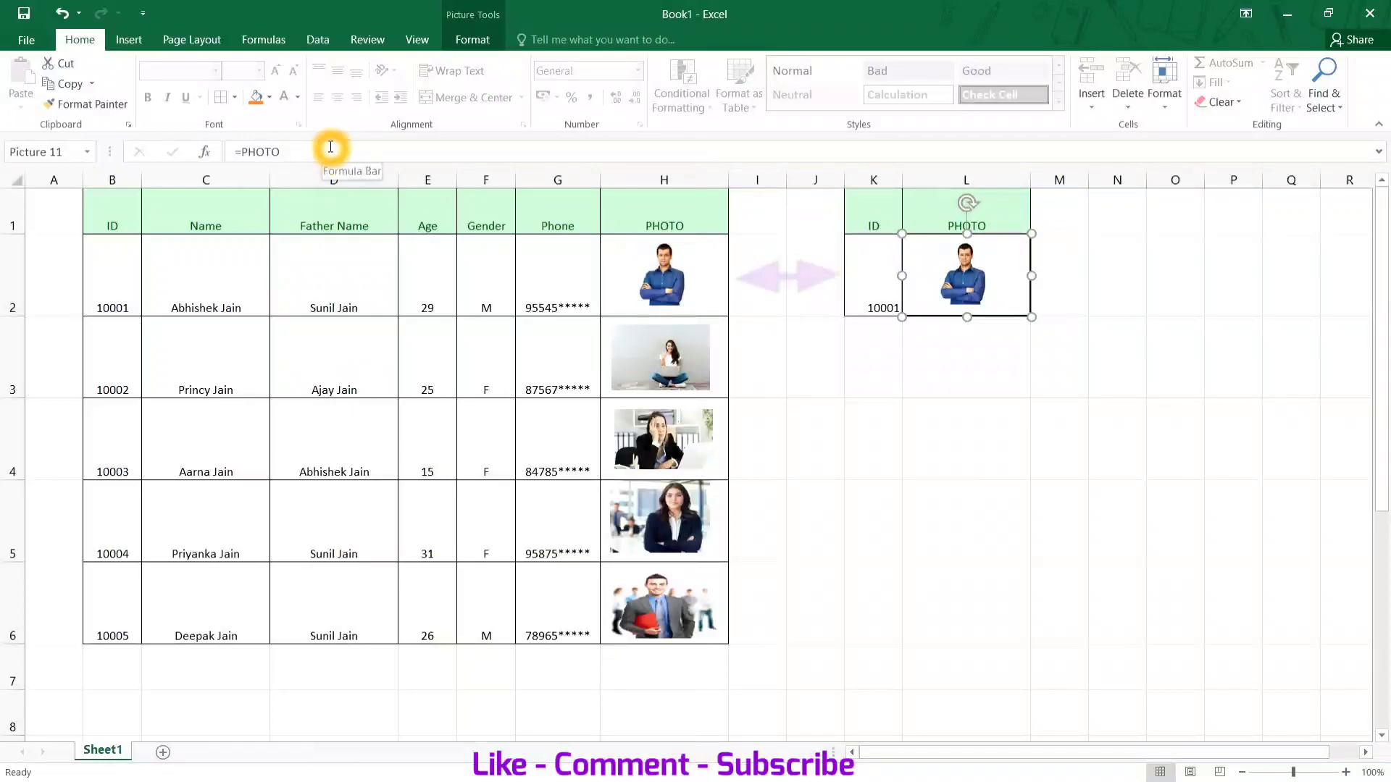
pyautogui.click(810, 409)
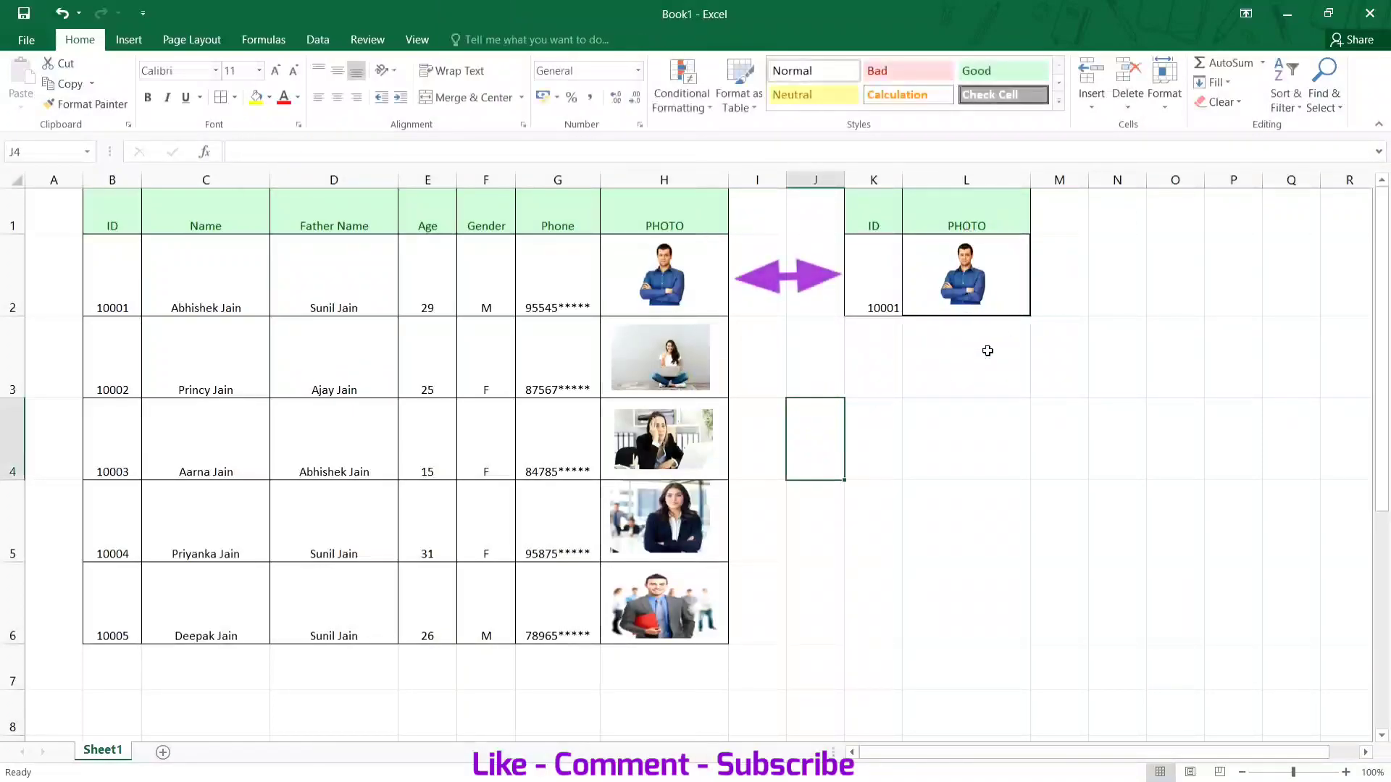
pyautogui.click(857, 279)
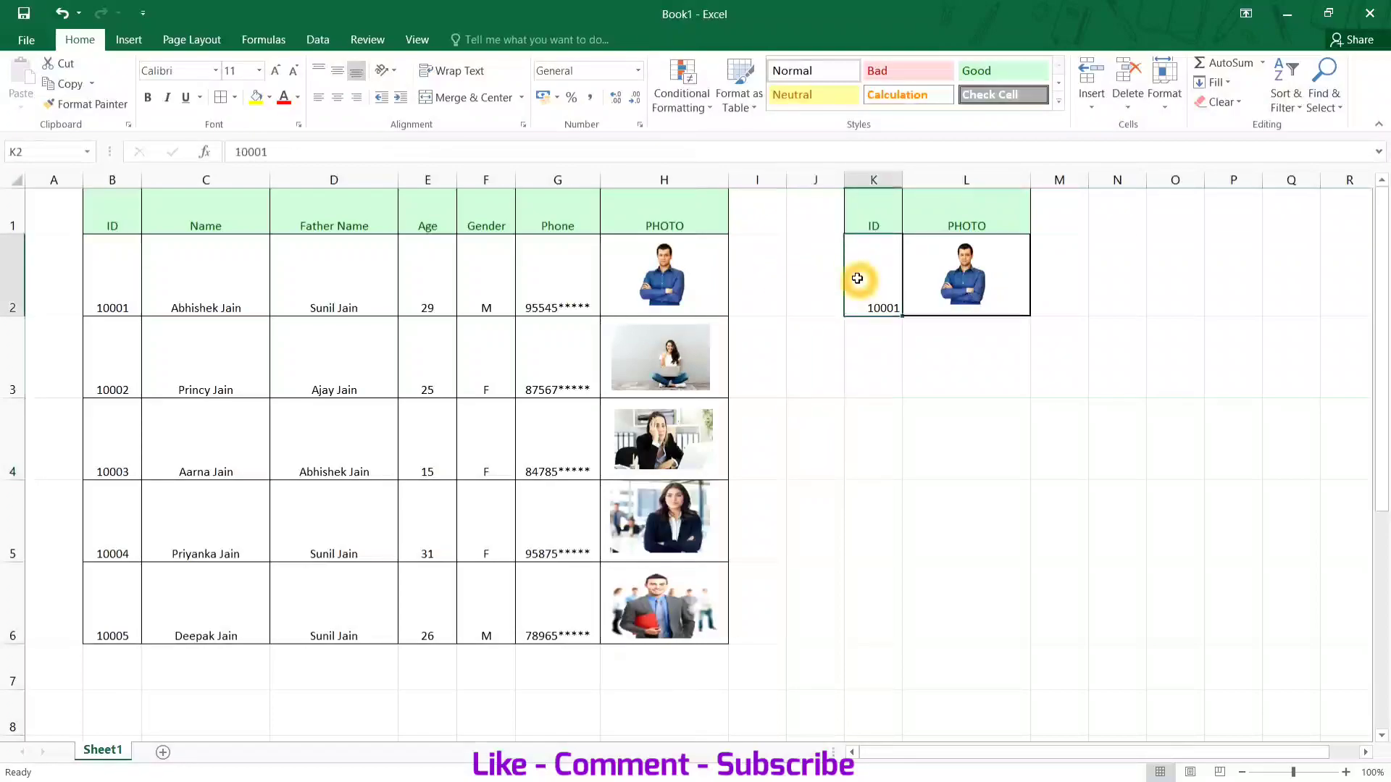
# Step: Enter ID 10002 in K2, then give K2 a List validation sourced from $B$2:$B$6
pyautogui.write('1')
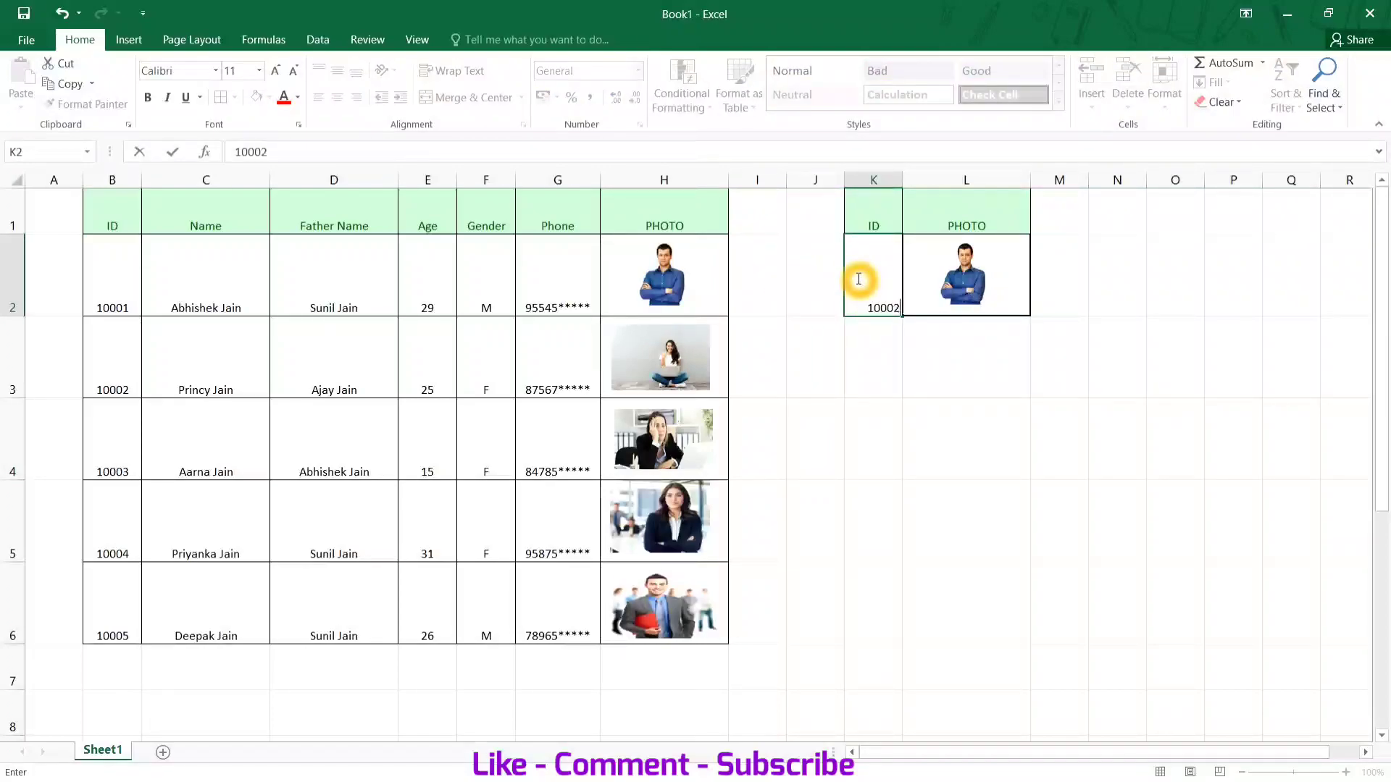
pyautogui.press('Return')
pyautogui.click(857, 279)
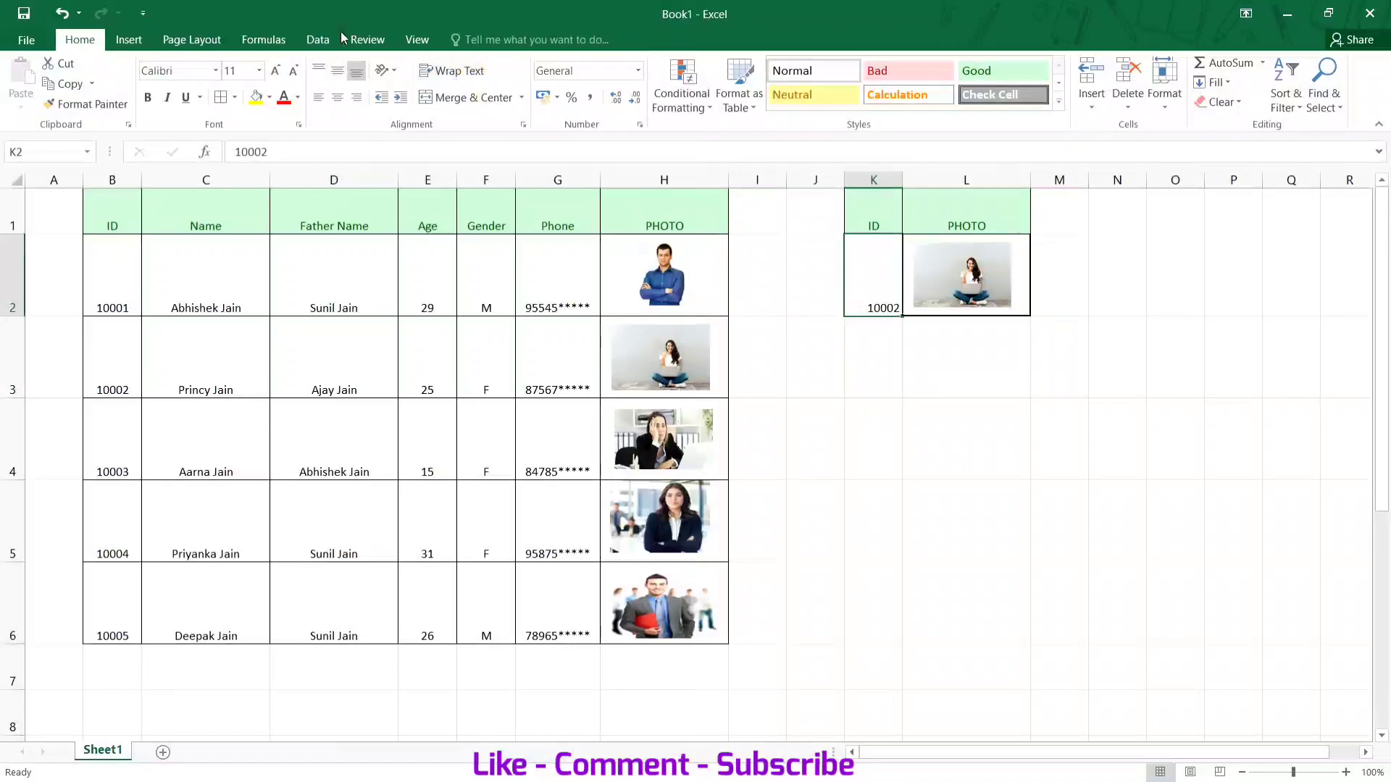
pyautogui.click(319, 40)
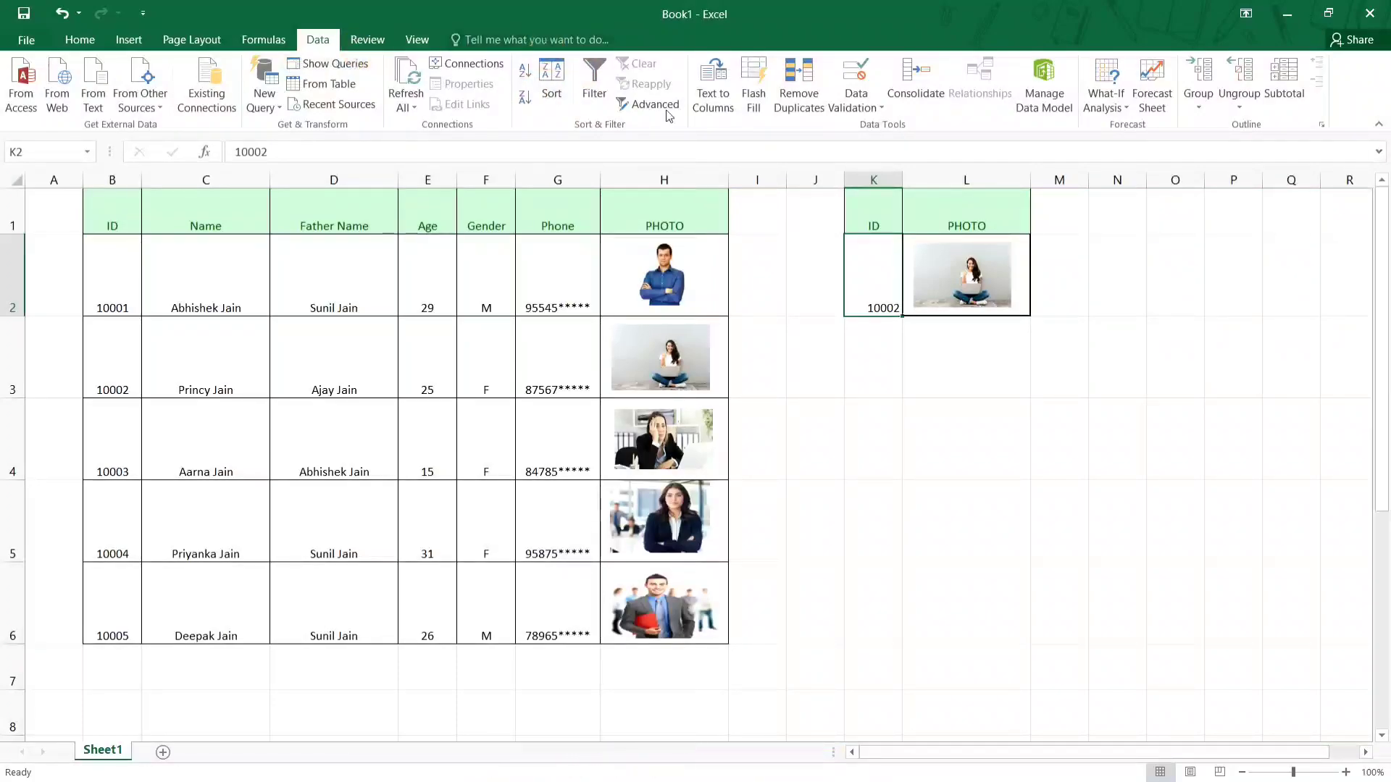
pyautogui.click(855, 72)
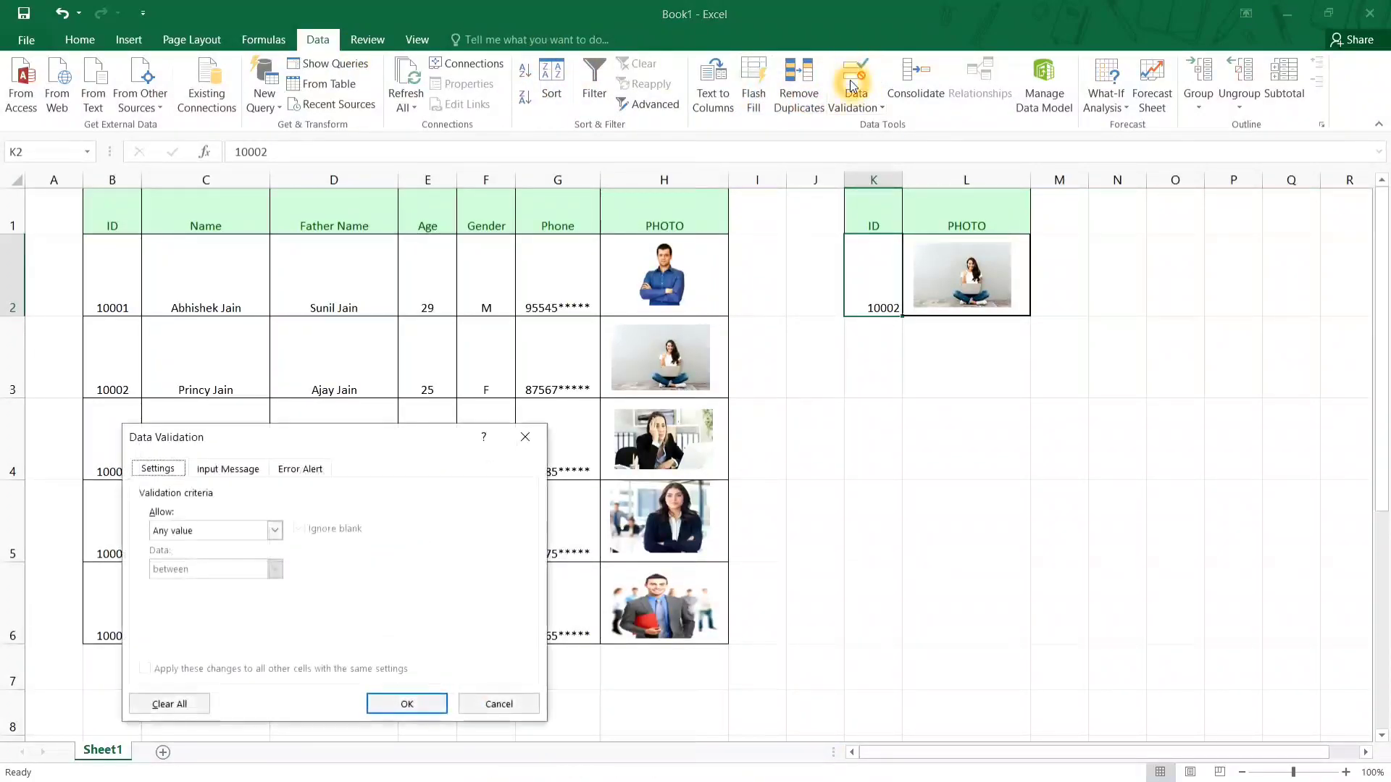
pyautogui.click(275, 532)
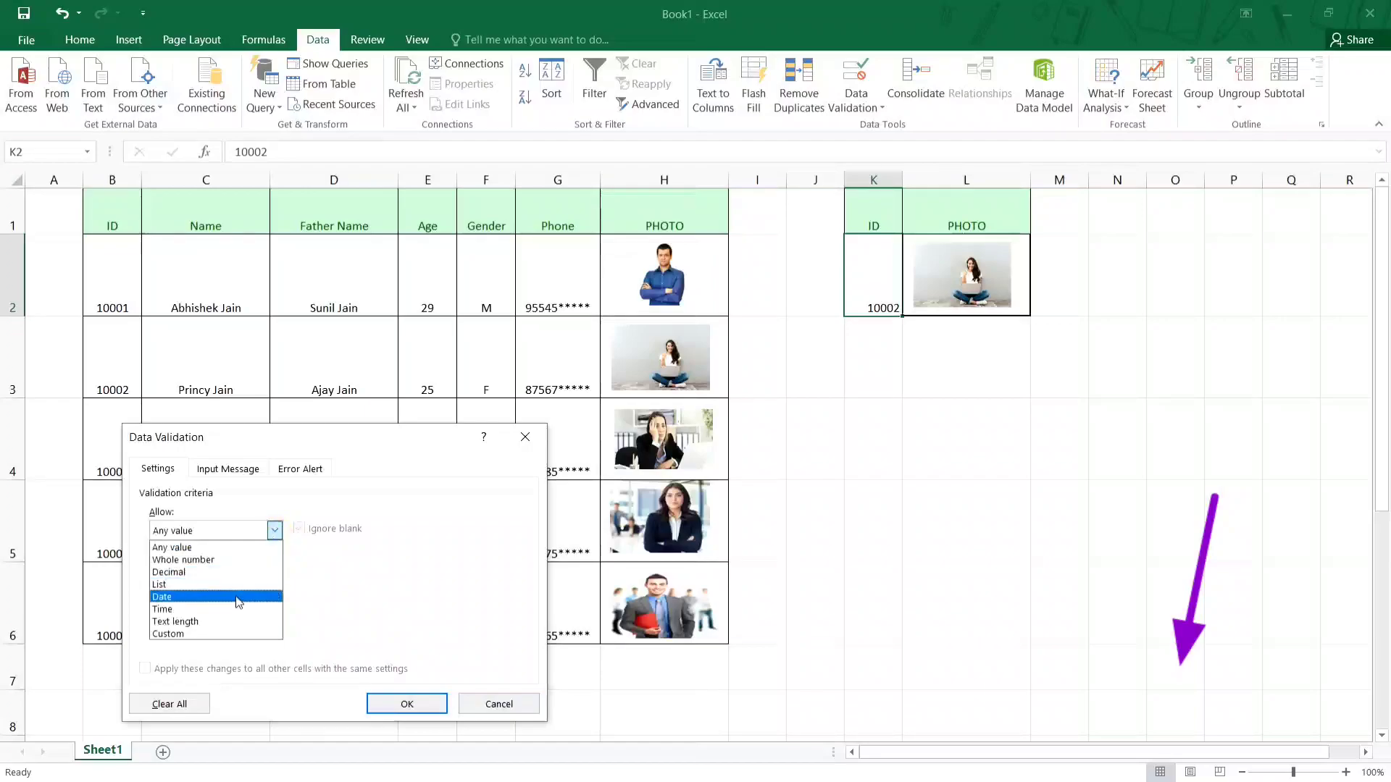
pyautogui.click(217, 583)
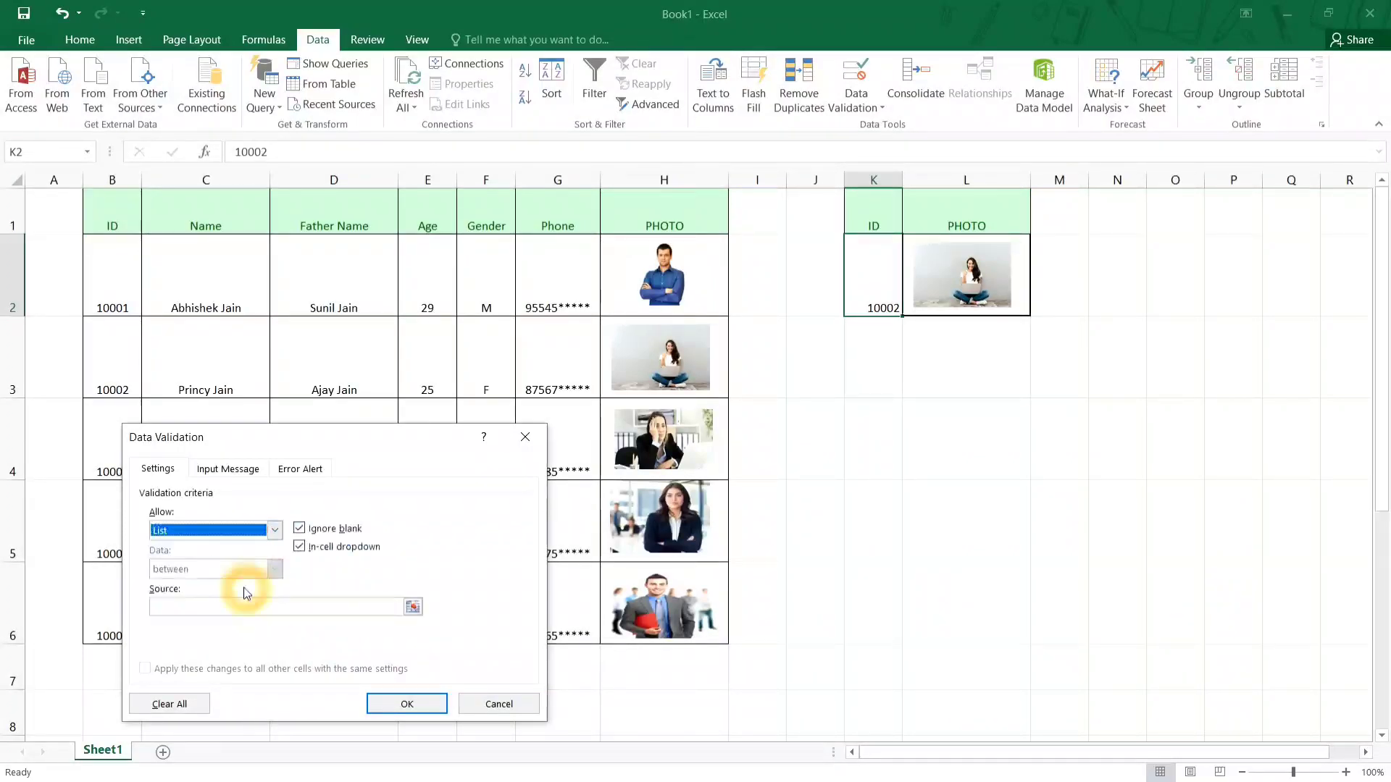
pyautogui.click(412, 607)
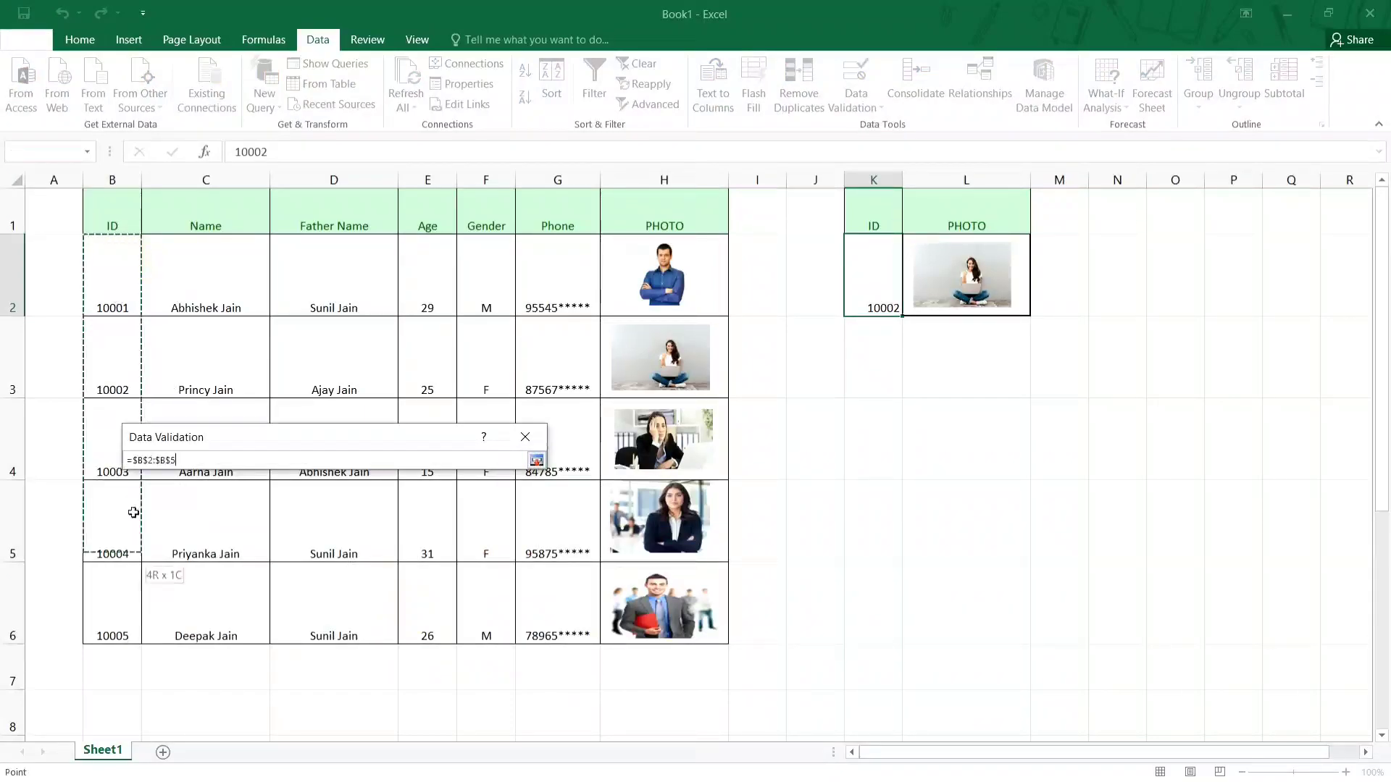
pyautogui.moveTo(124, 261); pyautogui.dragTo(116, 577)
pyautogui.press('Return')
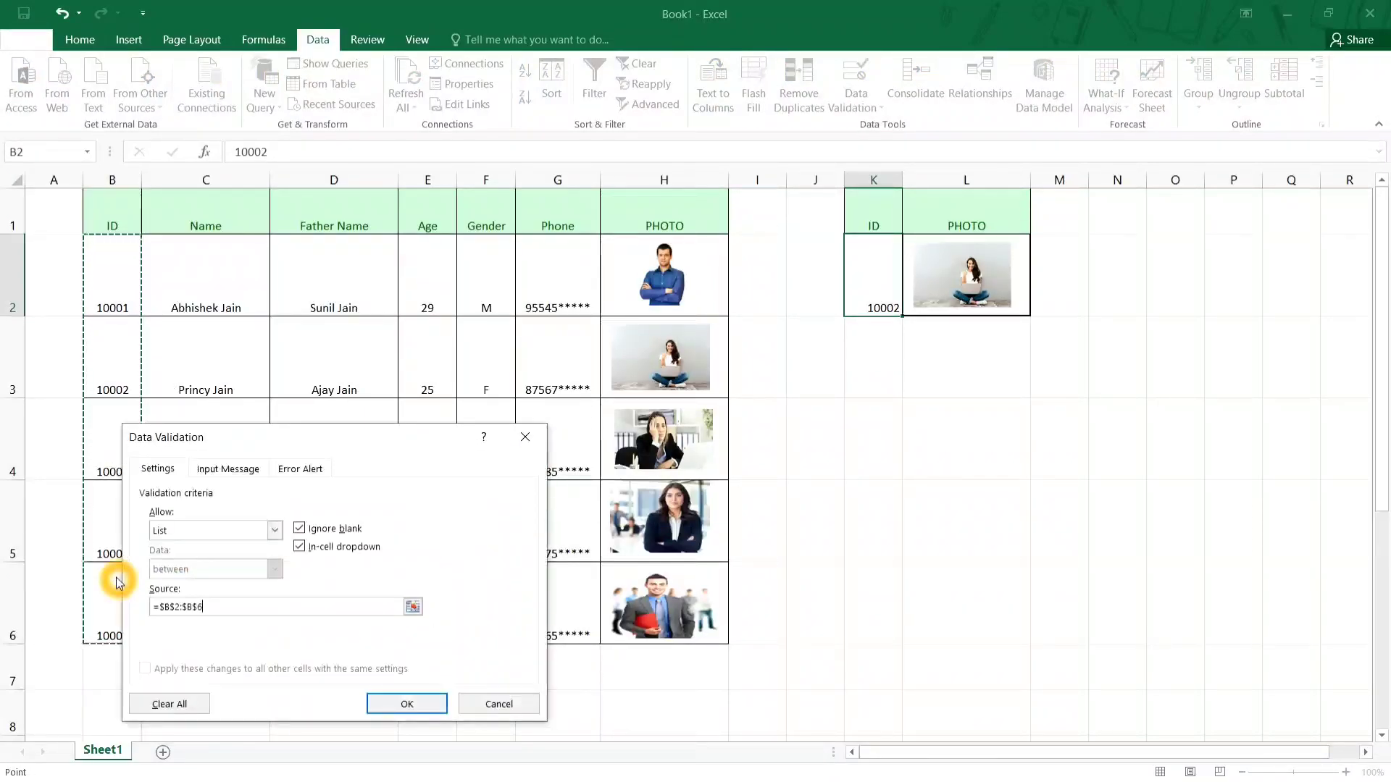
pyautogui.click(407, 702)
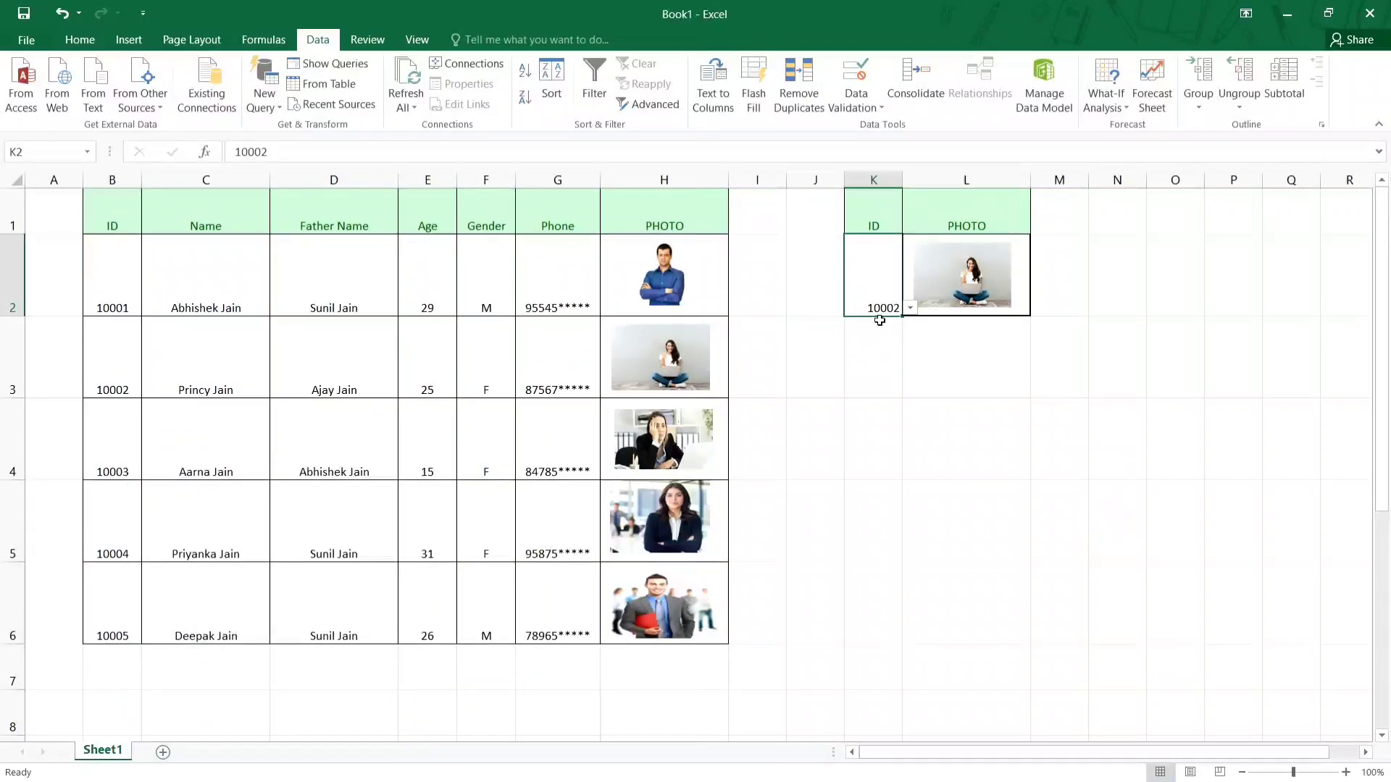
# Step: Test the K2 dropdown with IDs 10004, 10005 and 10003, then select cell L4
pyautogui.click(910, 309)
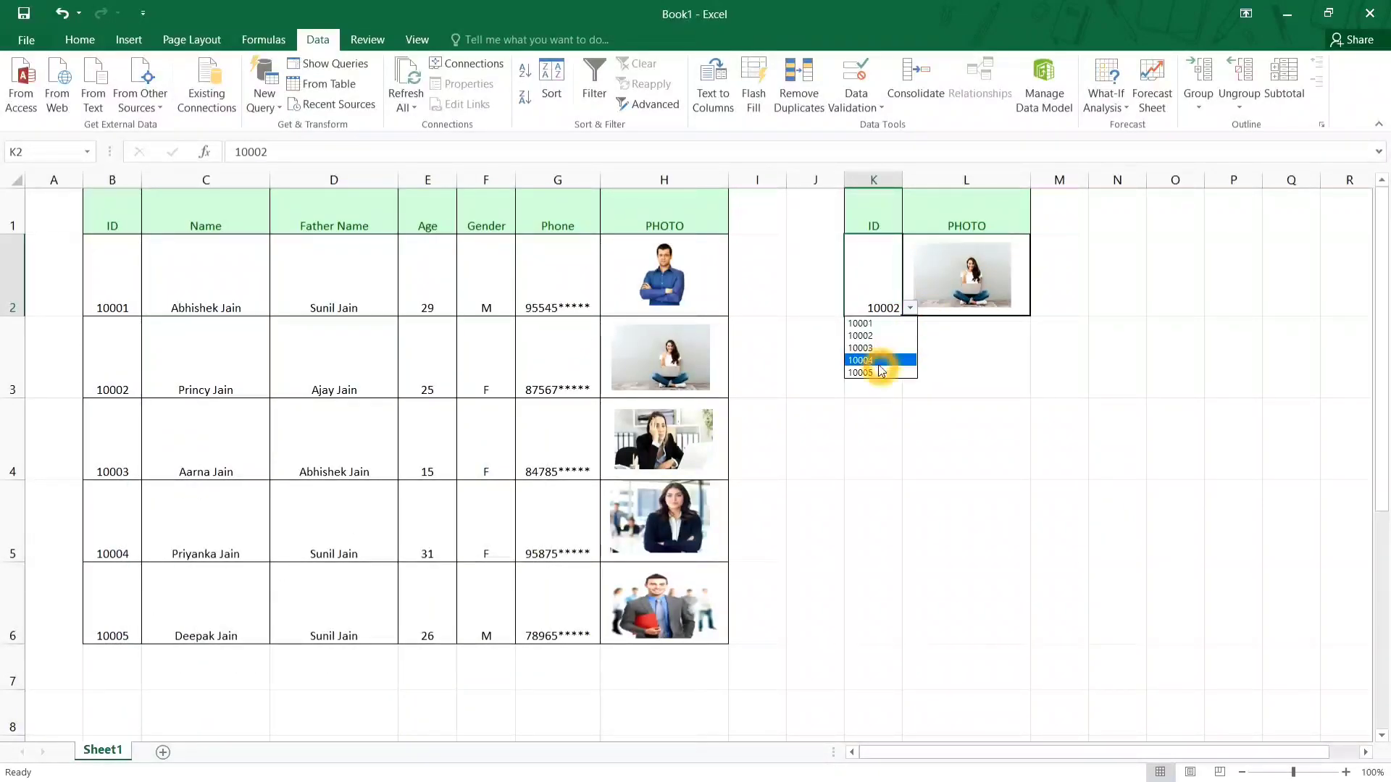
pyautogui.click(879, 362)
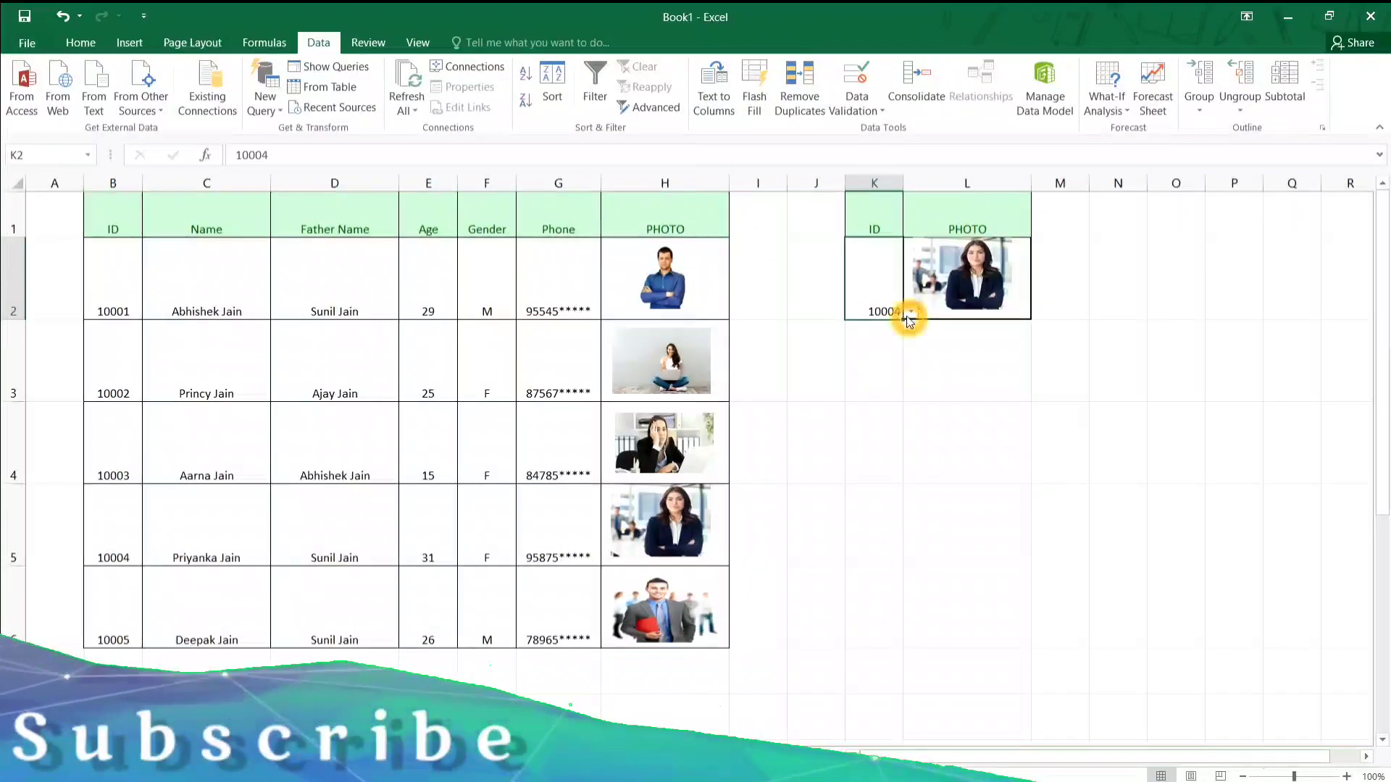
pyautogui.click(911, 312)
pyautogui.click(878, 371)
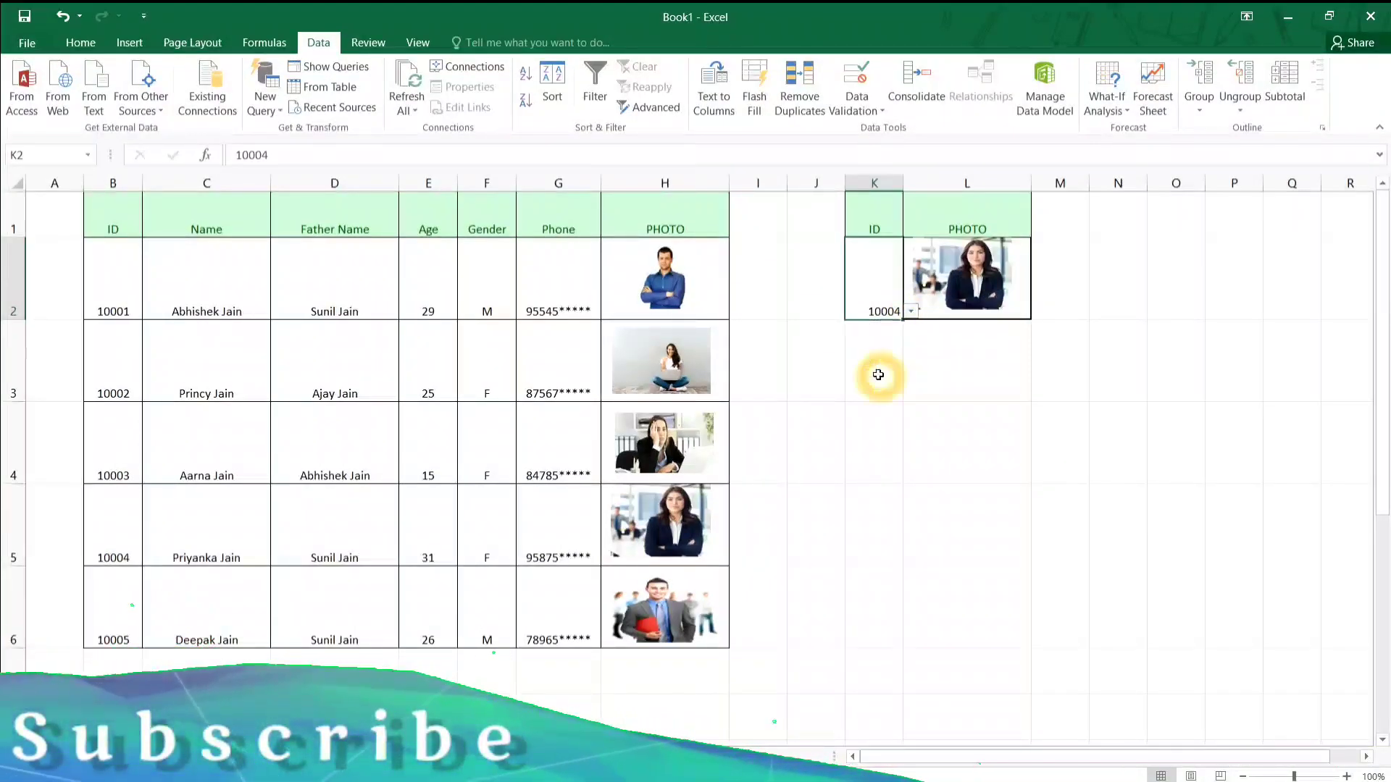
pyautogui.click(911, 311)
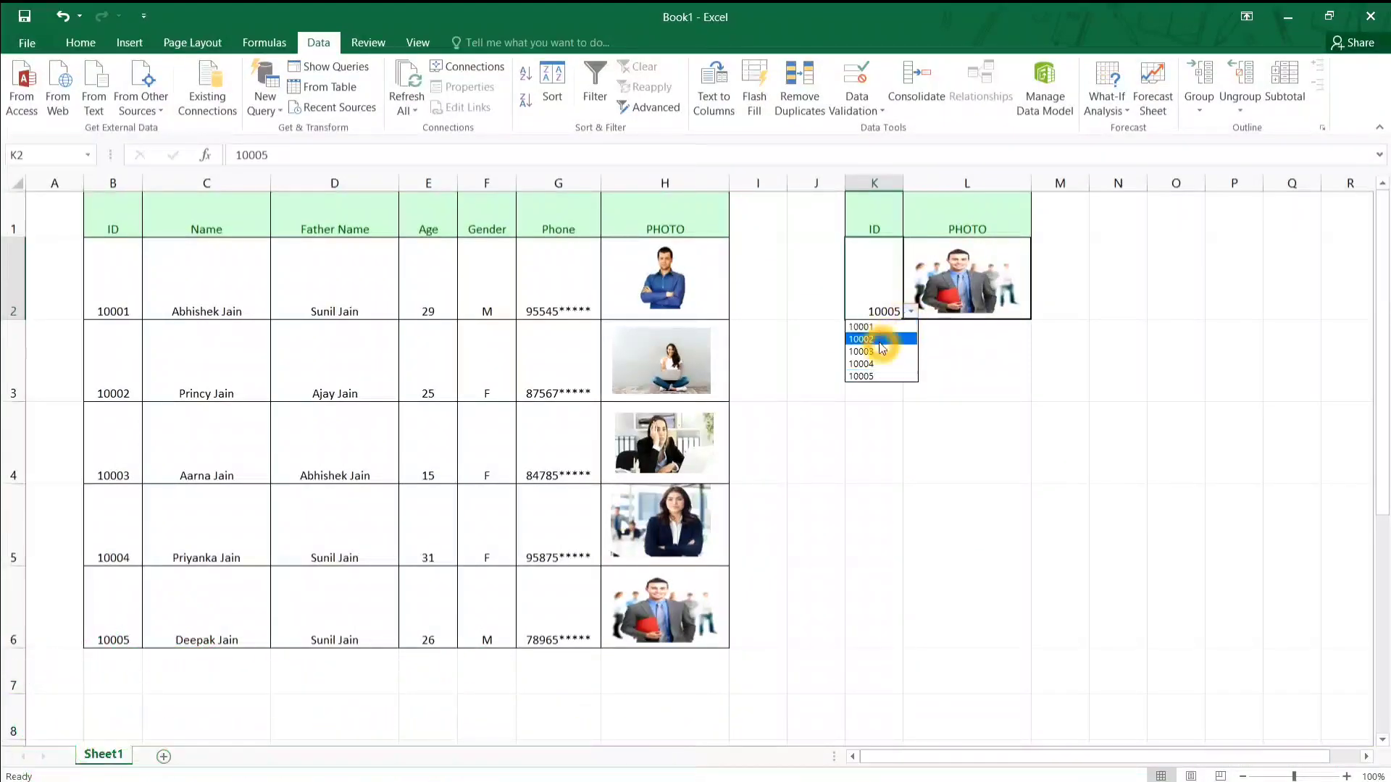
pyautogui.click(879, 352)
pyautogui.click(894, 372)
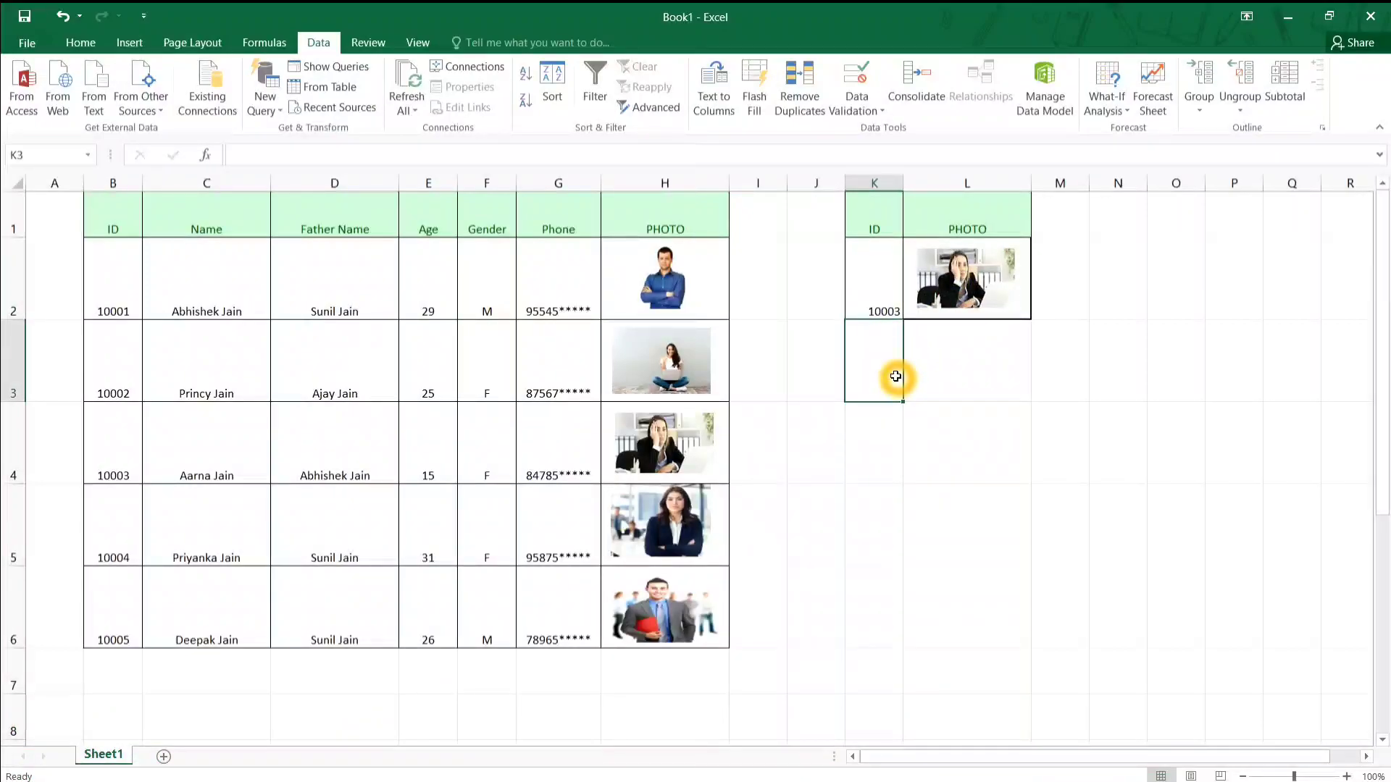
pyautogui.click(972, 417)
# Step: Type a note in L4 saying we will create ID cards of all these employees
pyautogui.write('Ba')
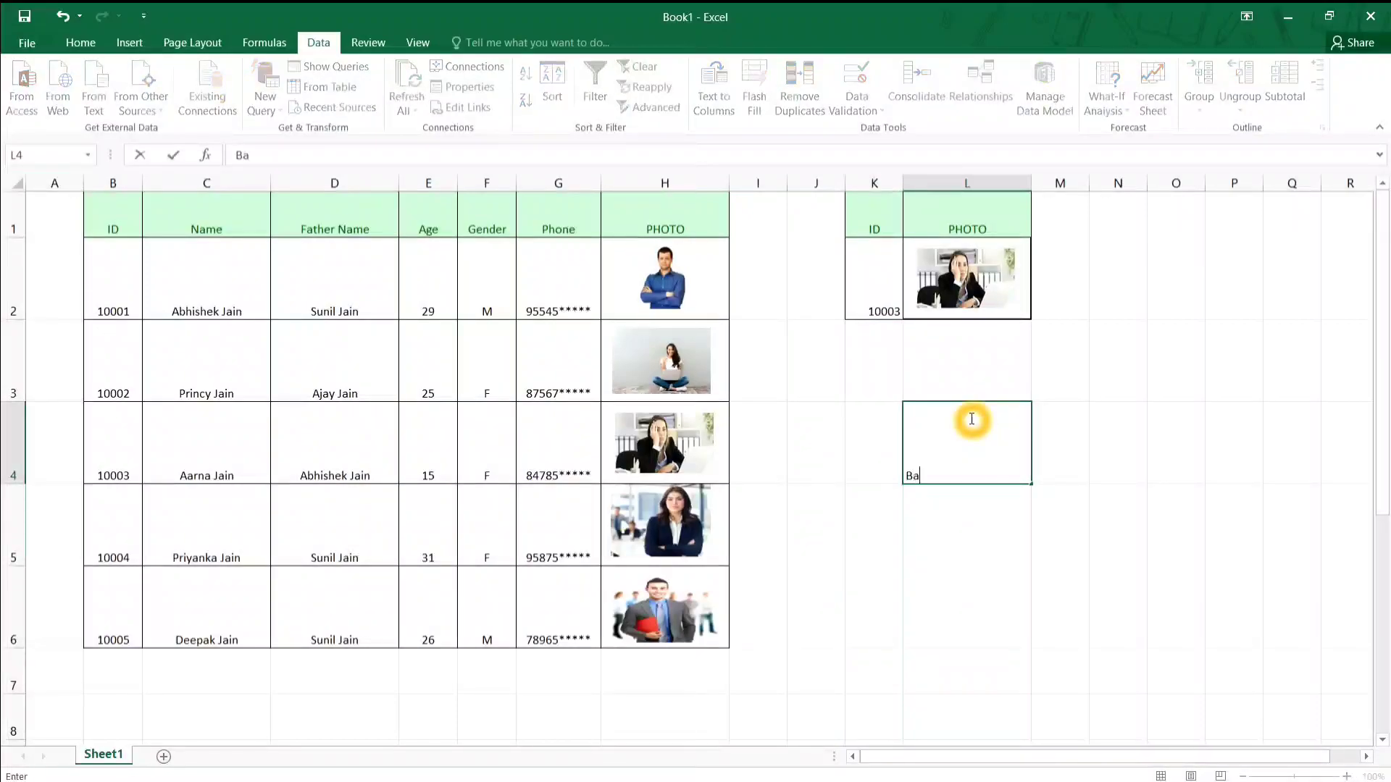
pyautogui.write('sed')
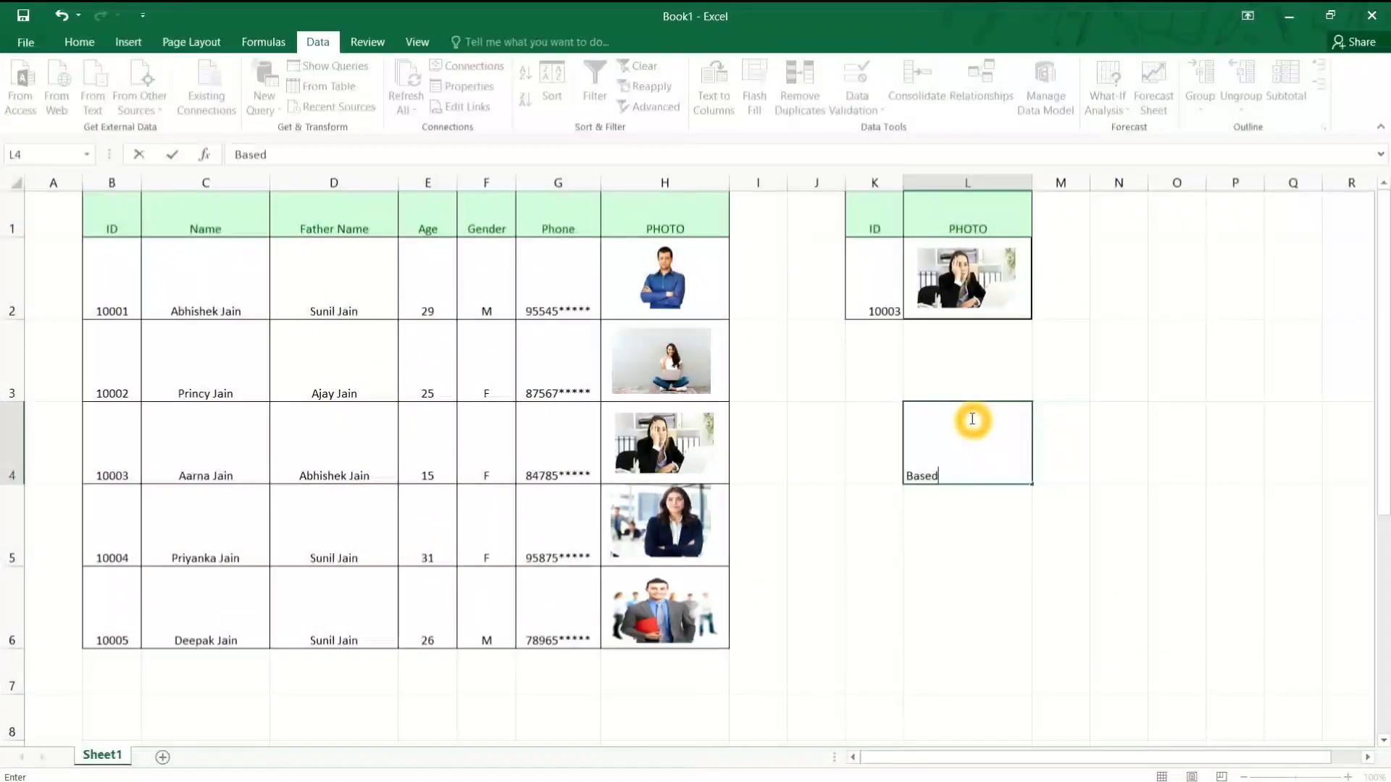
pyautogui.write(' on this')
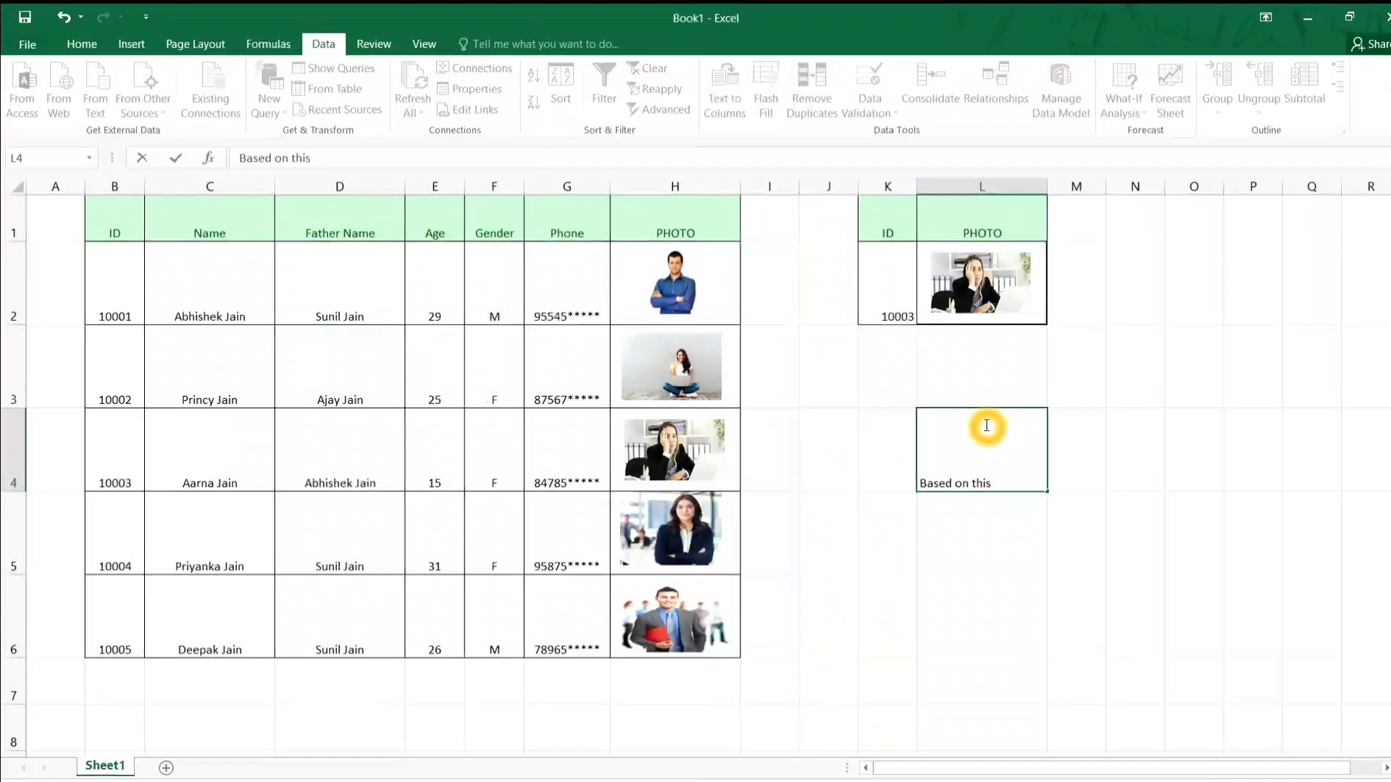
pyautogui.write('formula and')
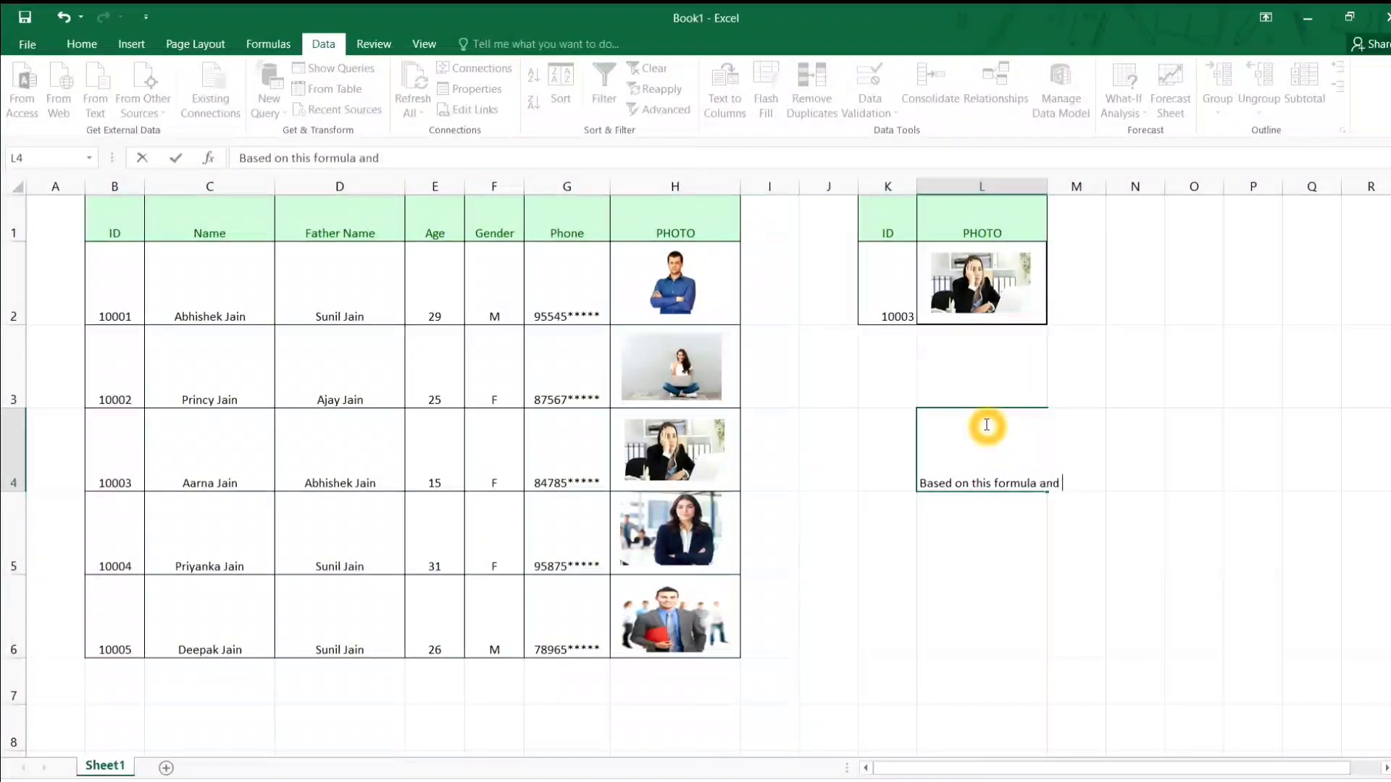
pyautogui.write('M s Excel,')
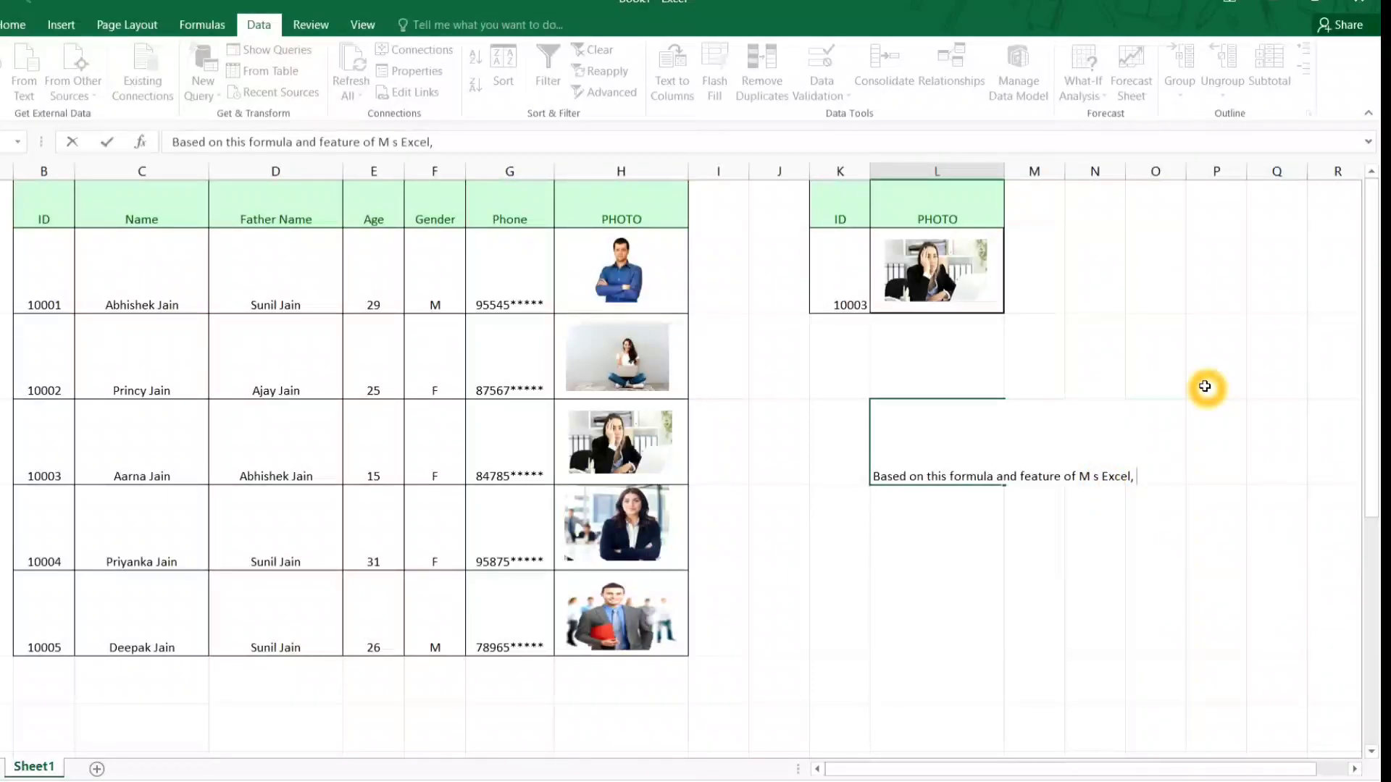
pyautogui.write('we ha')
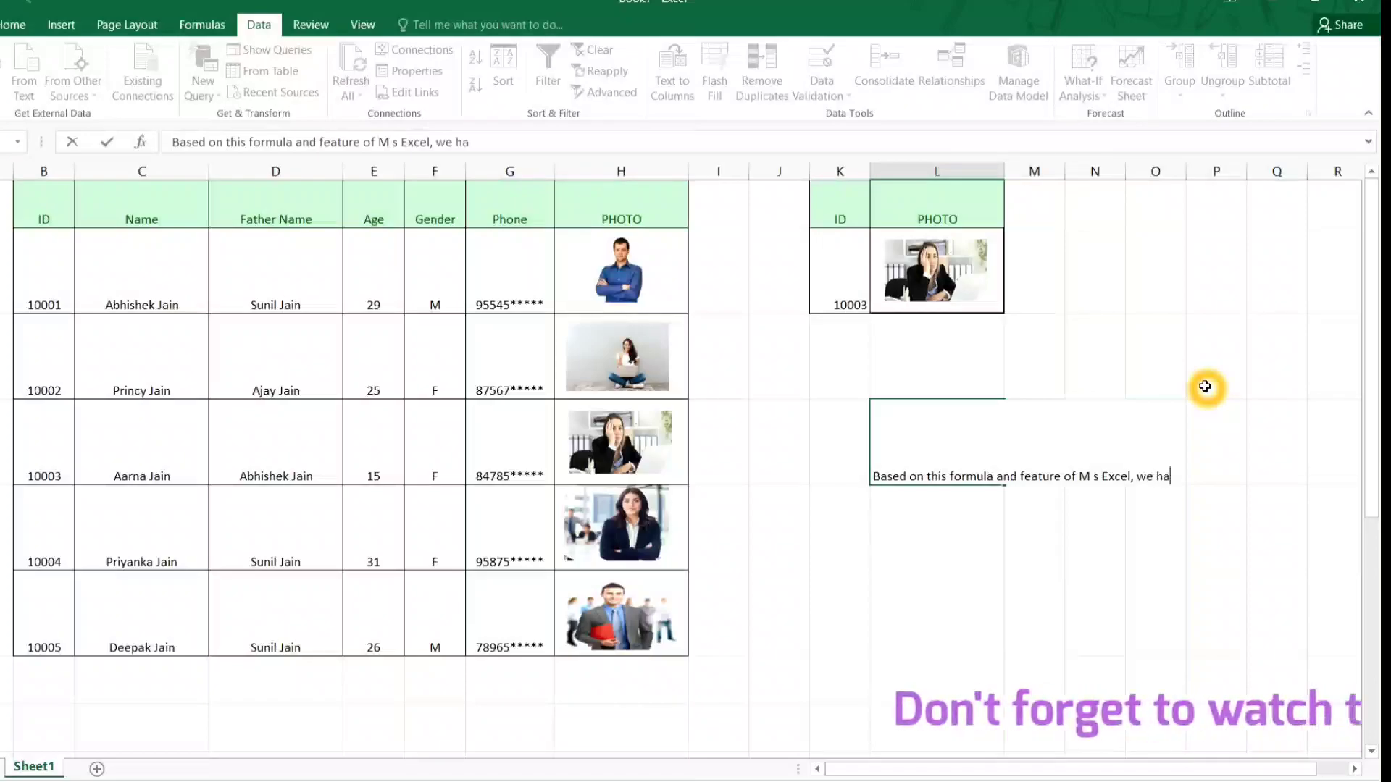
pyautogui.write('ve to create')
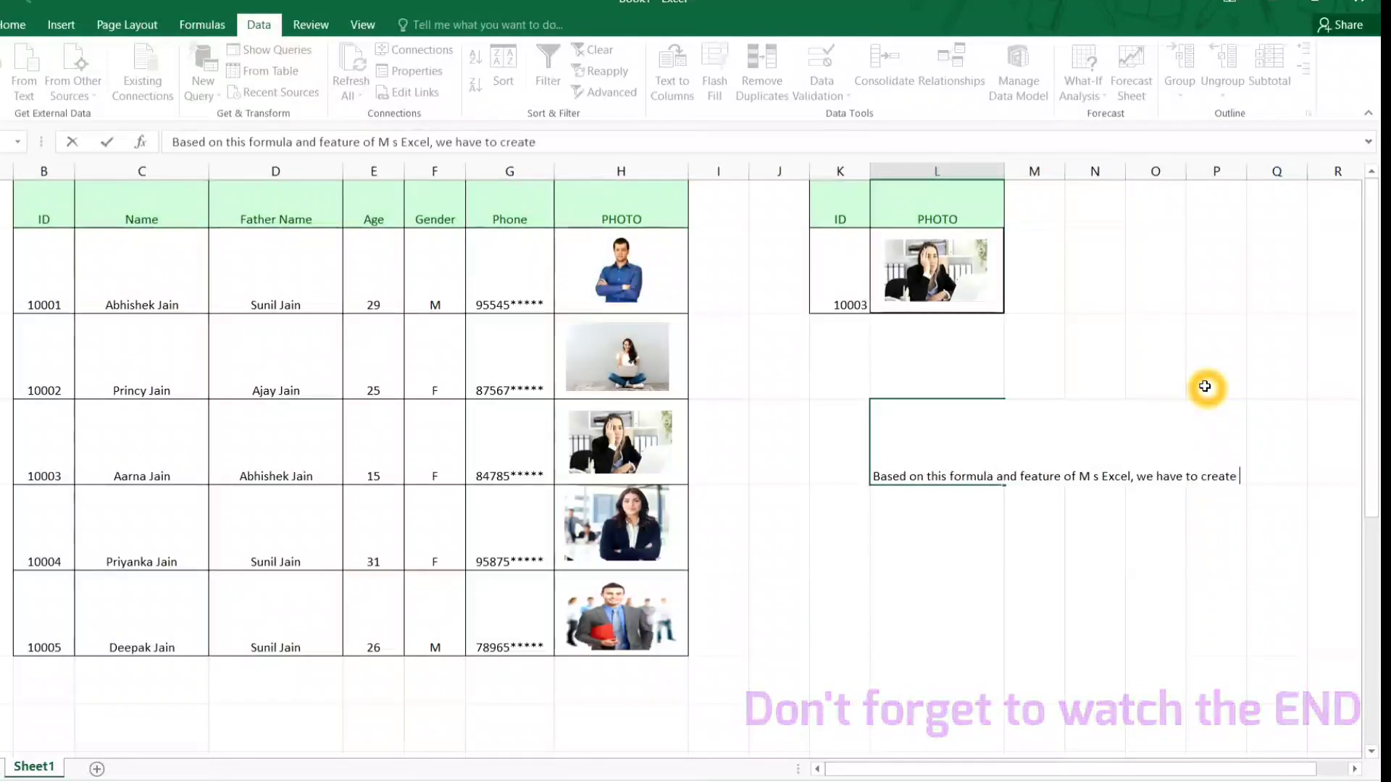
pyautogui.press('BackSpace')
pyautogui.press('BackSpace')
pyautogui.press('BackSpace')
pyautogui.press('BackSpace')
pyautogui.press('BackSpace')
pyautogui.press('BackSpace')
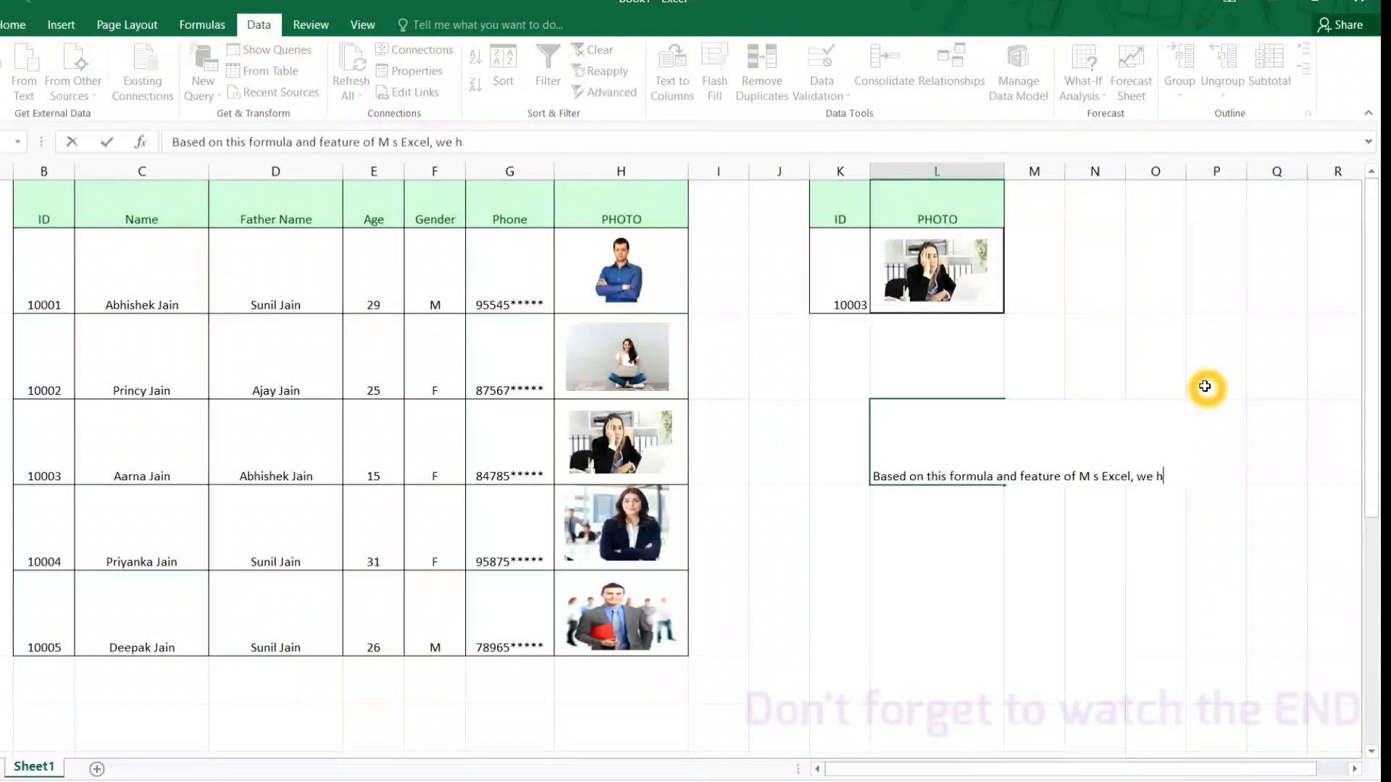
pyautogui.press('BackSpace')
pyautogui.write('will cr')
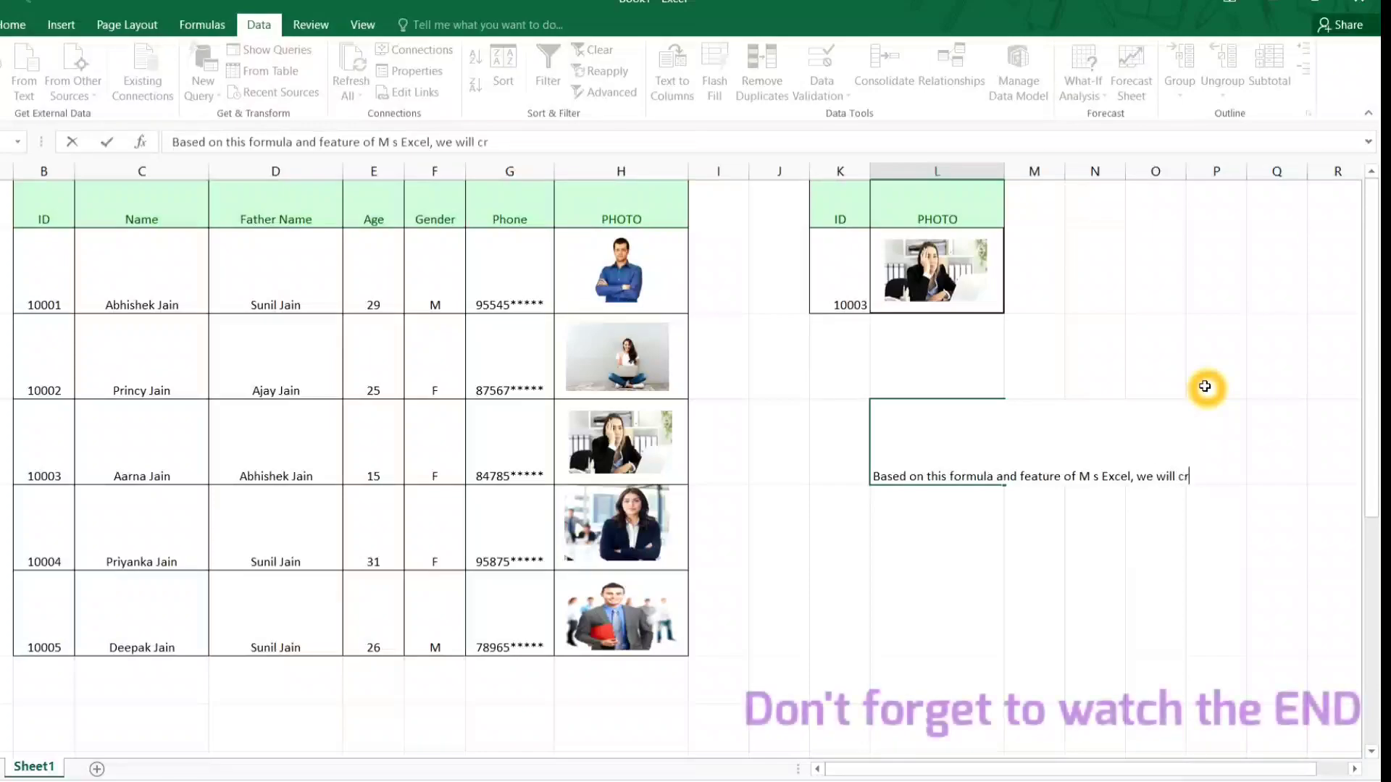
pyautogui.write('eate ID Card')
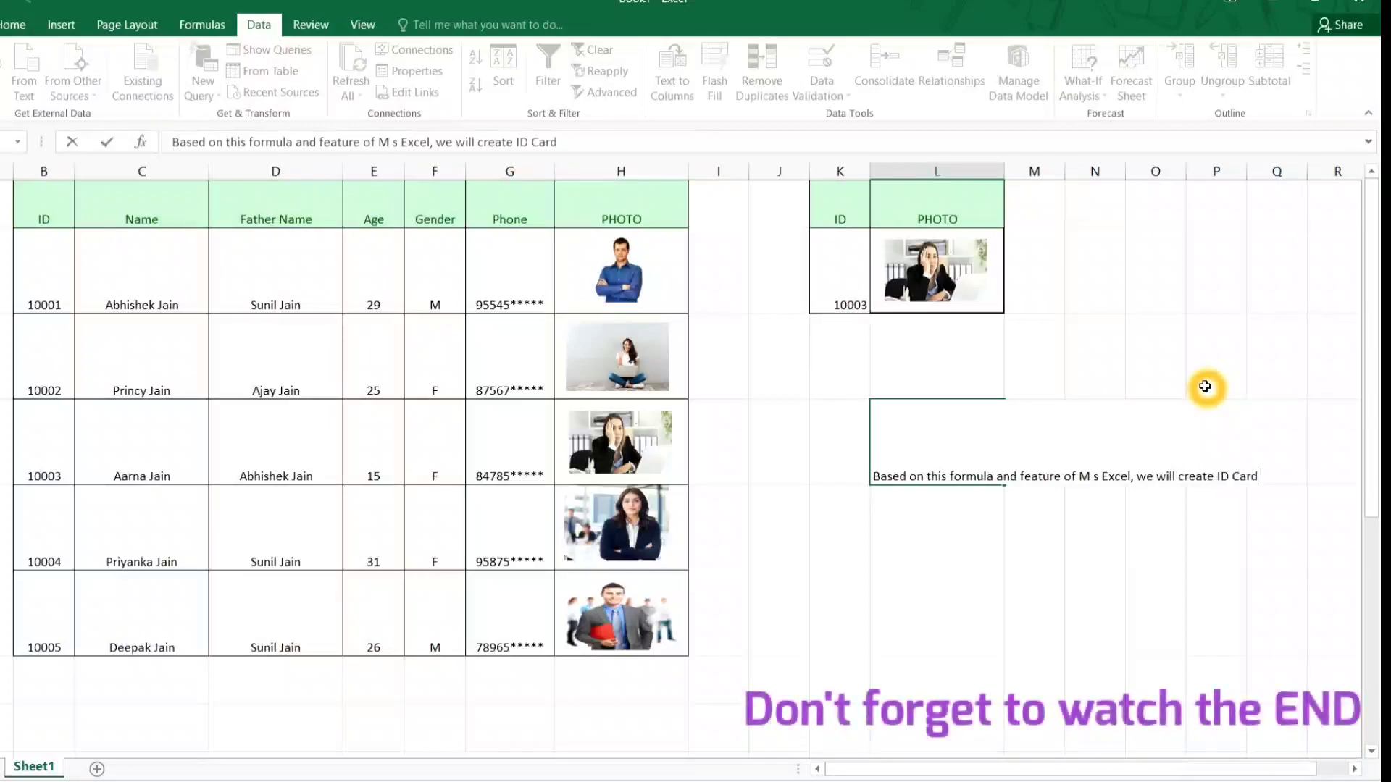
pyautogui.write('s of all these ')
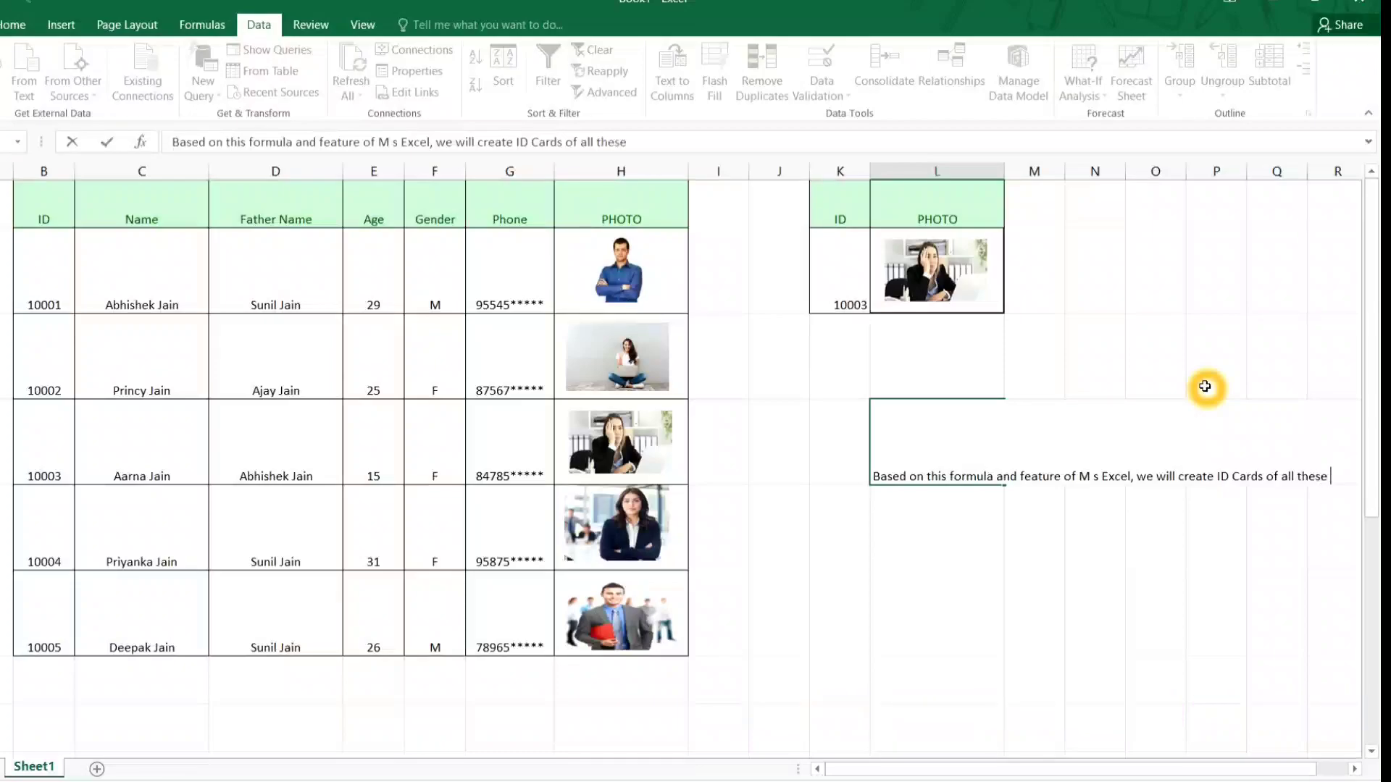
pyautogui.write('employee')
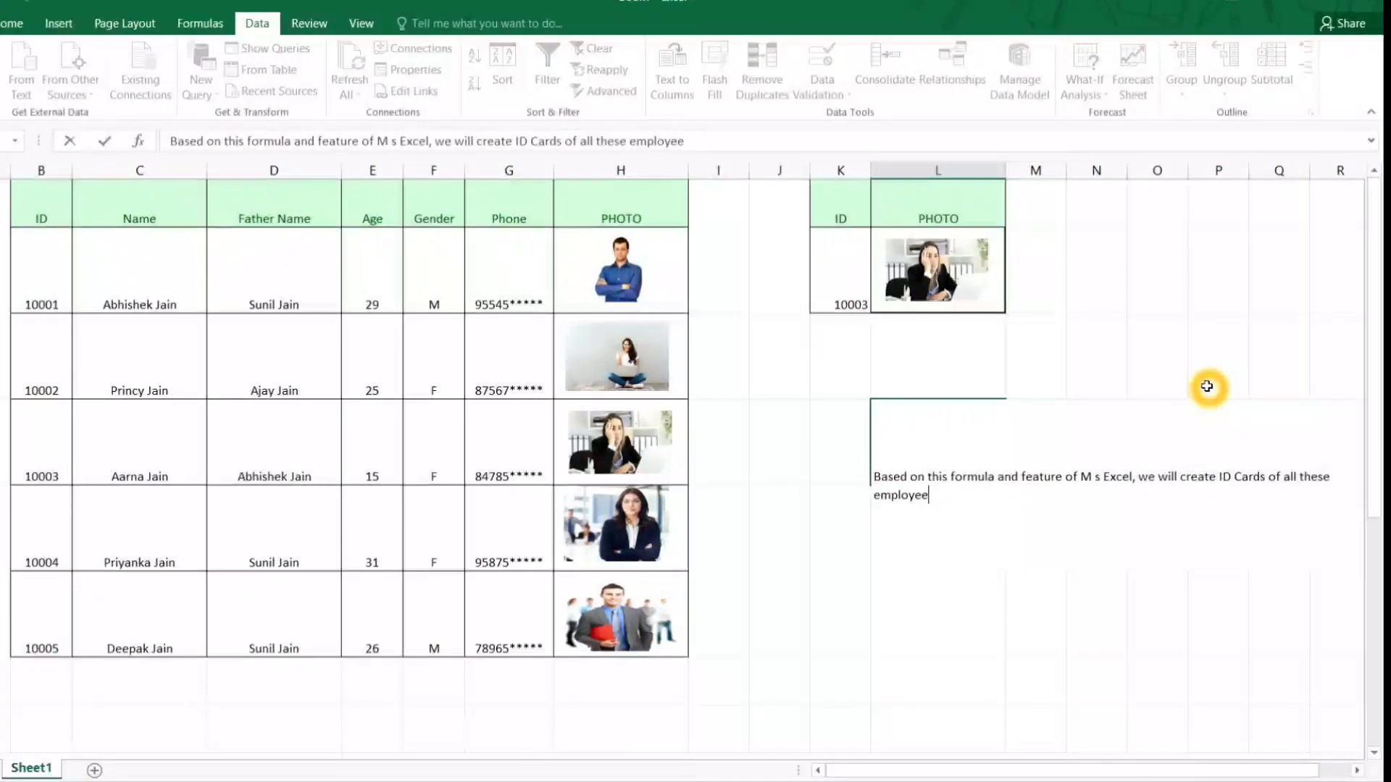
pyautogui.press('Return')
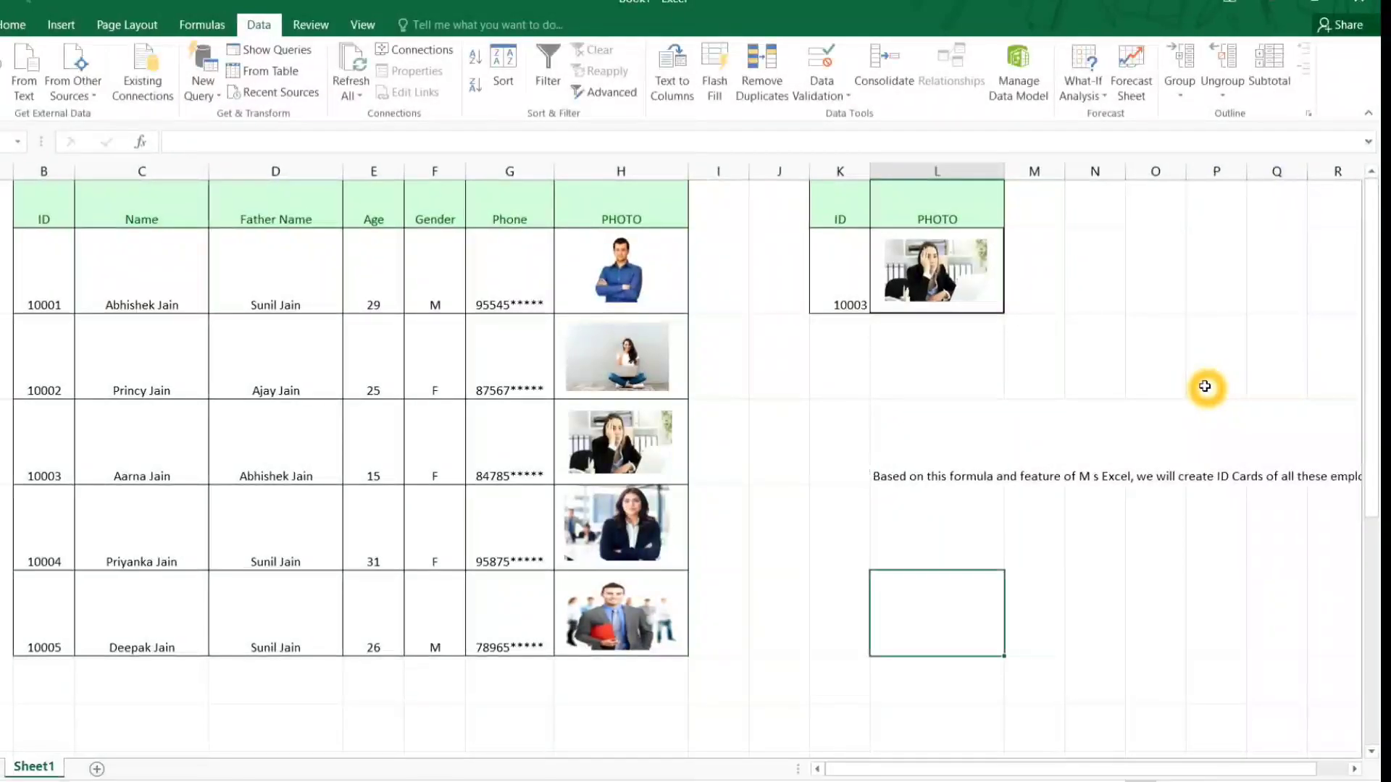
# Step: Add a follow-up note in L5 saying this will be done in the next video
pyautogui.write('This we w')
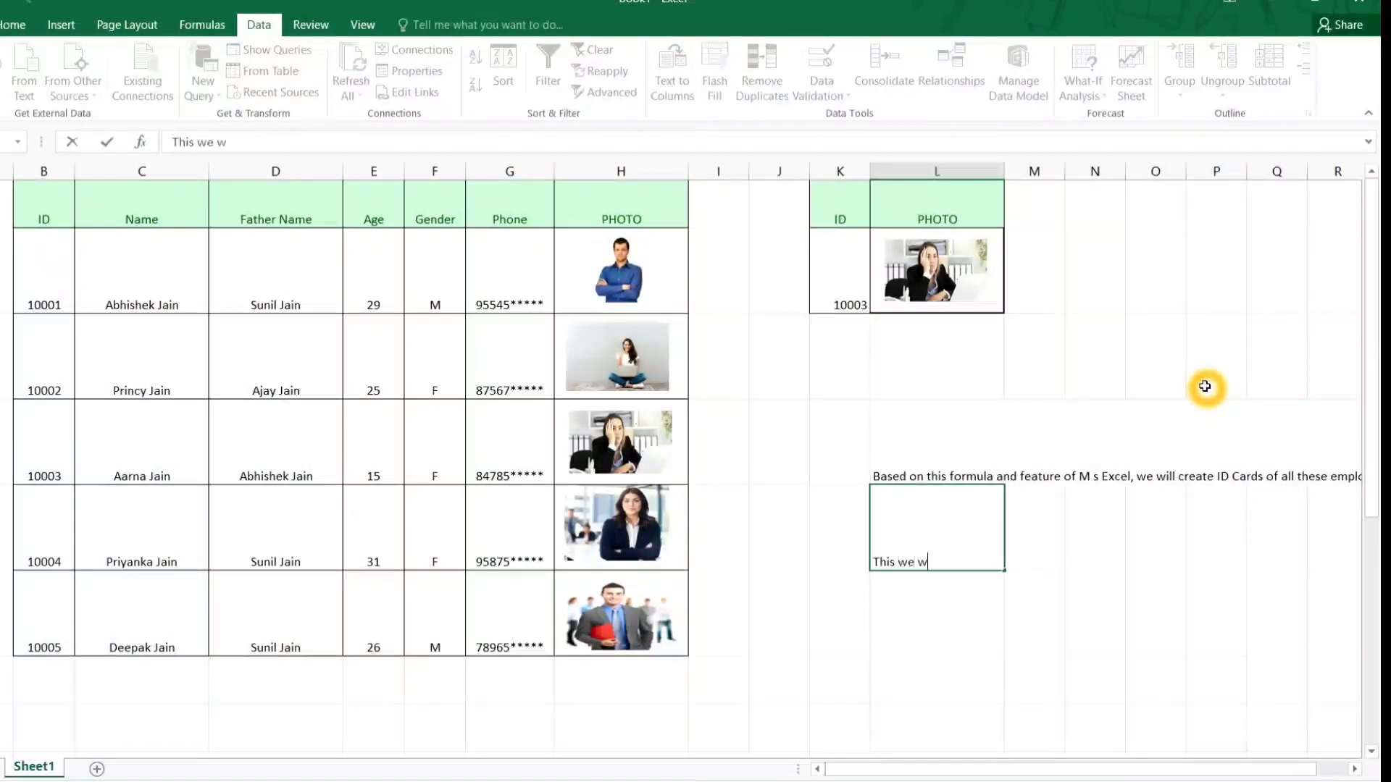
pyautogui.write('ill do in our next video,')
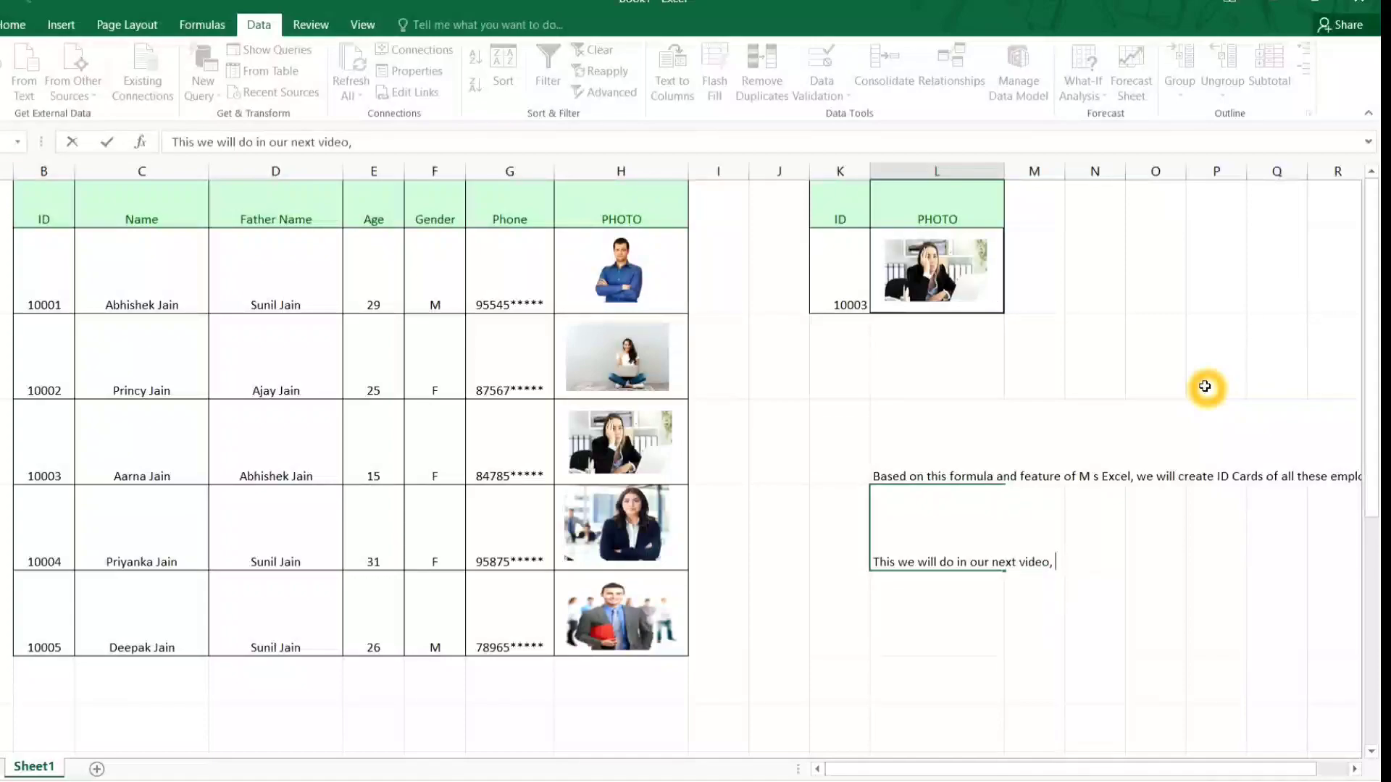
pyautogui.write(' that will be')
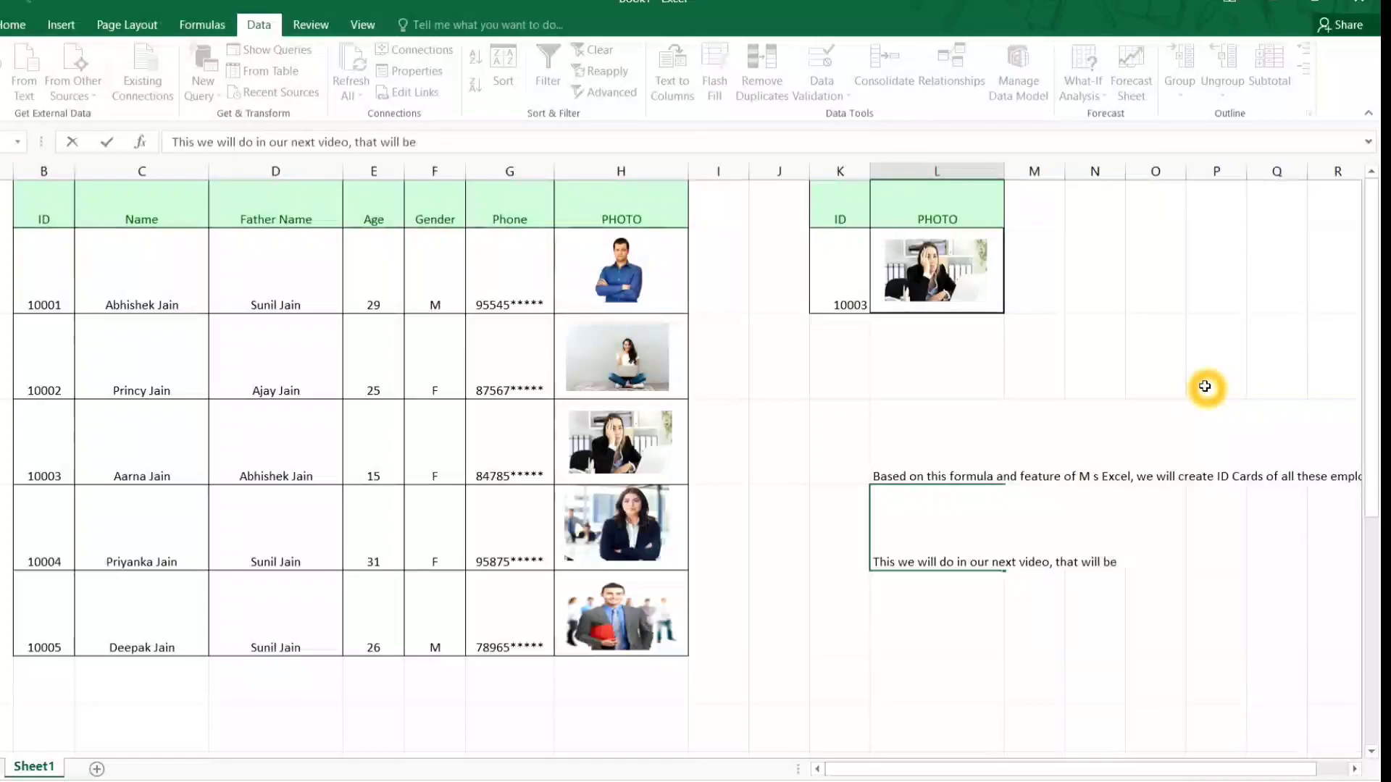
pyautogui.write(' very interesting.. To make sure to w')
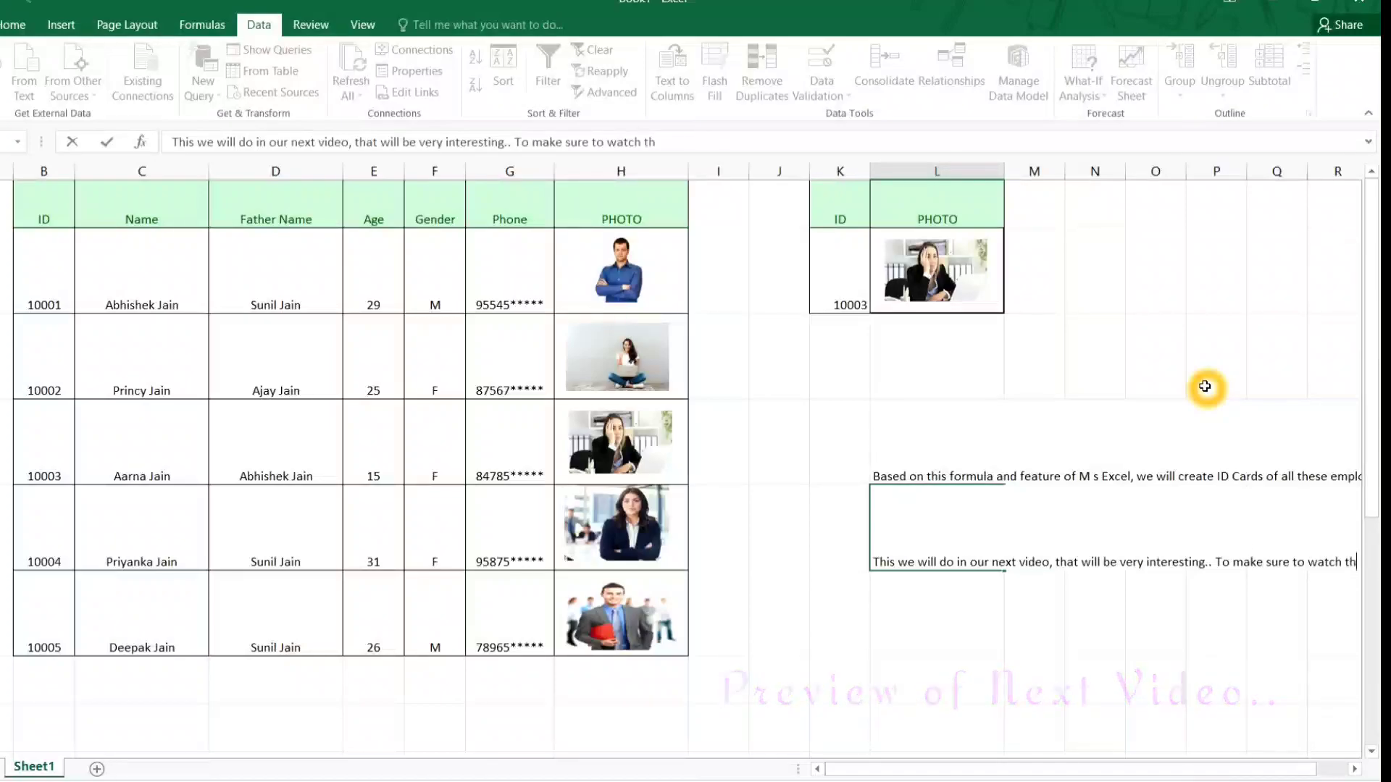
pyautogui.write('at.')
pyautogui.press('Return')
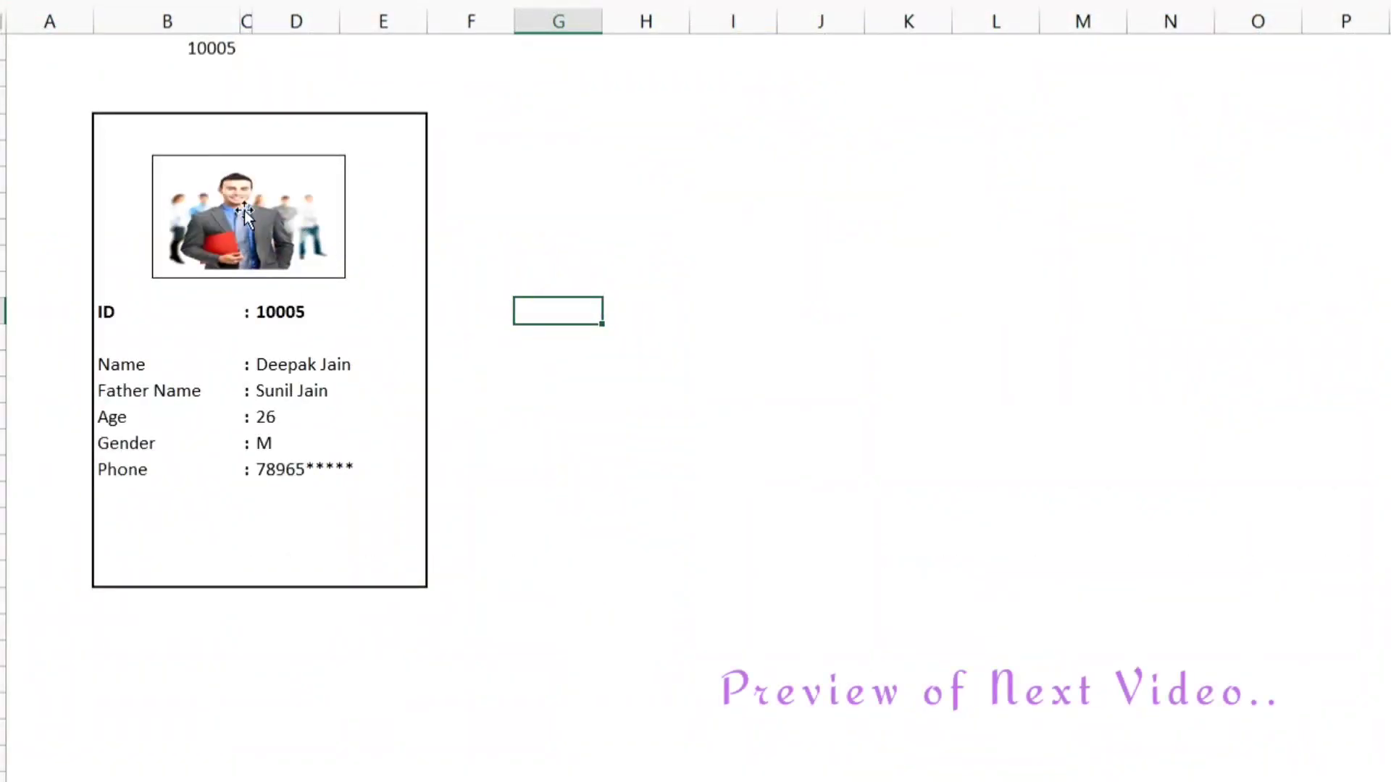
# Step: On the ID card, switch the B1 employee ID through 10002, 10003 and 10004
pyautogui.click(217, 47)
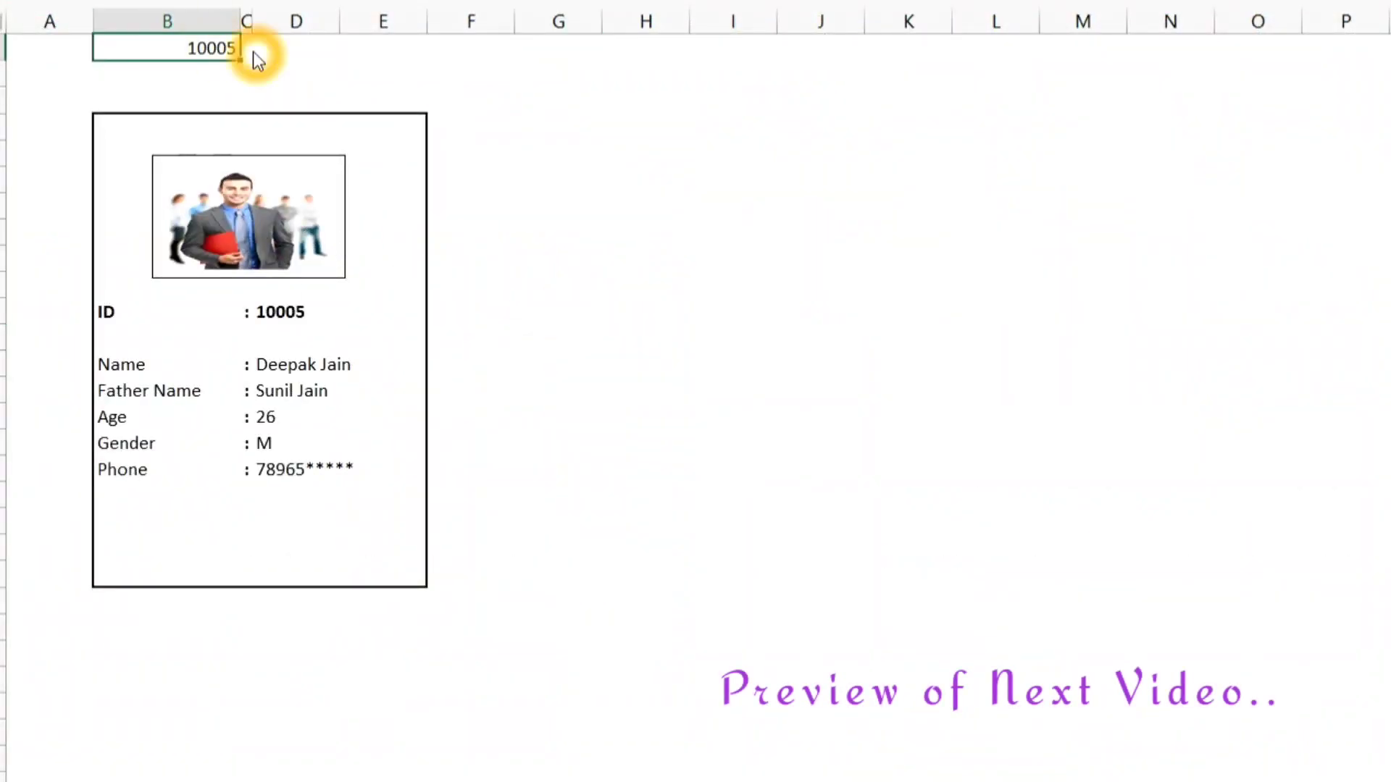
pyautogui.click(248, 48)
pyautogui.click(212, 91)
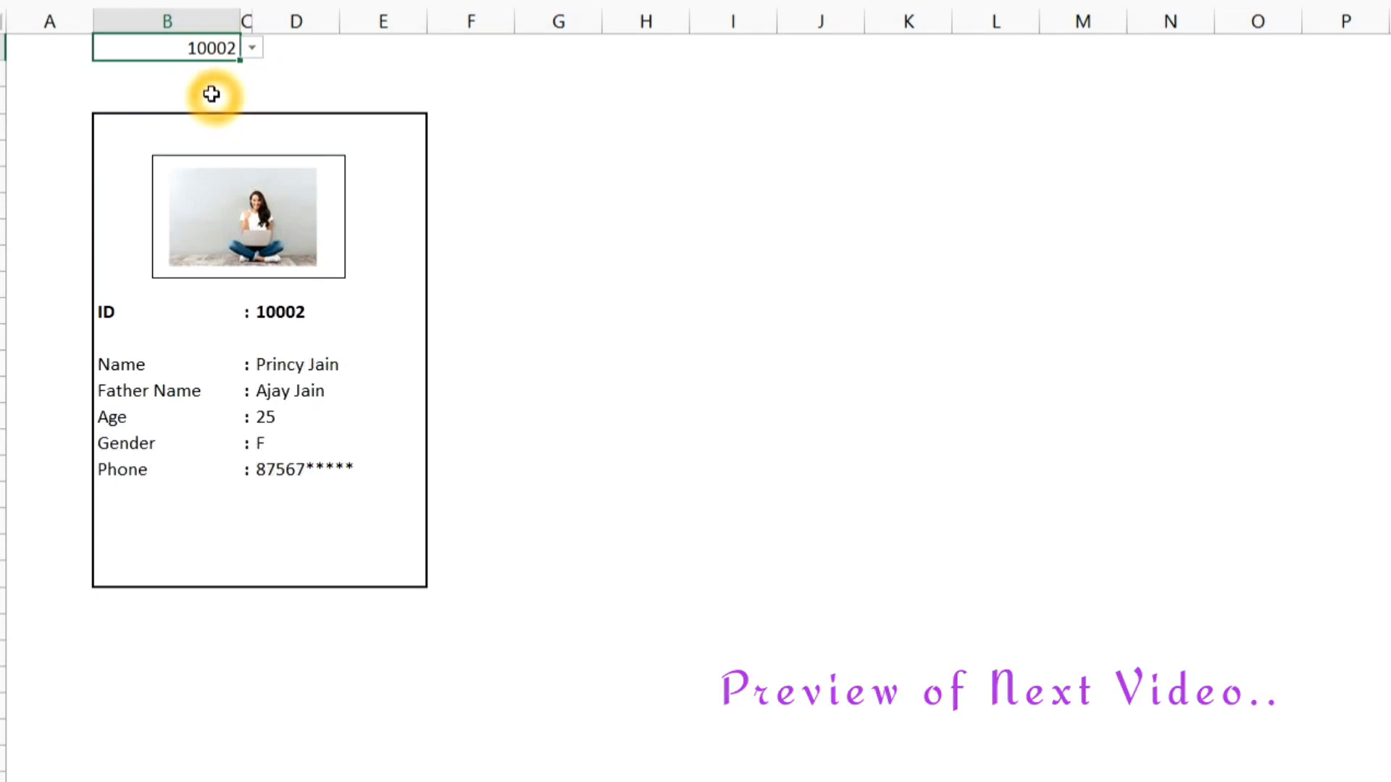
pyautogui.click(252, 50)
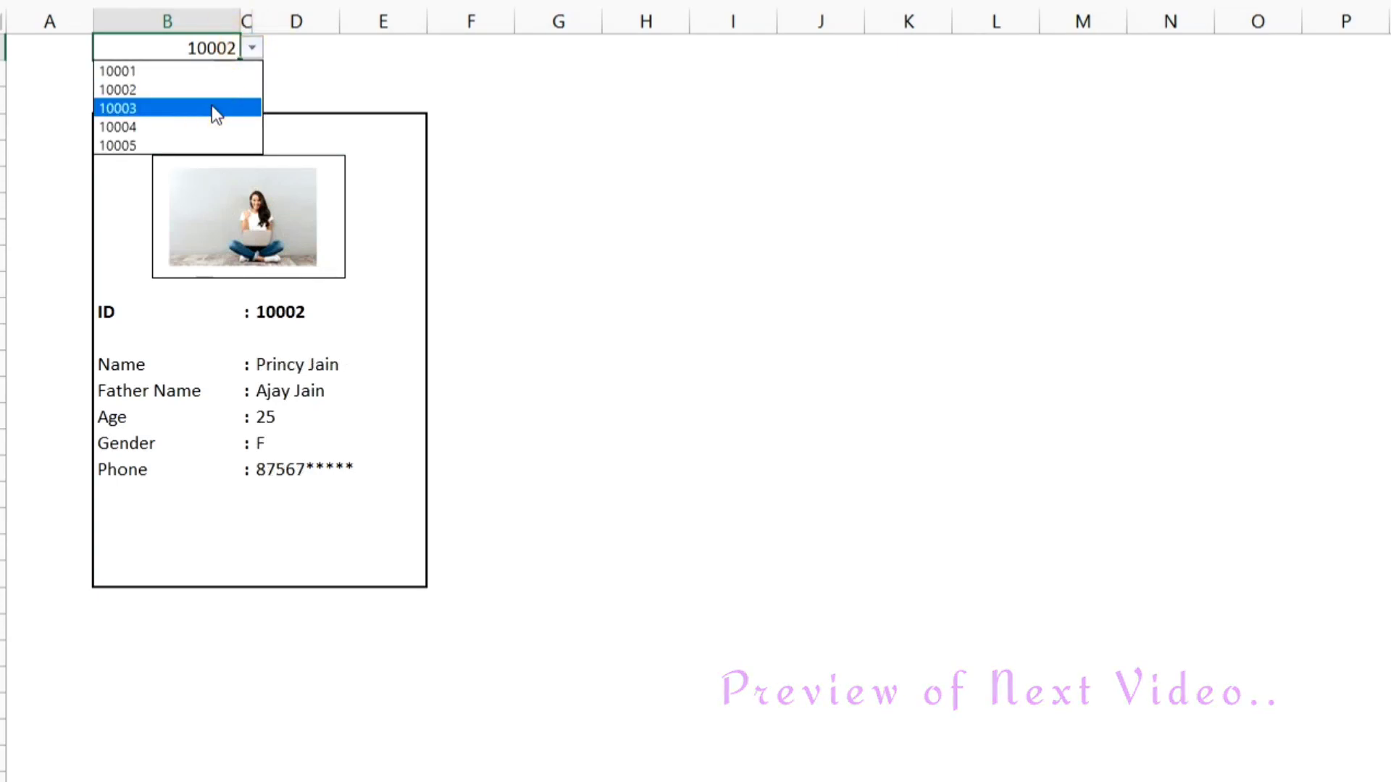
pyautogui.click(212, 106)
pyautogui.click(252, 48)
pyautogui.click(224, 128)
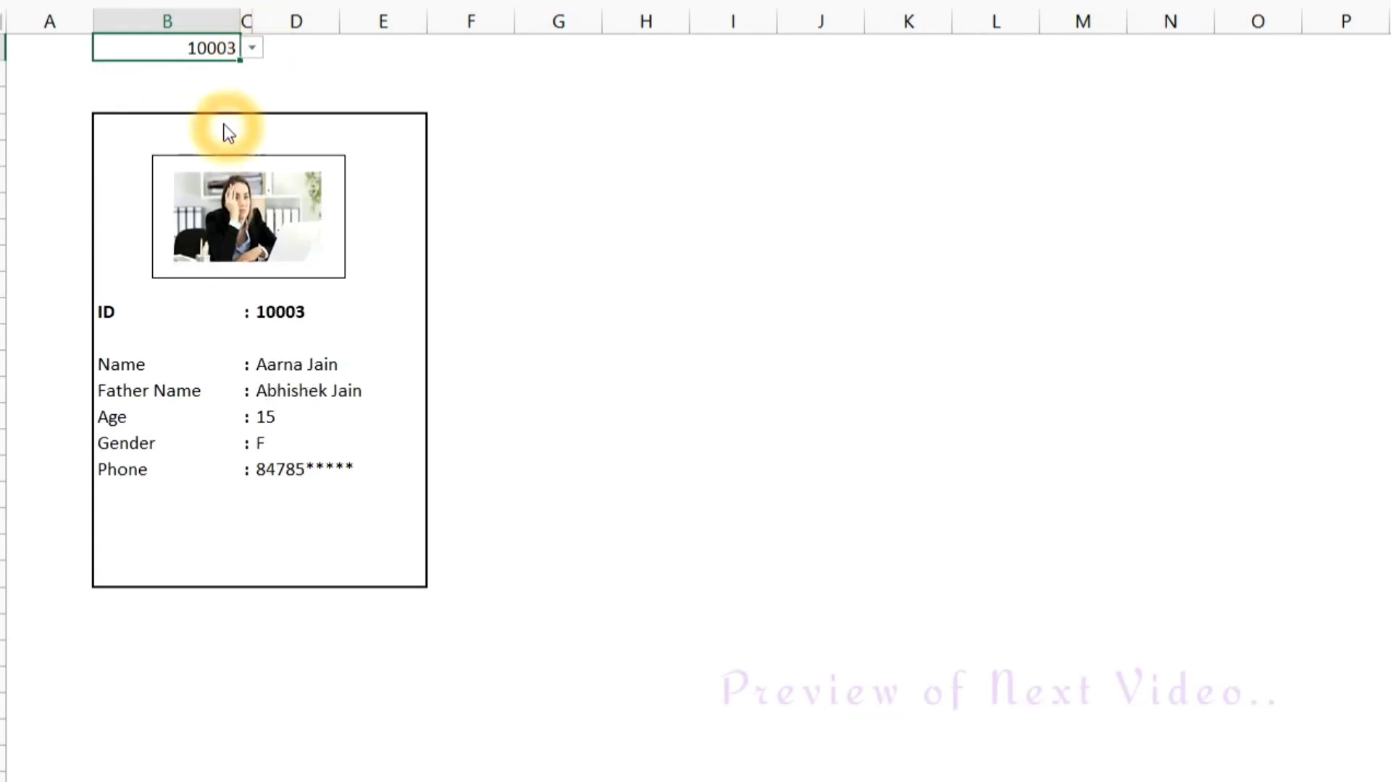
pyautogui.click(527, 431)
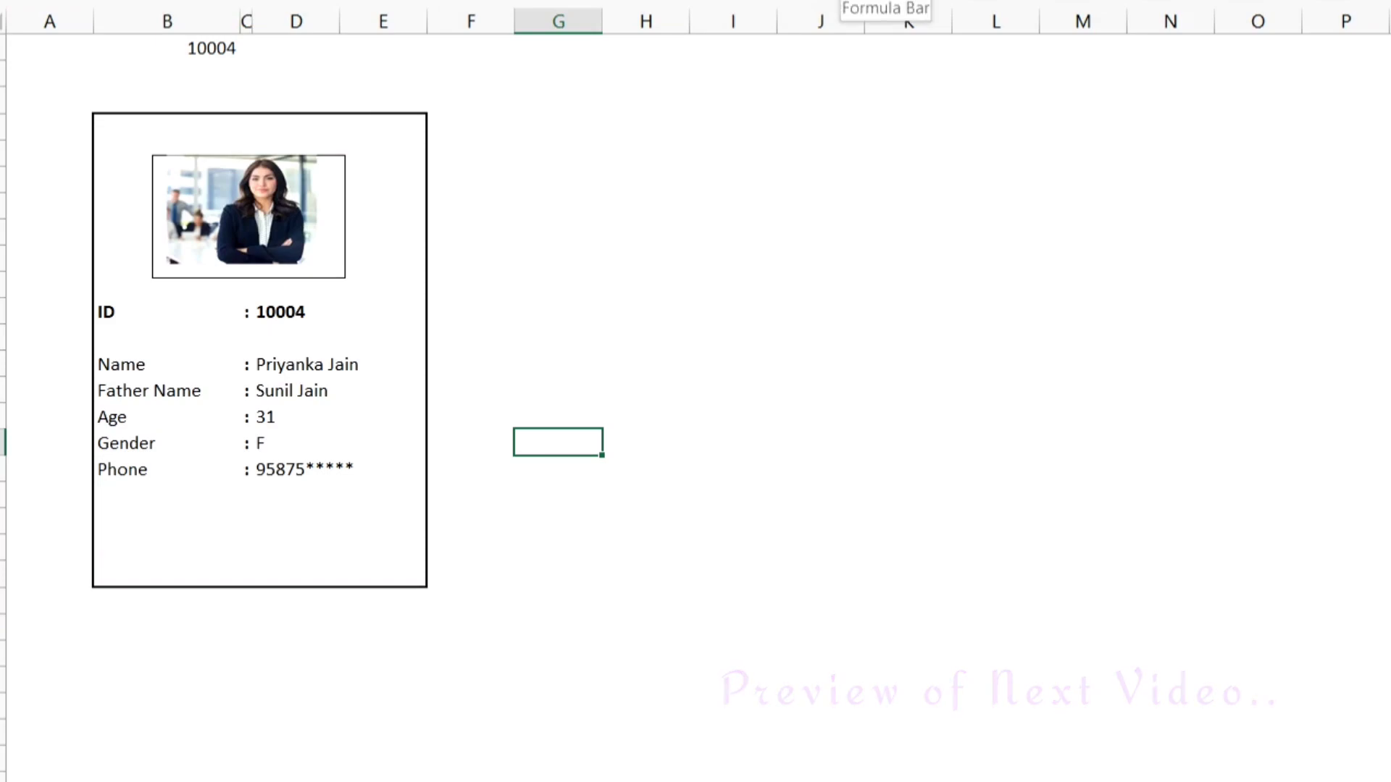
# Step: Switch the ID card back to employee 10002 and reopen the ID list
pyautogui.click(227, 50)
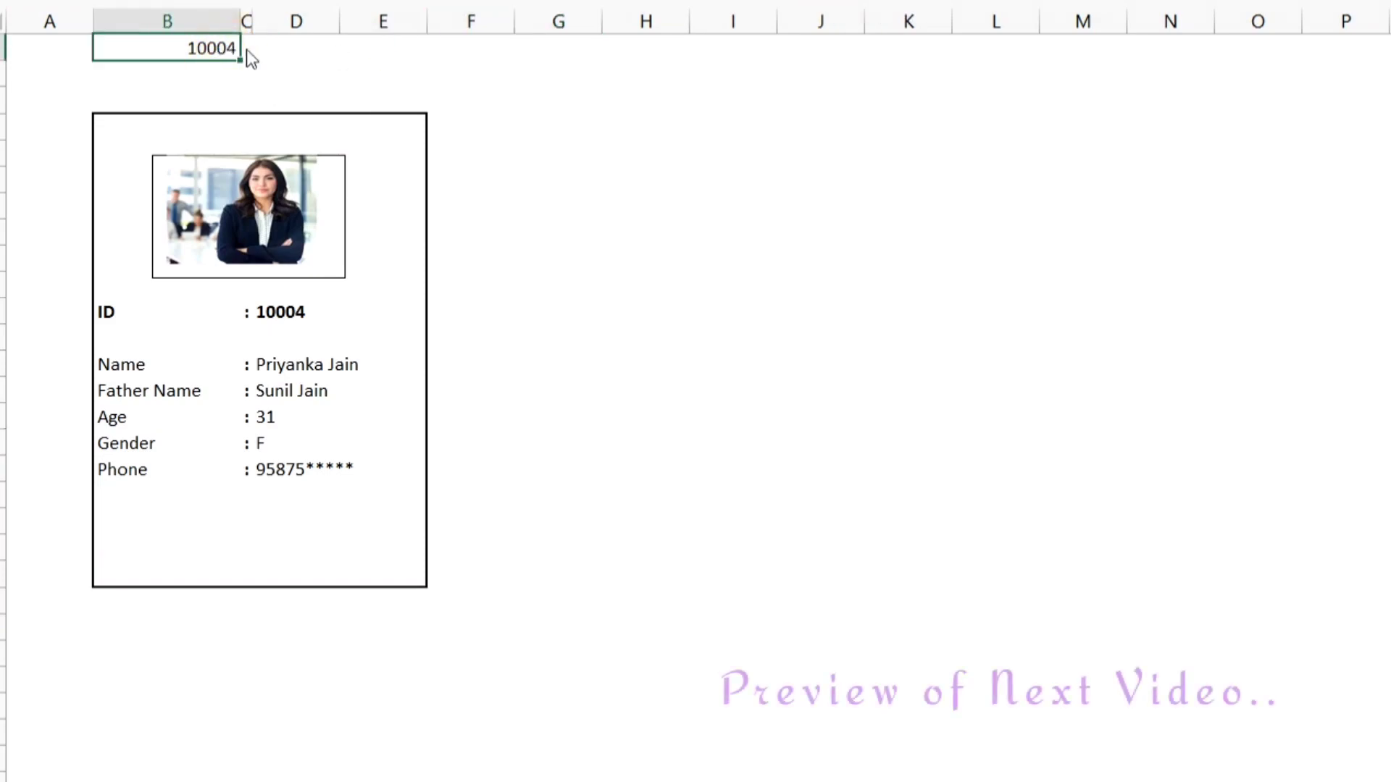
pyautogui.click(252, 50)
pyautogui.click(219, 91)
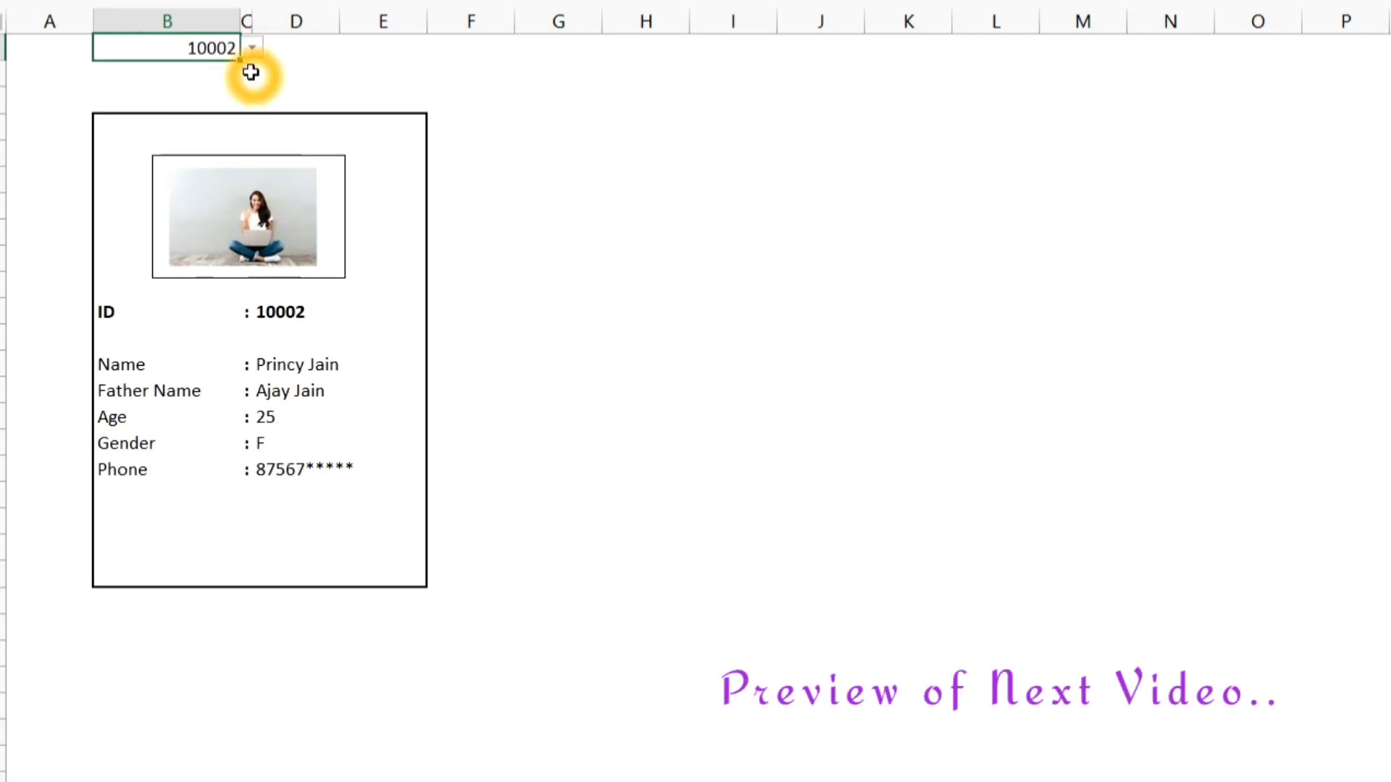
pyautogui.click(251, 55)
pyautogui.click(232, 52)
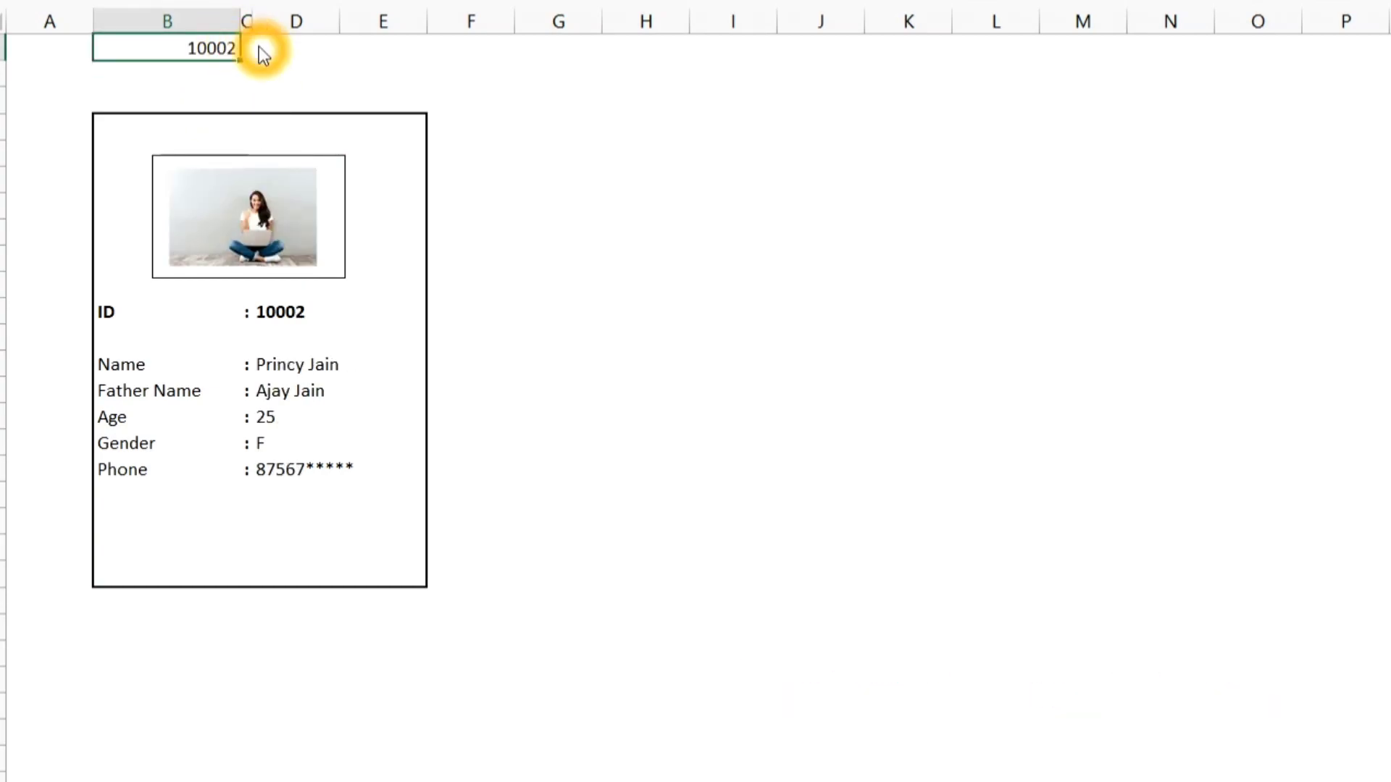
pyautogui.click(258, 51)
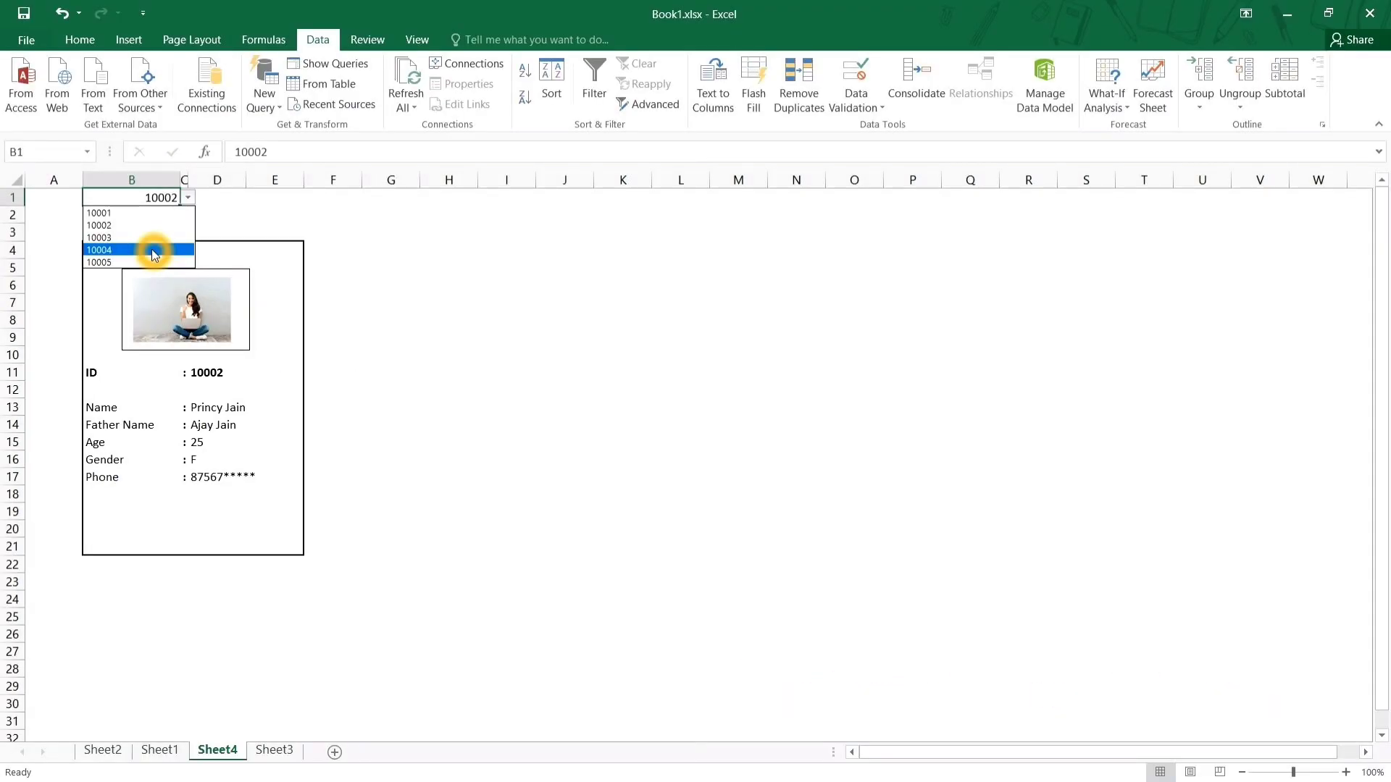